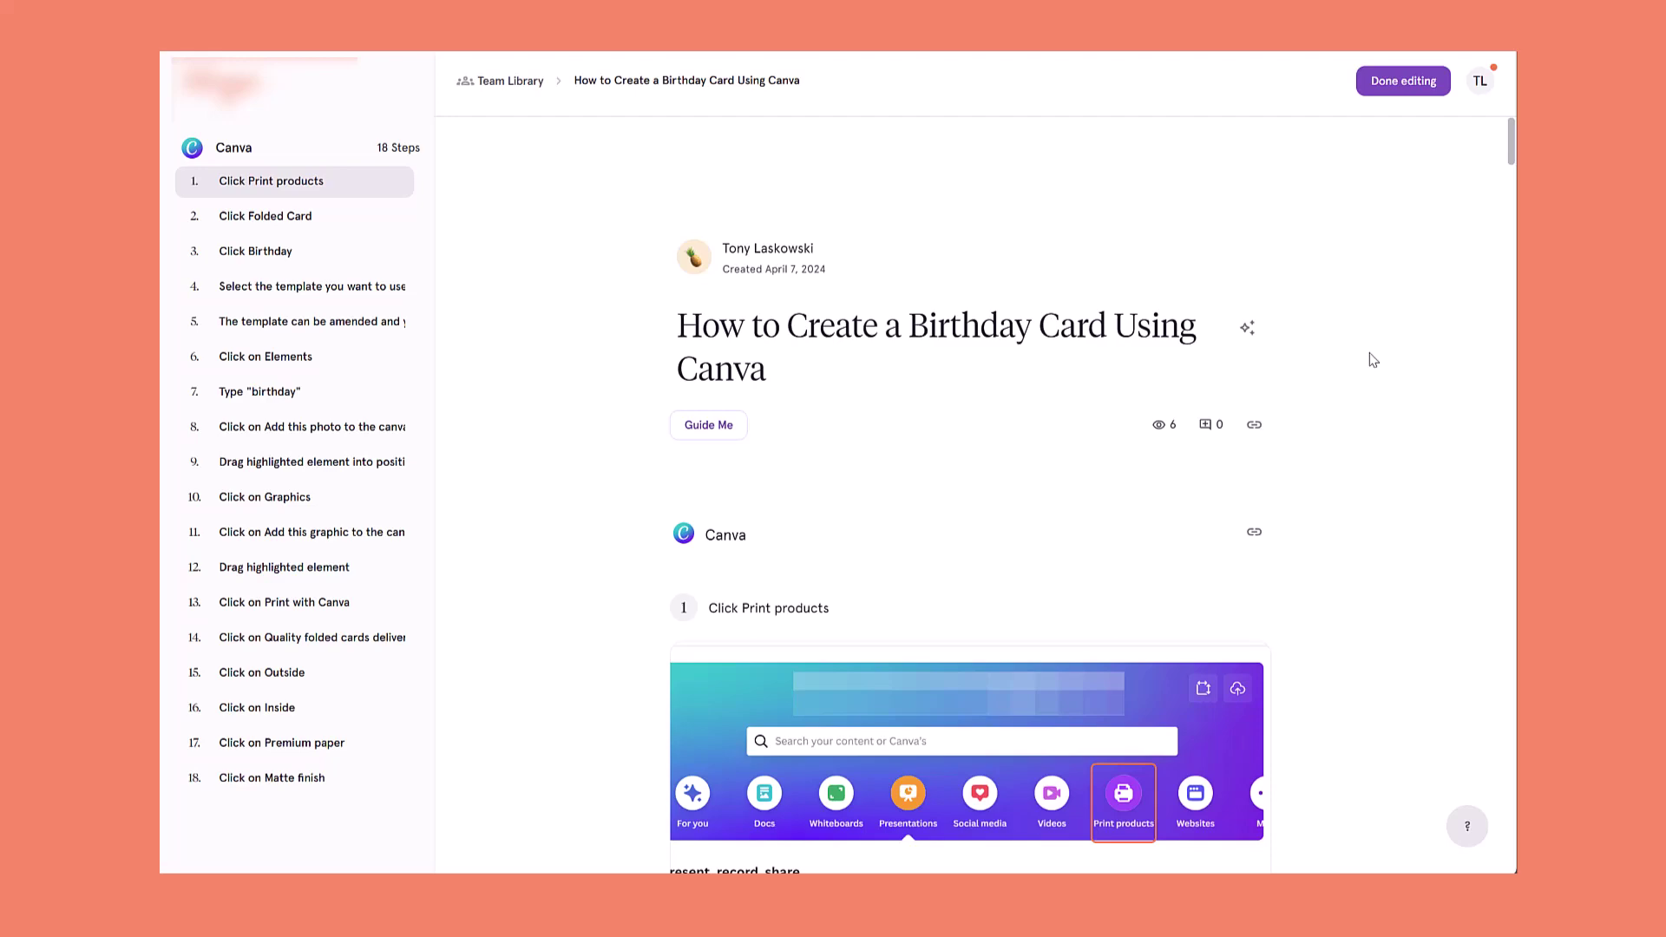
# Review the birthday card guide, edit step 1's screenshot, then launch its Guide Me walkthrough
pyautogui.scroll(-5, 1373, 360)
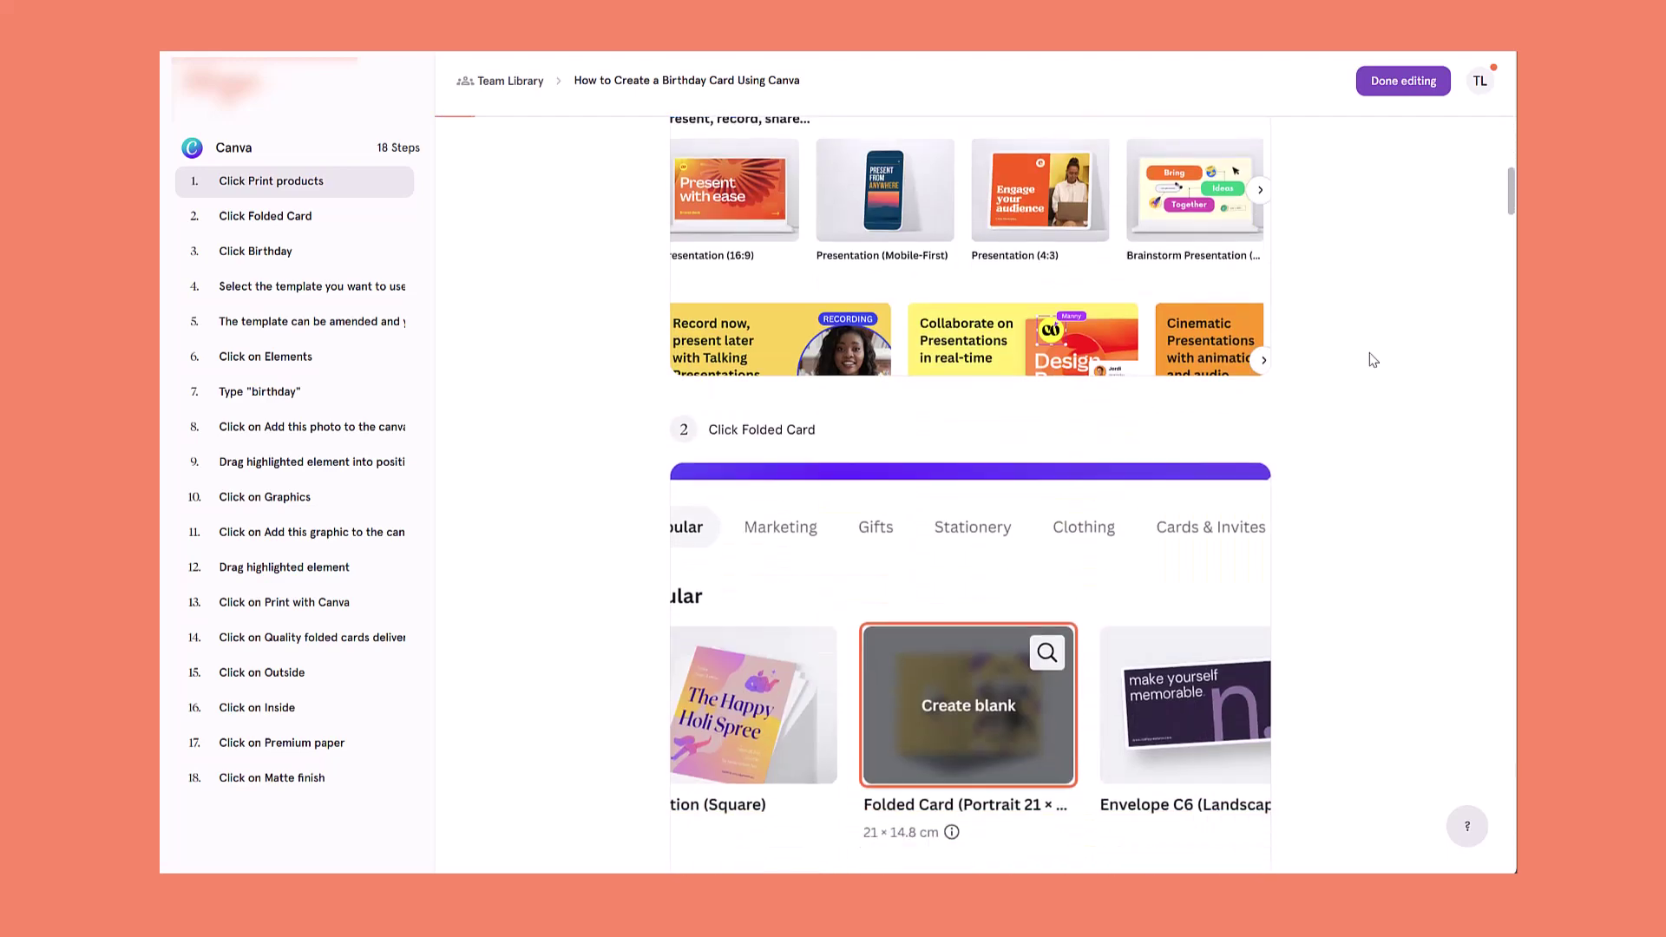
pyautogui.scroll(-3, 1373, 359)
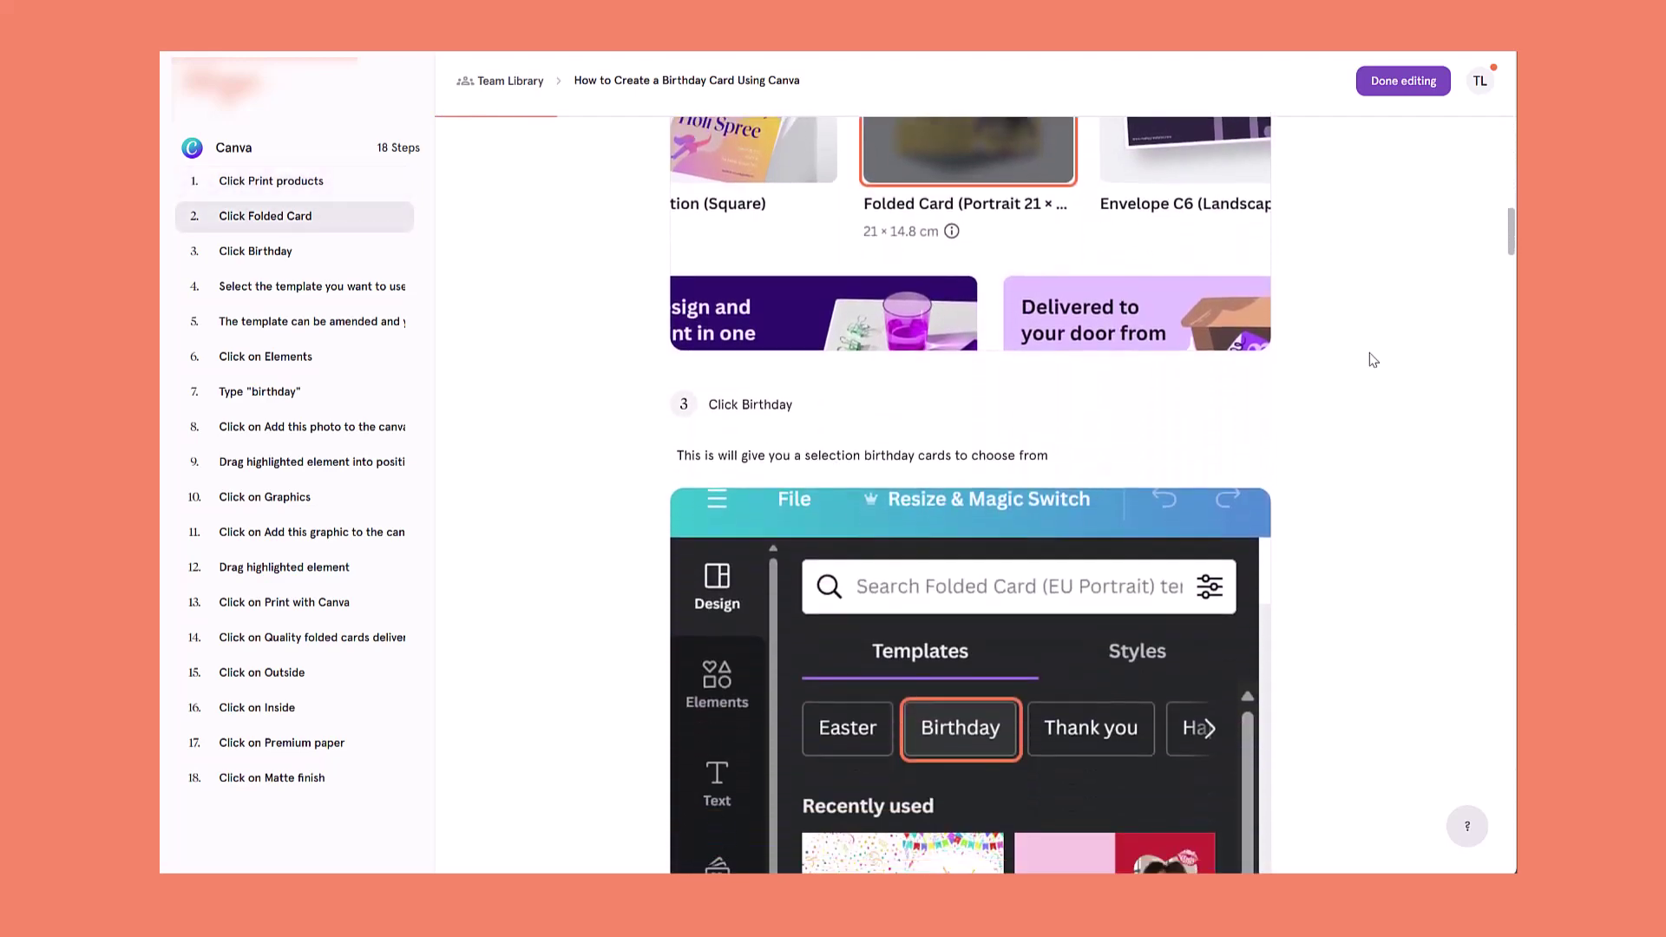
pyautogui.scroll(-2, 1372, 359)
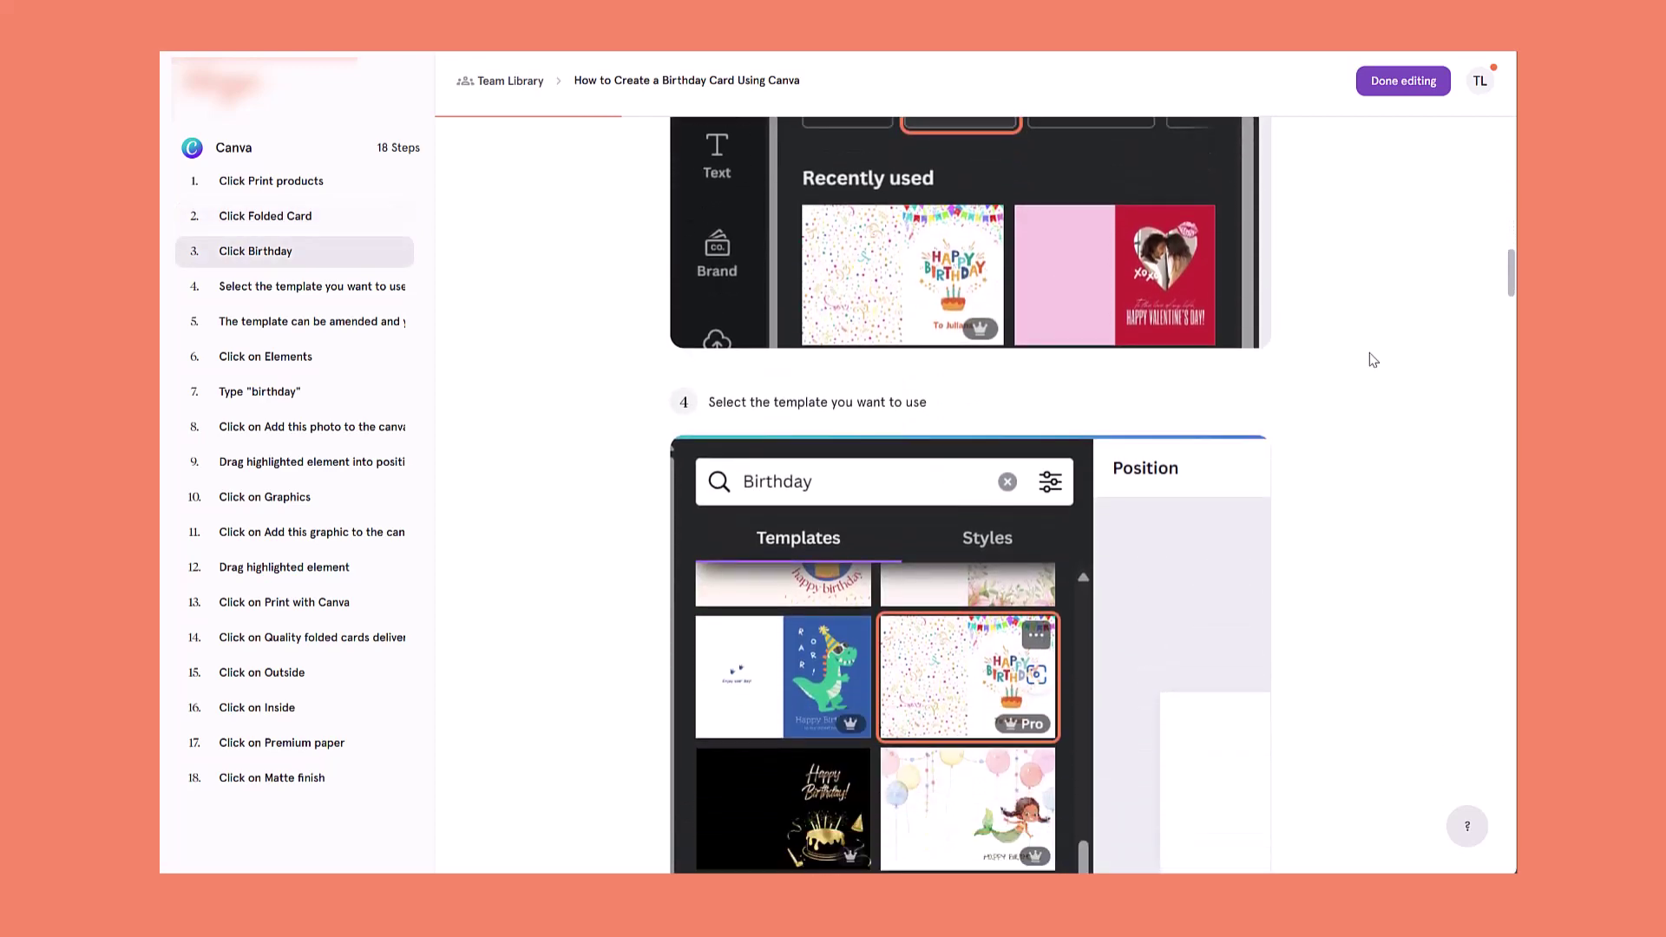
pyautogui.scroll(-3, 1372, 360)
pyautogui.scroll(-7, 1373, 359)
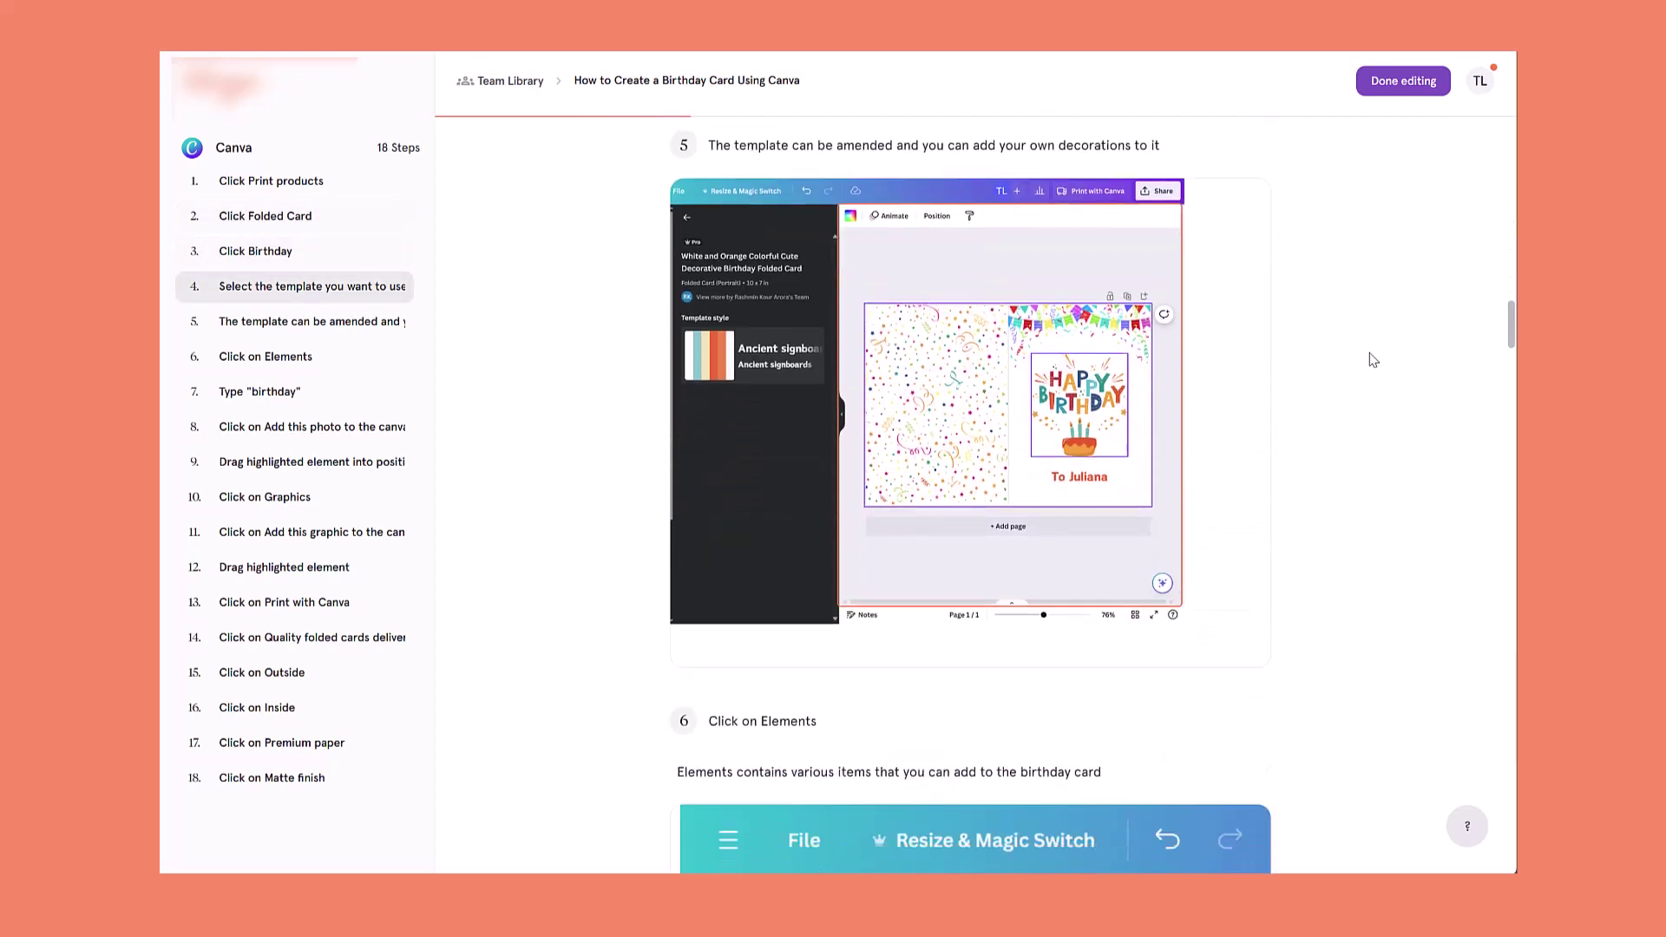
pyautogui.scroll(-1, 1373, 359)
pyautogui.scroll(-9, 1372, 359)
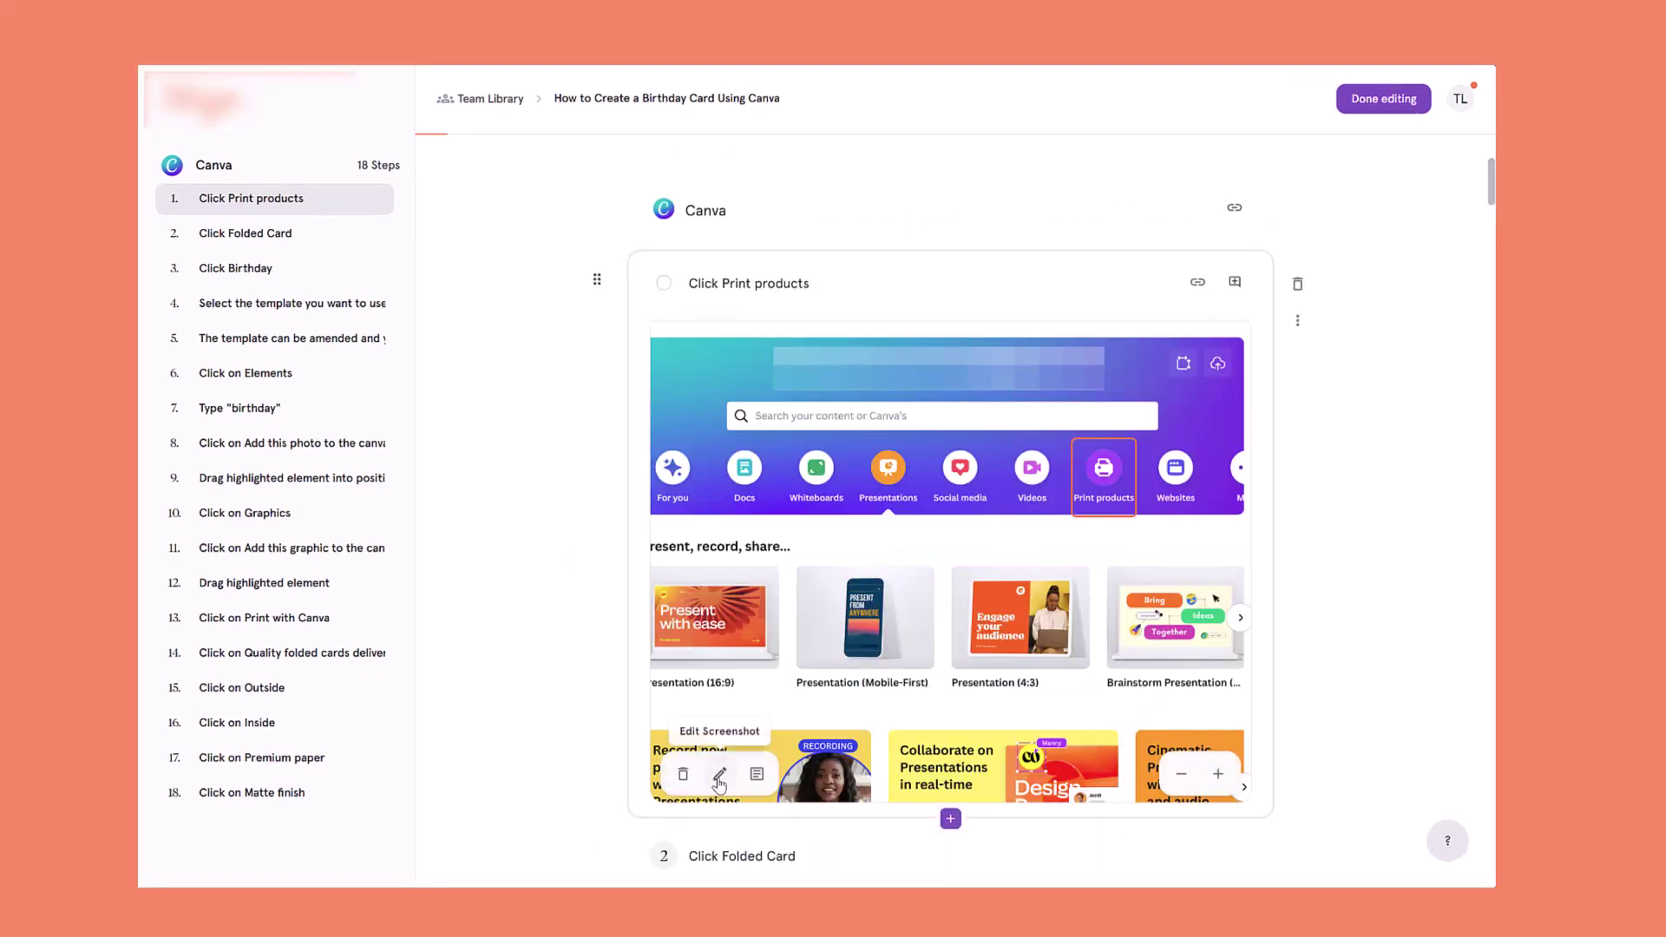
pyautogui.click(719, 778)
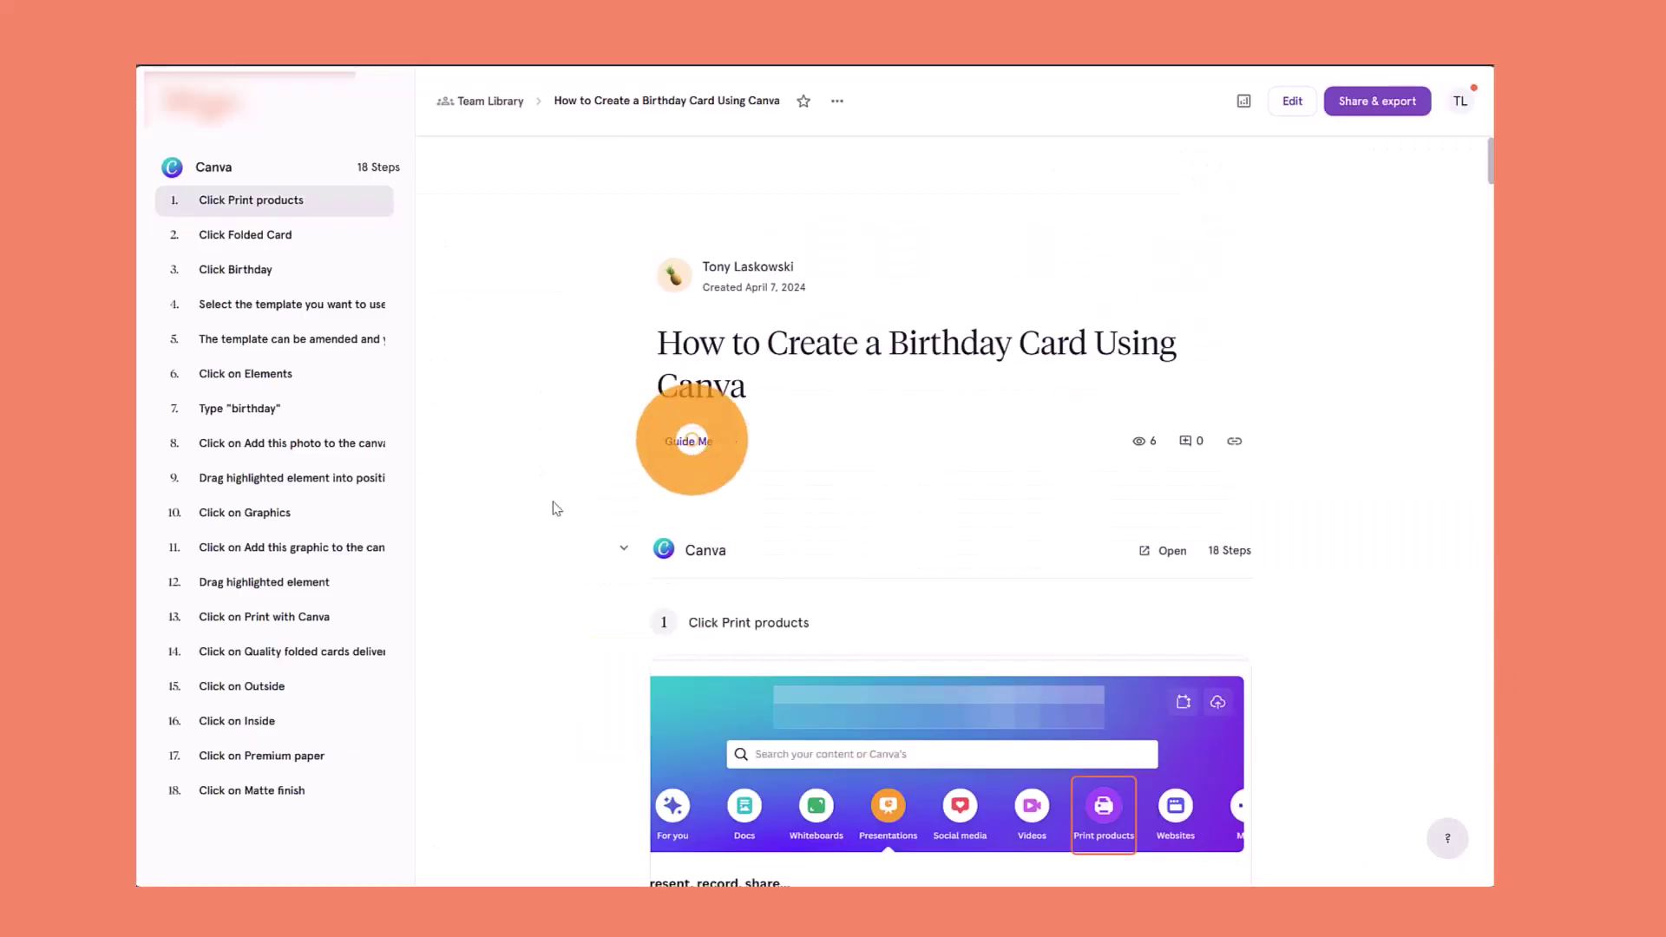
pyautogui.click(702, 453)
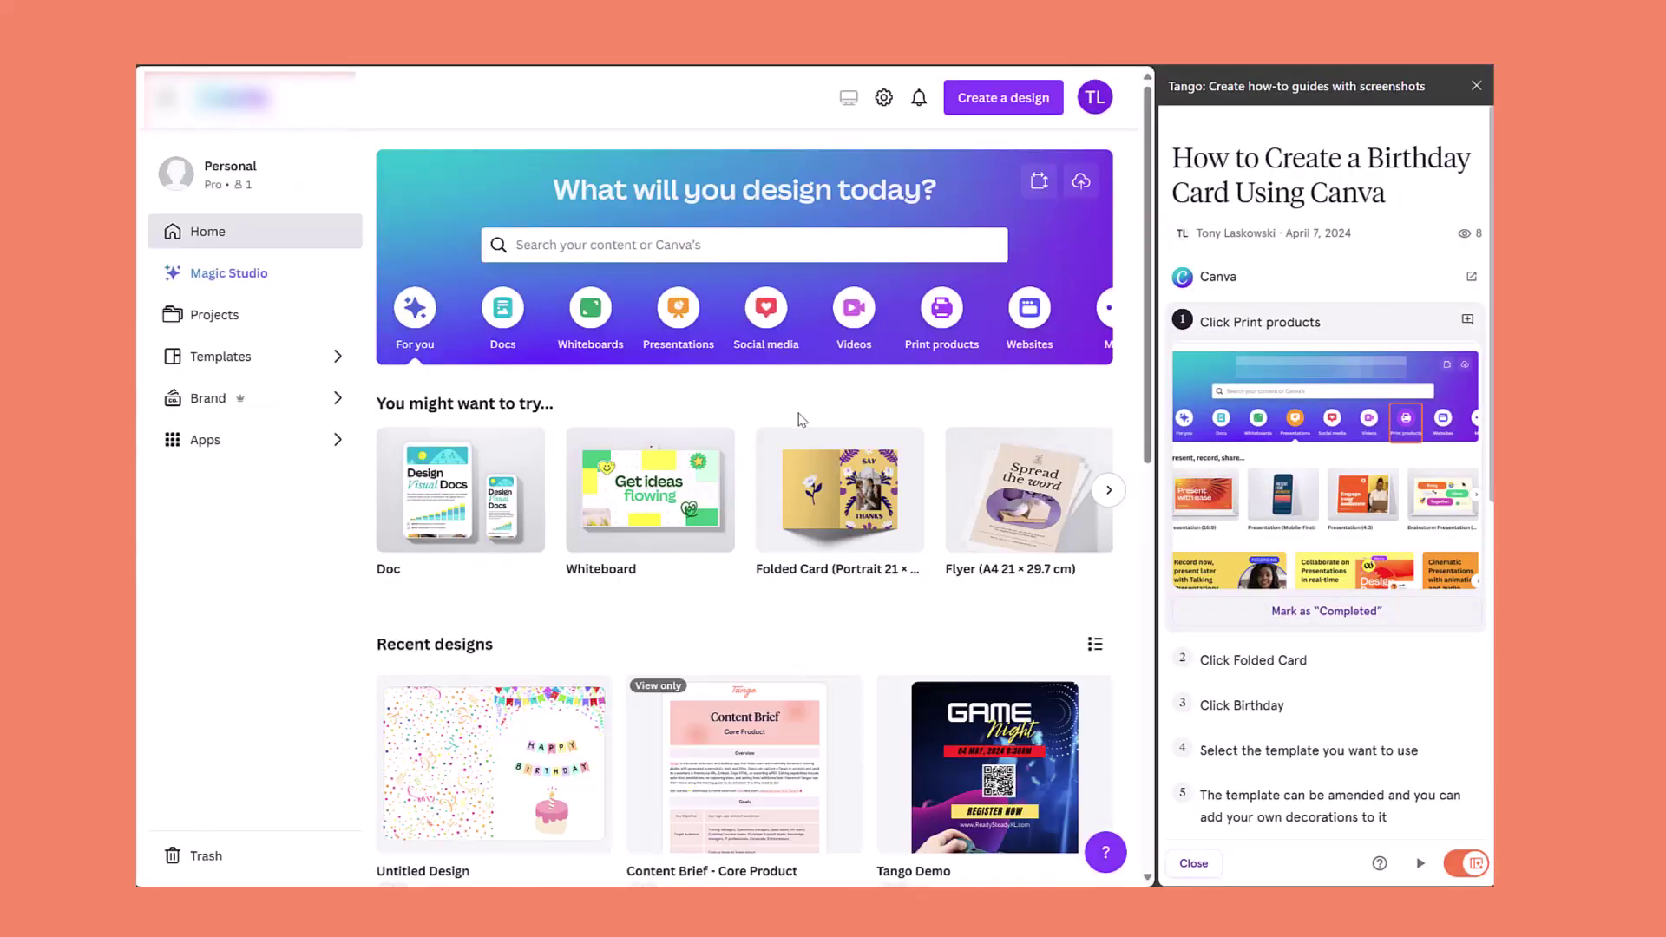
# Choose Print products on Canva's home page and create a blank Folded Card design
pyautogui.click(944, 336)
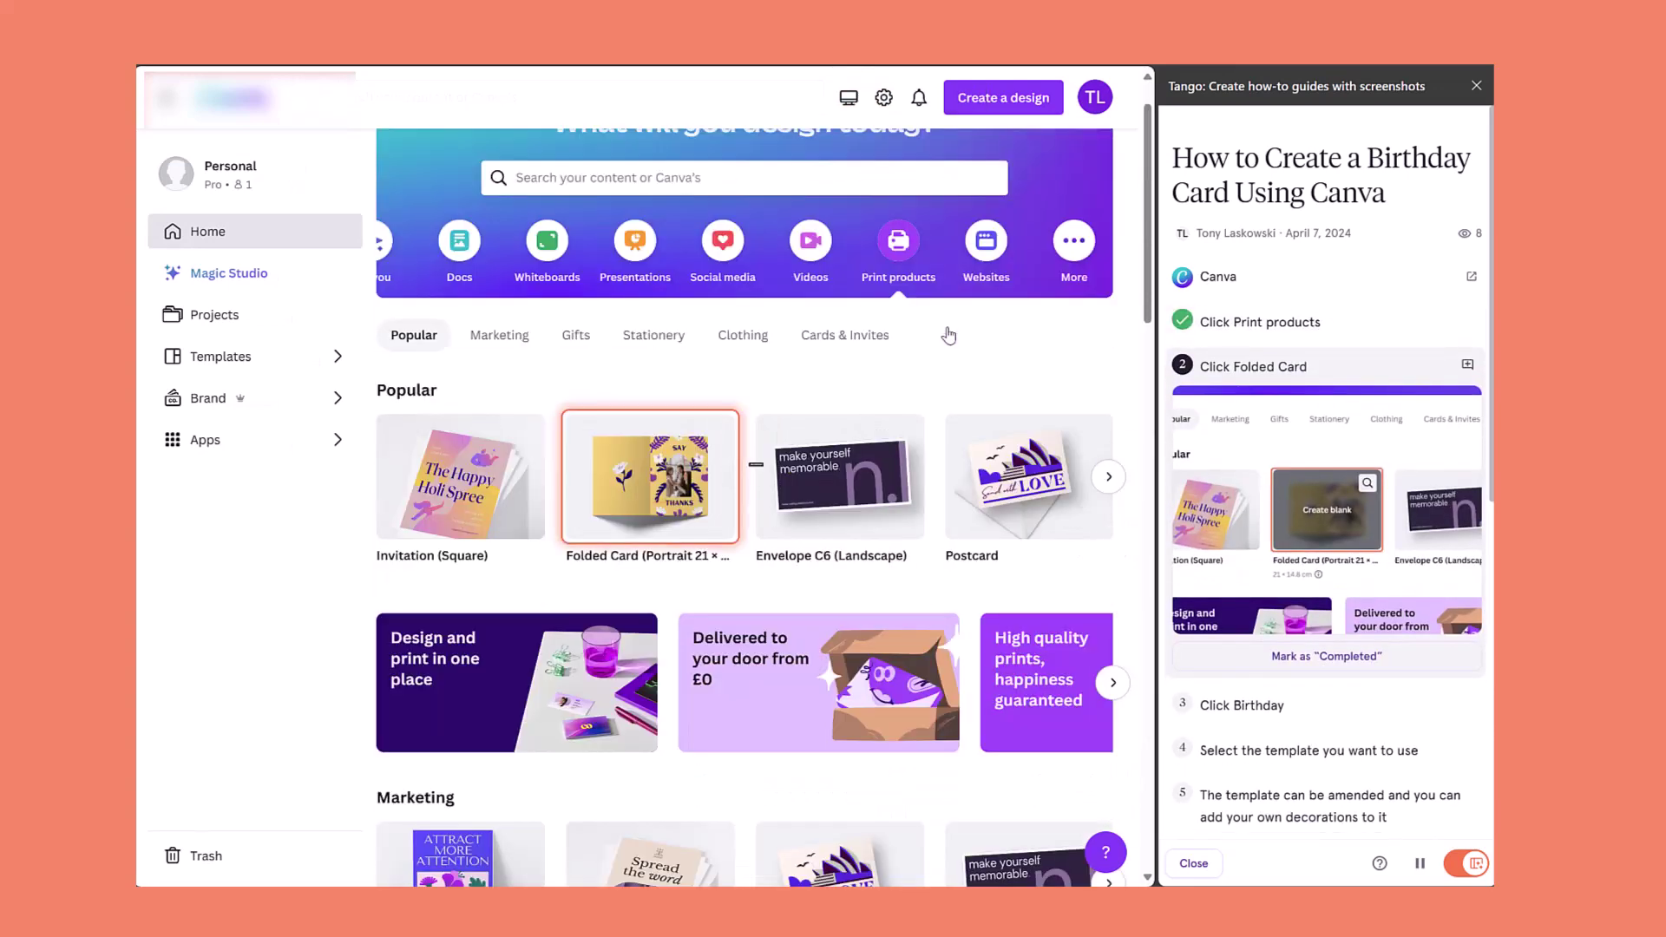
pyautogui.click(654, 485)
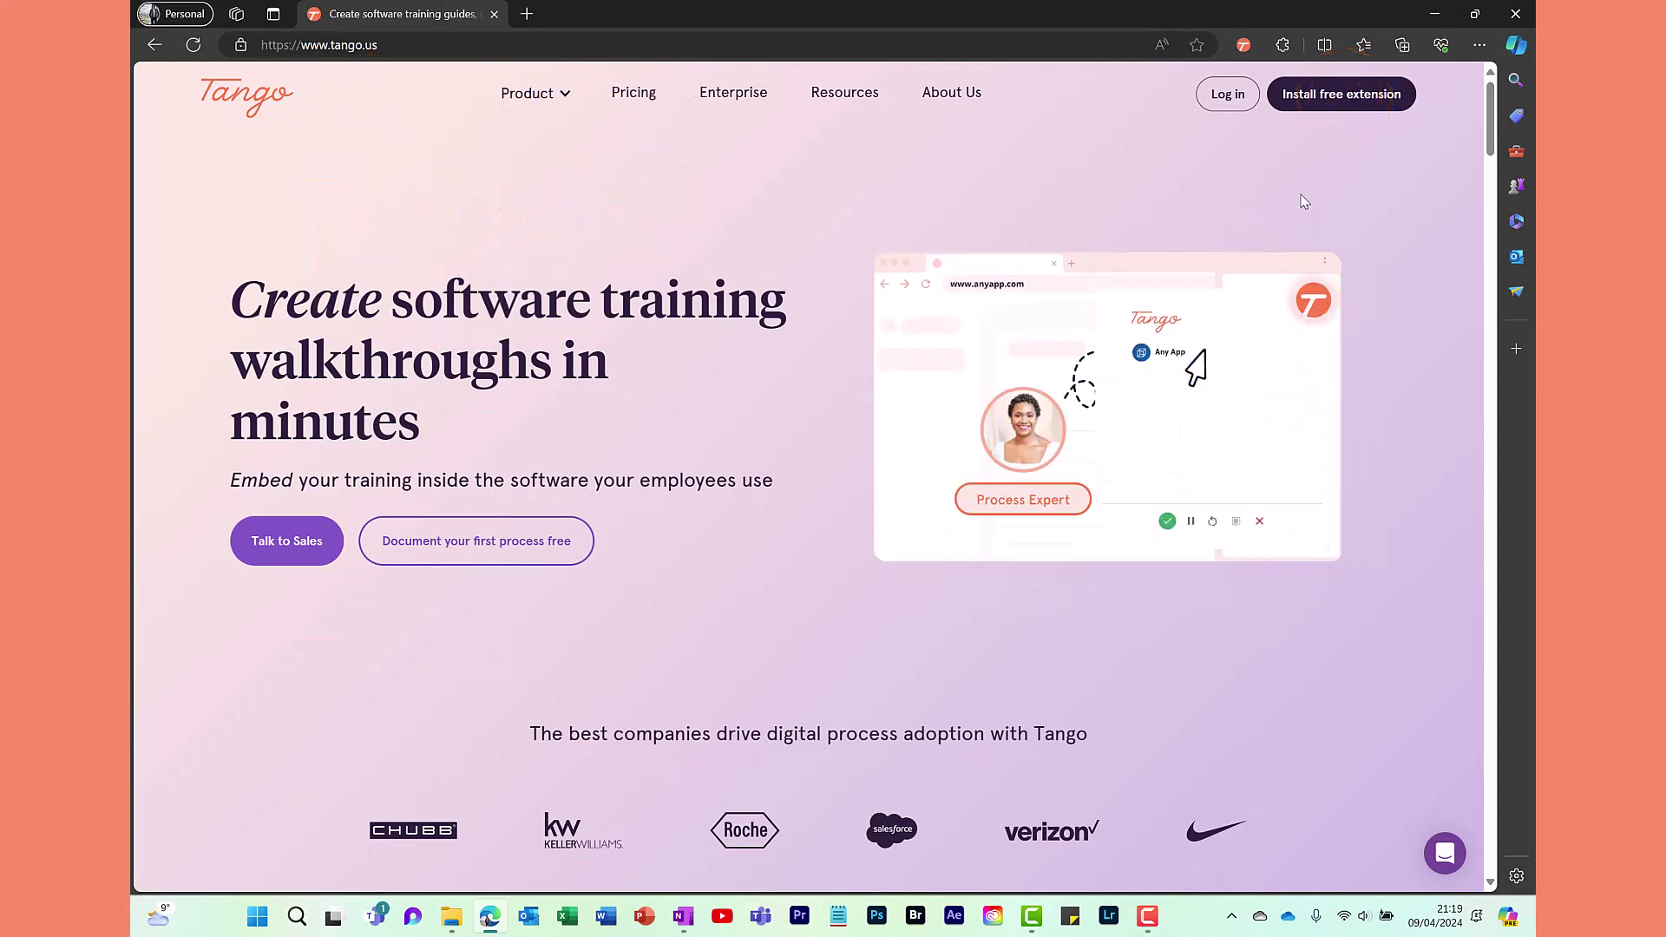
# Go to the Chrome Web Store page for the free Tango extension from tango.us
pyautogui.click(1342, 93)
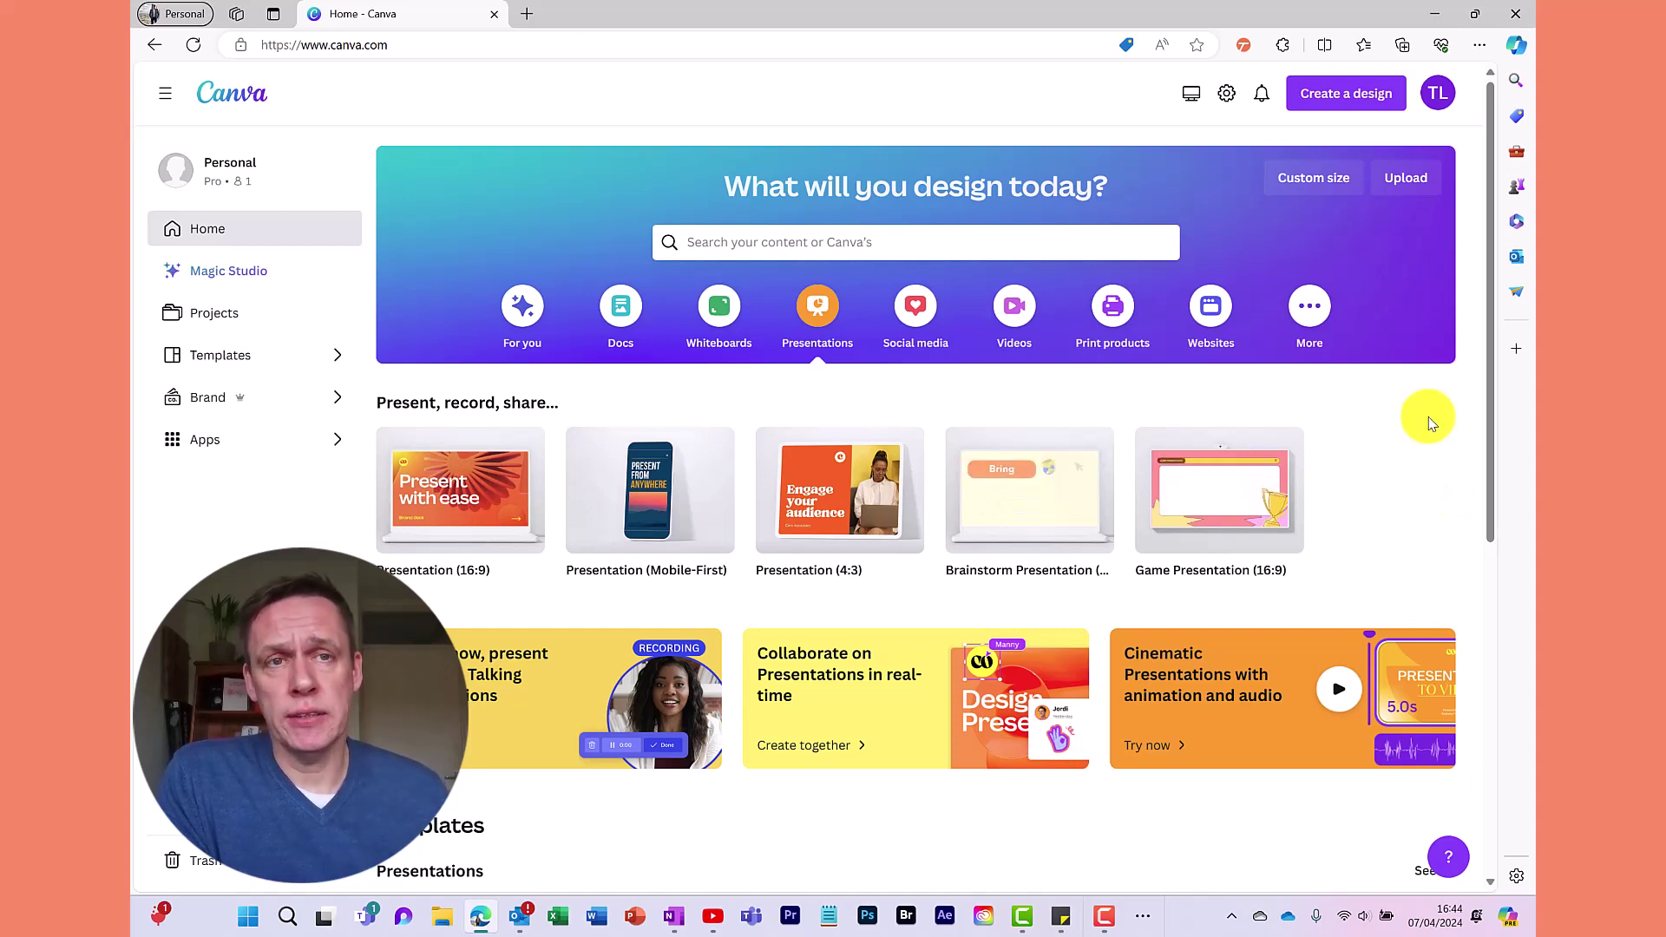
# Open the Tango side panel beside Canva's home page and start a new capture
pyautogui.click(1246, 48)
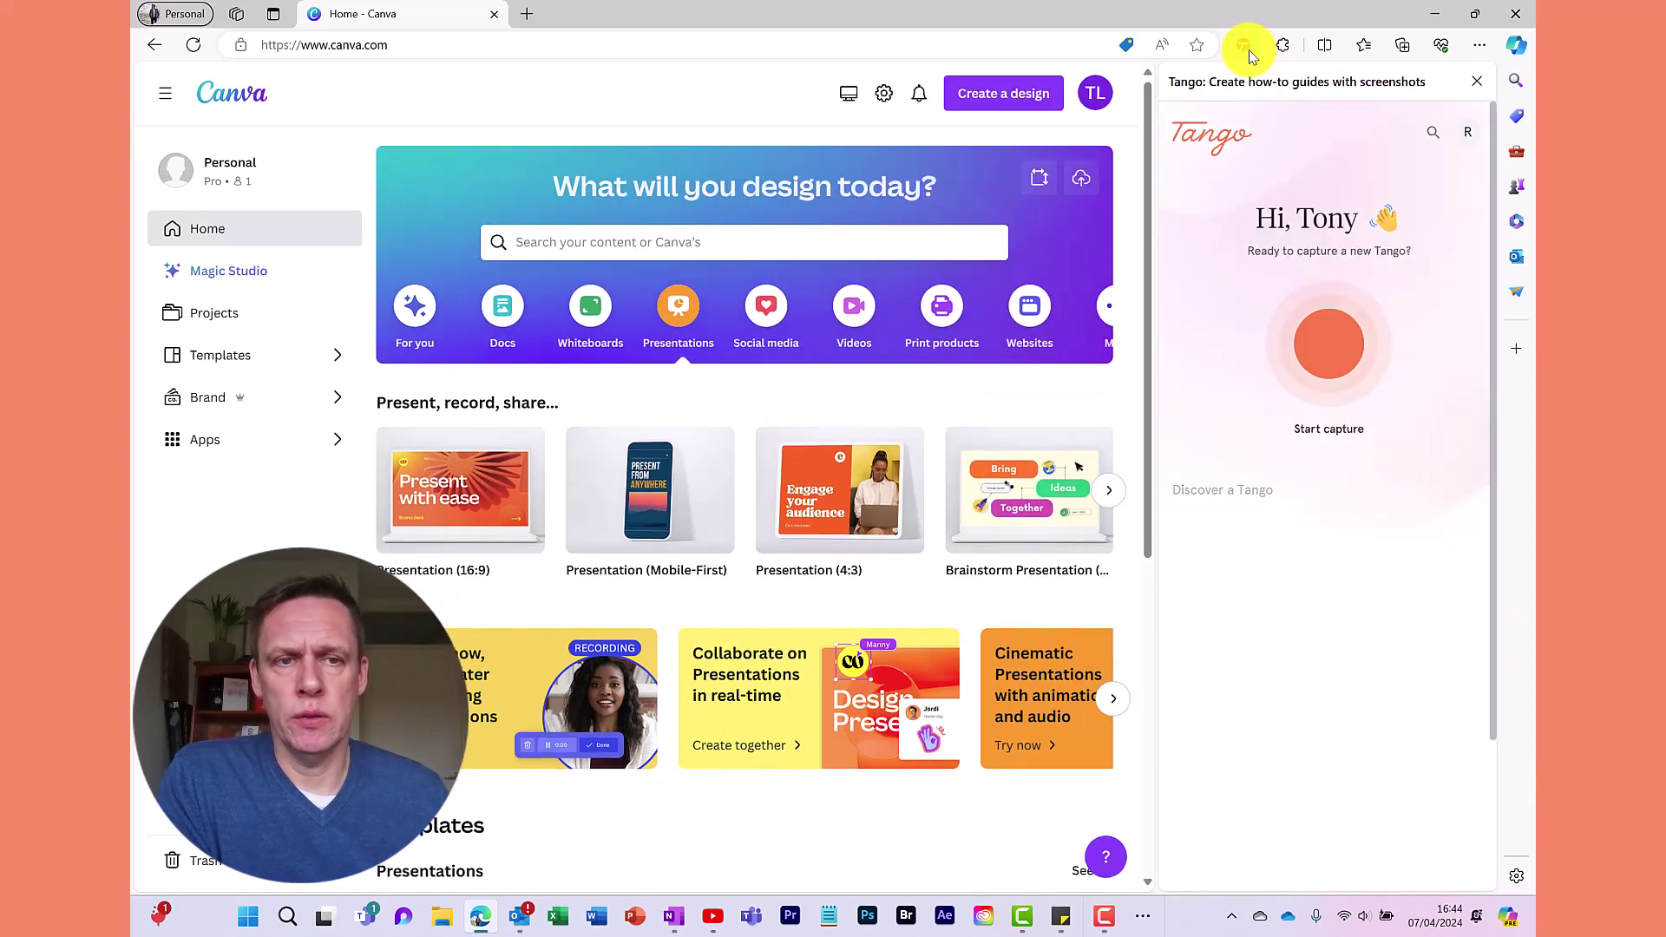
pyautogui.click(1341, 368)
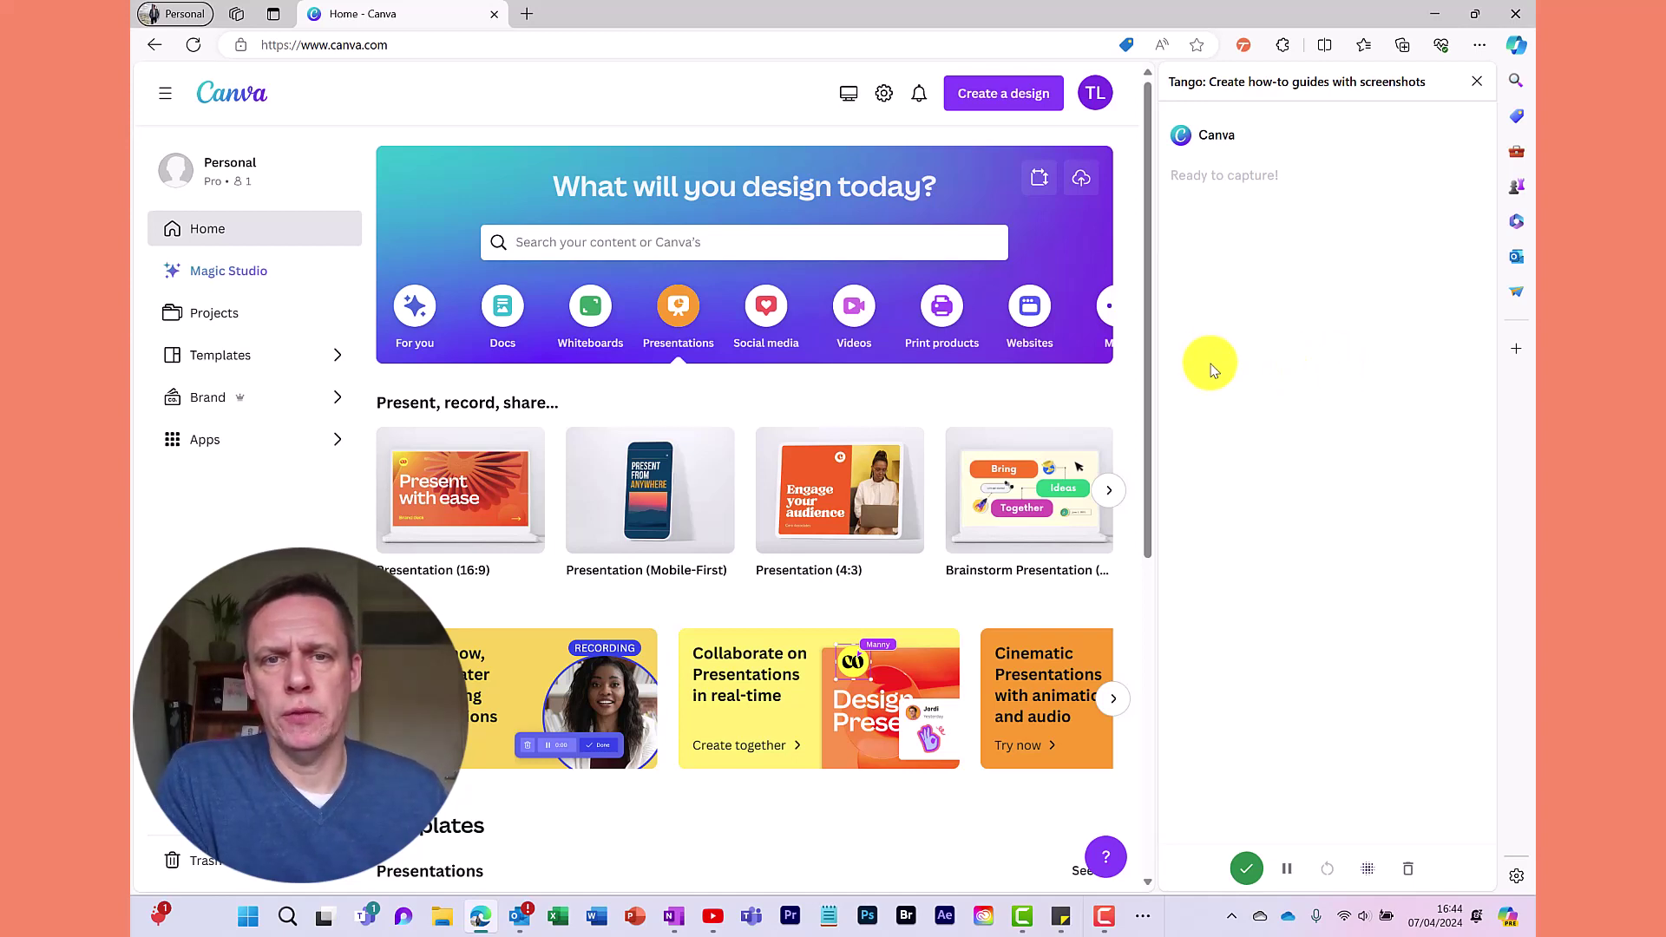
# Under Print products, create a blank Folded Card (Portrait) design while Tango records
pyautogui.click(929, 321)
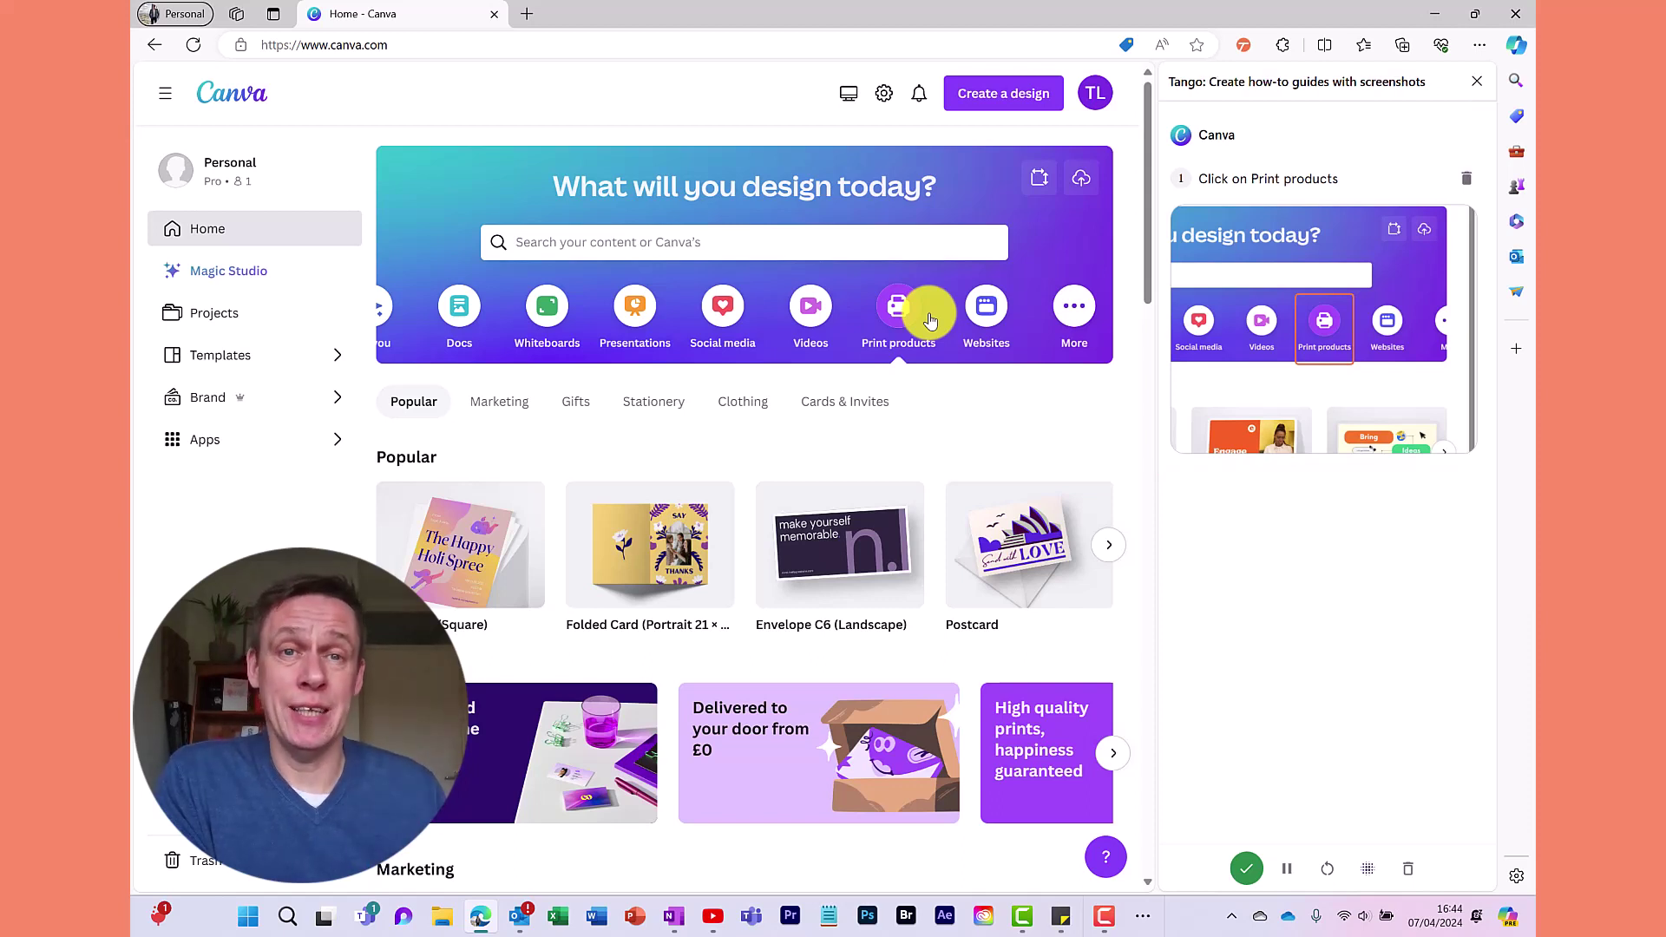
pyautogui.click(638, 555)
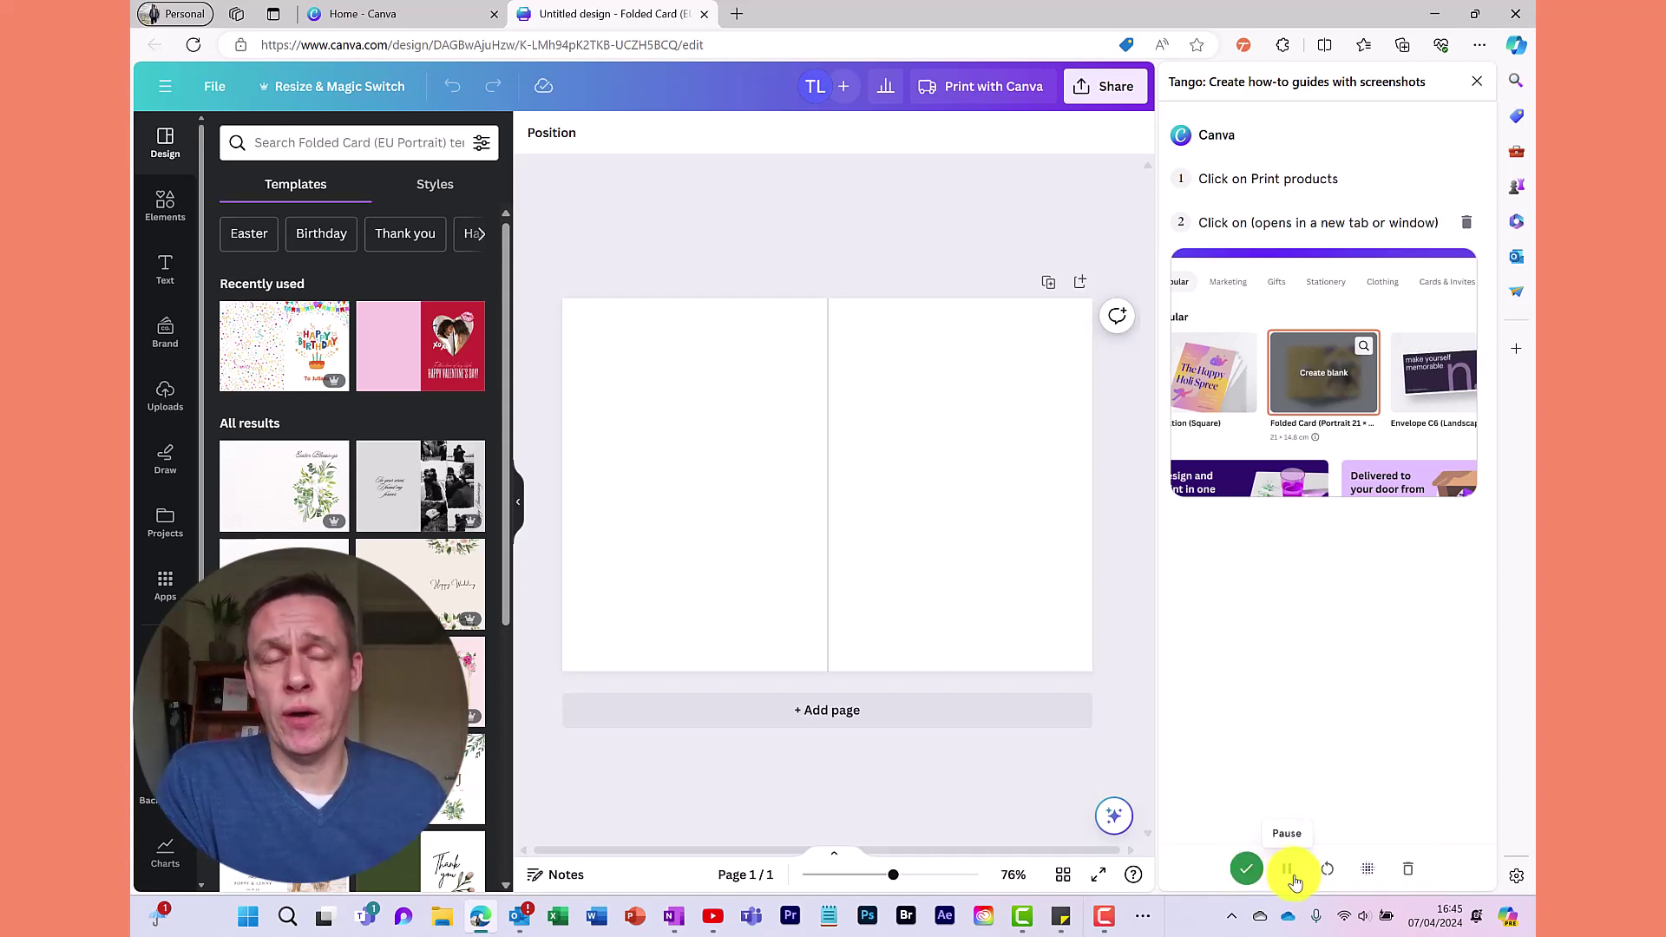
pyautogui.click(1291, 878)
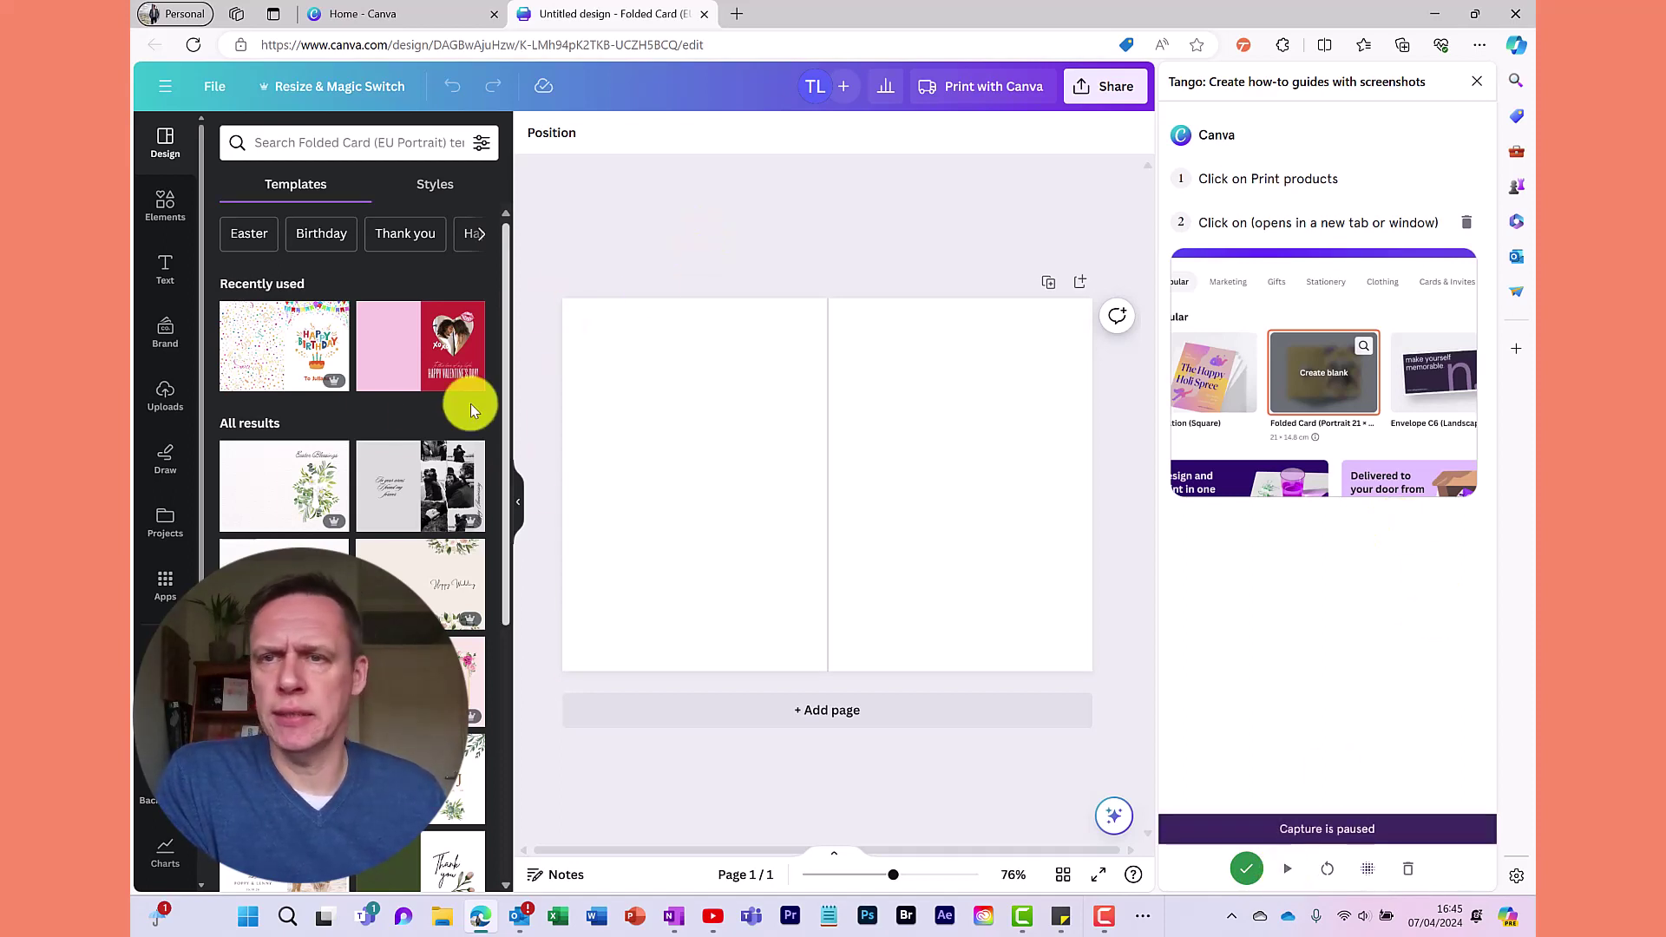
pyautogui.click(165, 210)
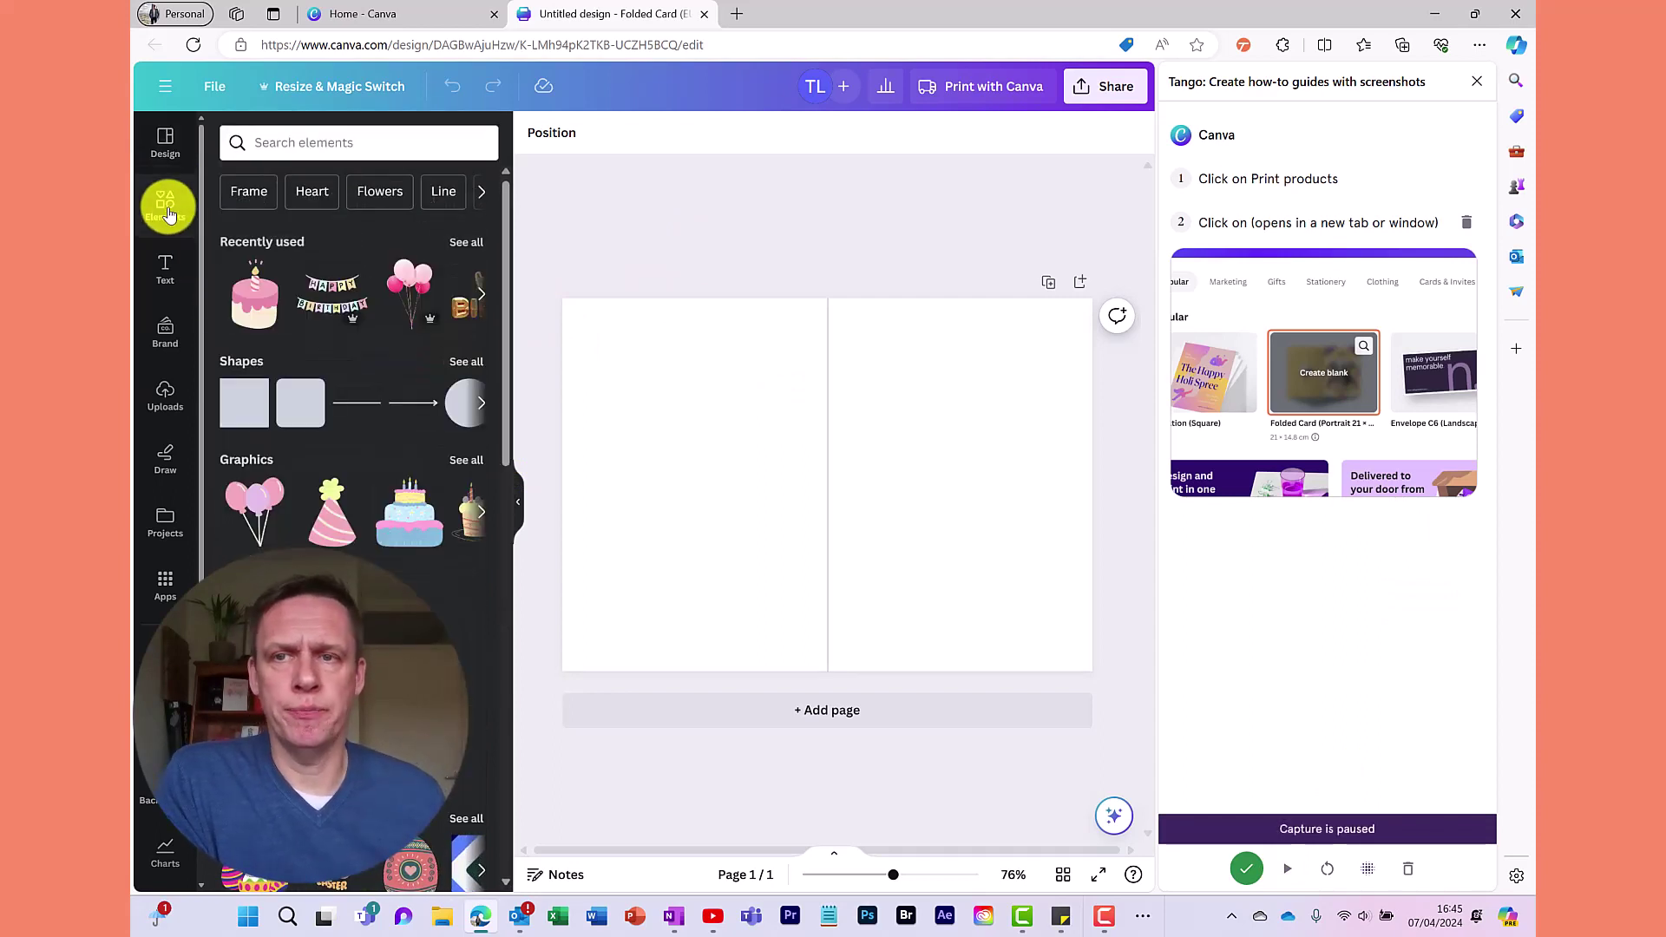
pyautogui.click(165, 143)
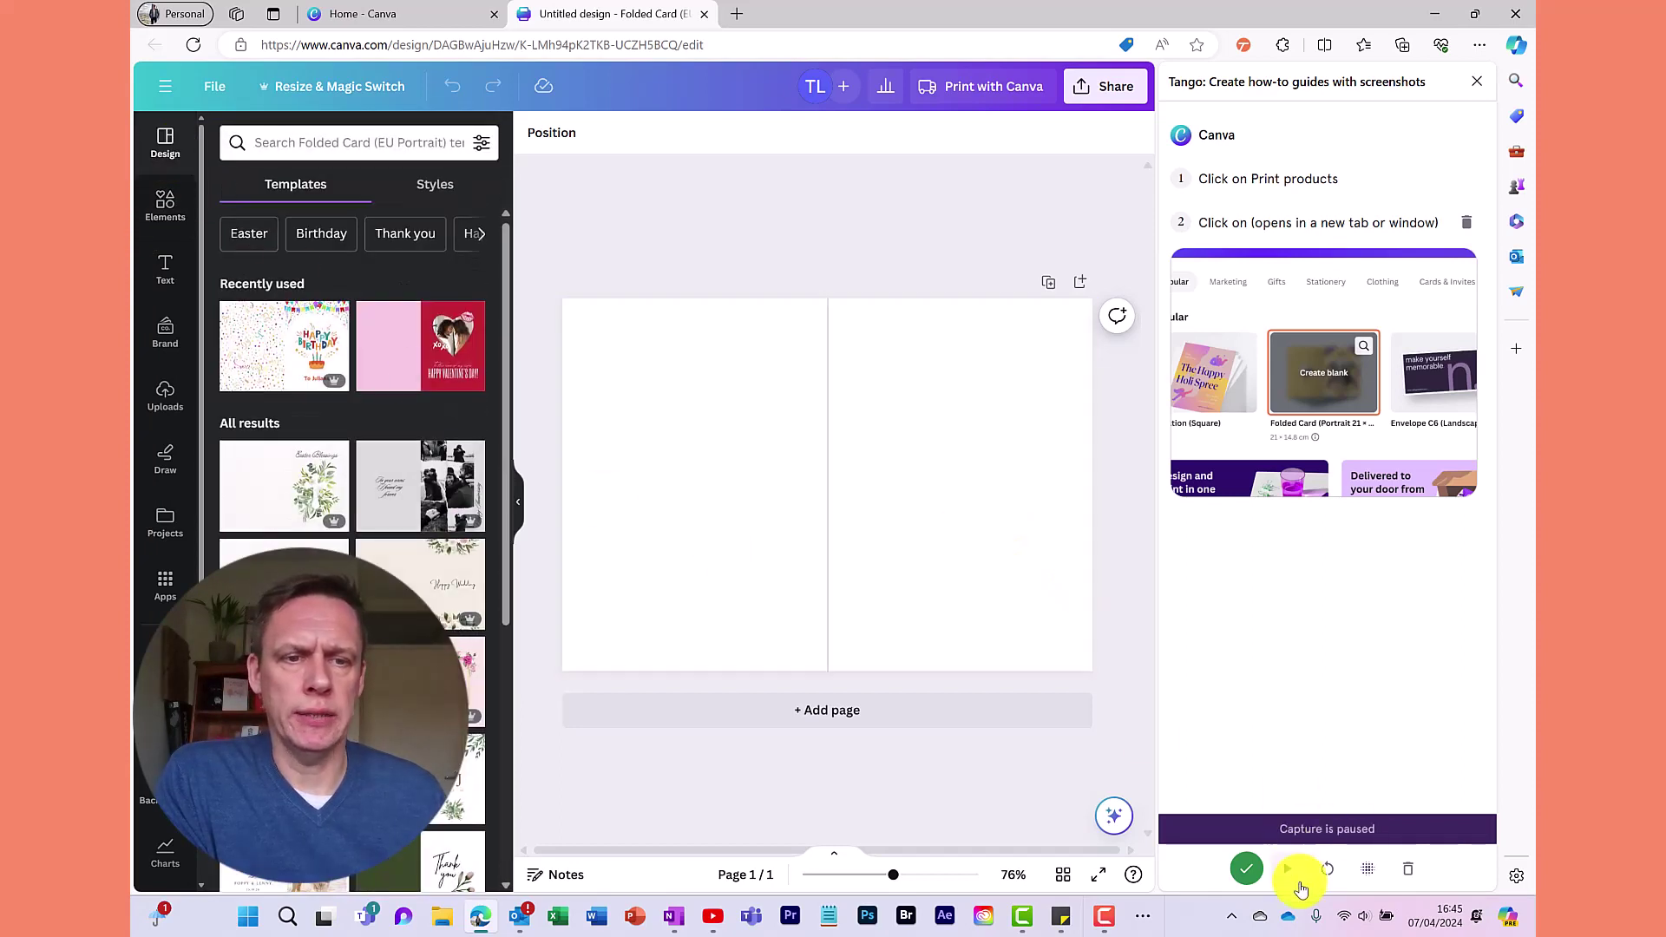
pyautogui.click(1287, 869)
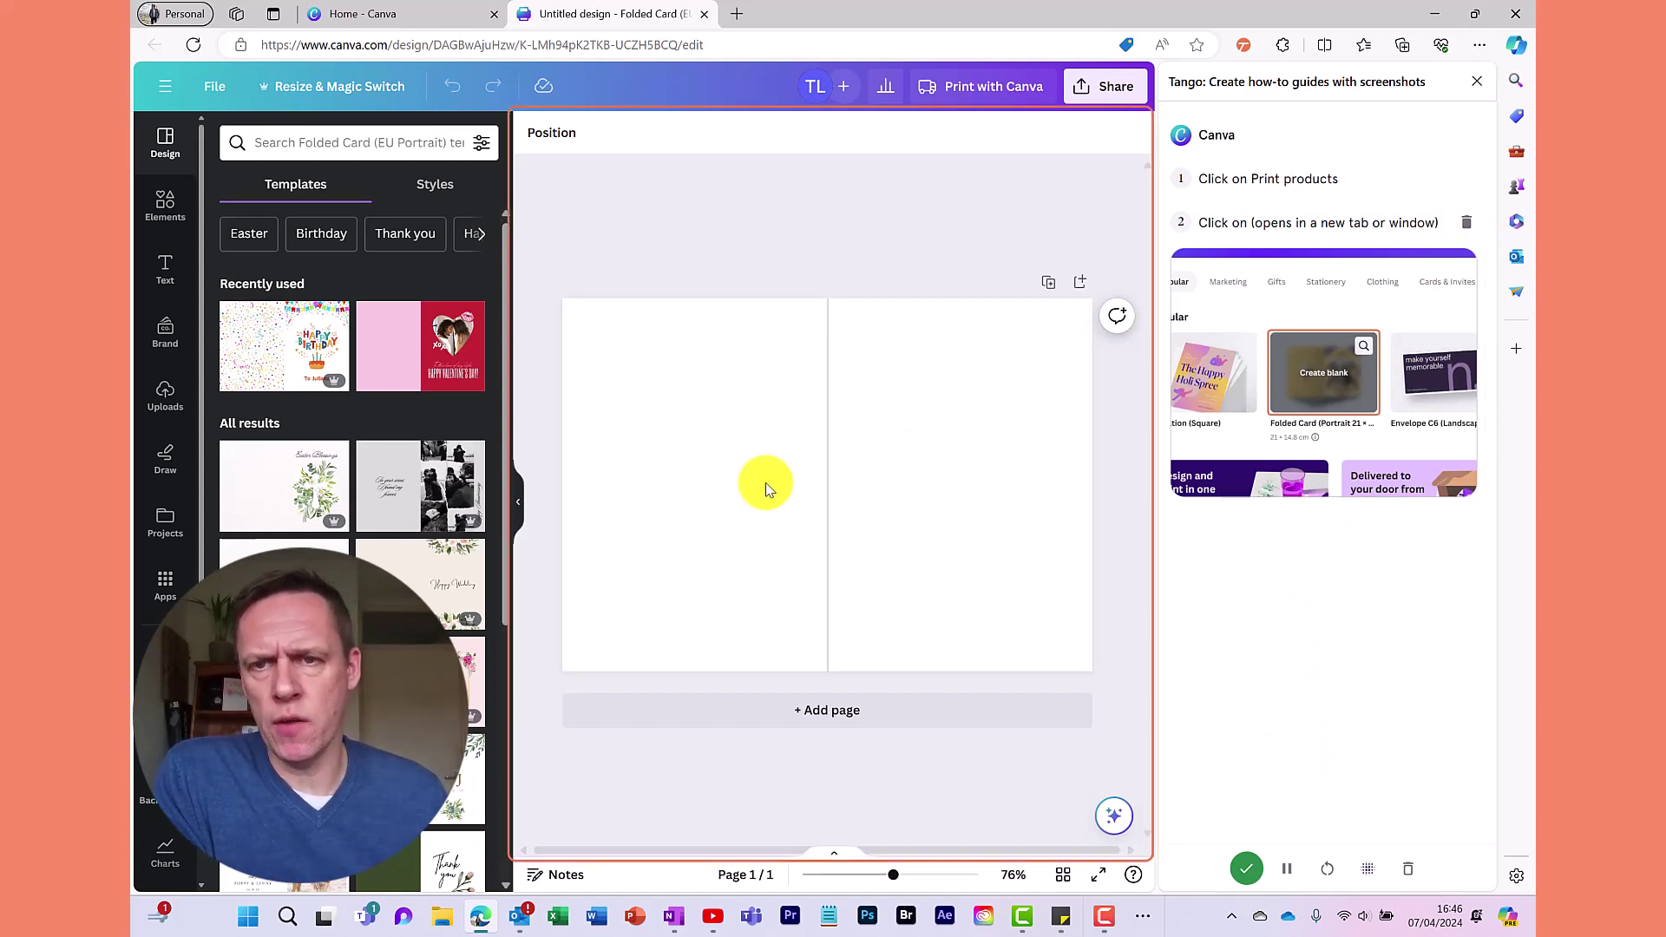
# Apply the confetti Happy Birthday template from the Birthday templates to the folded card
pyautogui.click(322, 236)
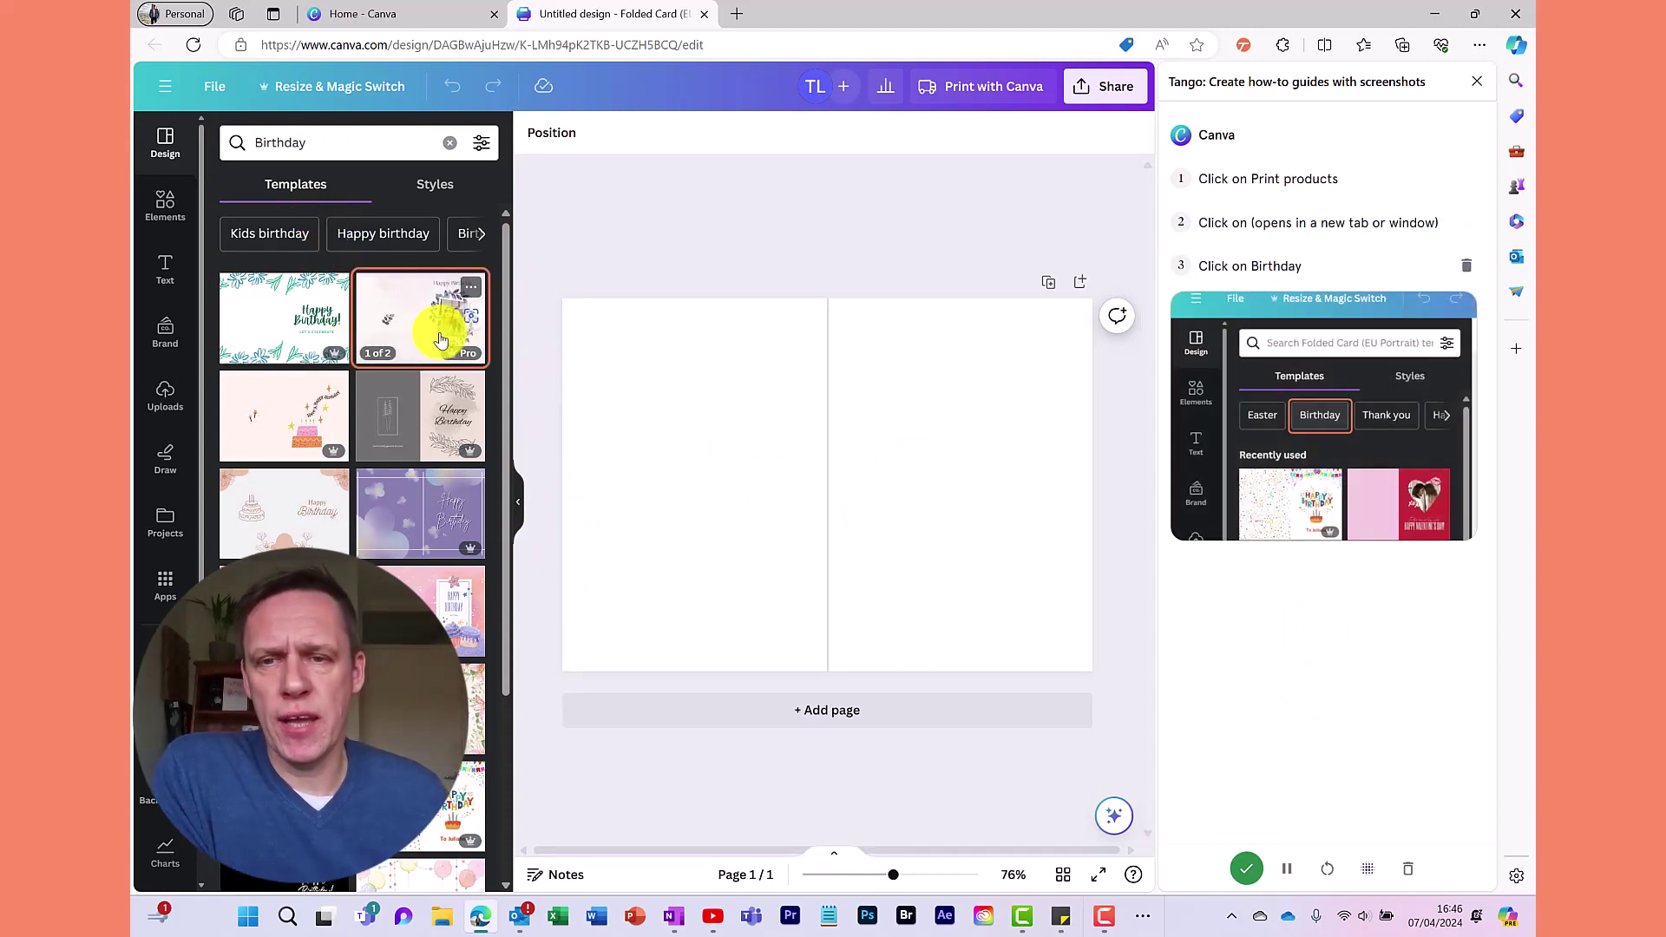
pyautogui.scroll(-4, 439, 338)
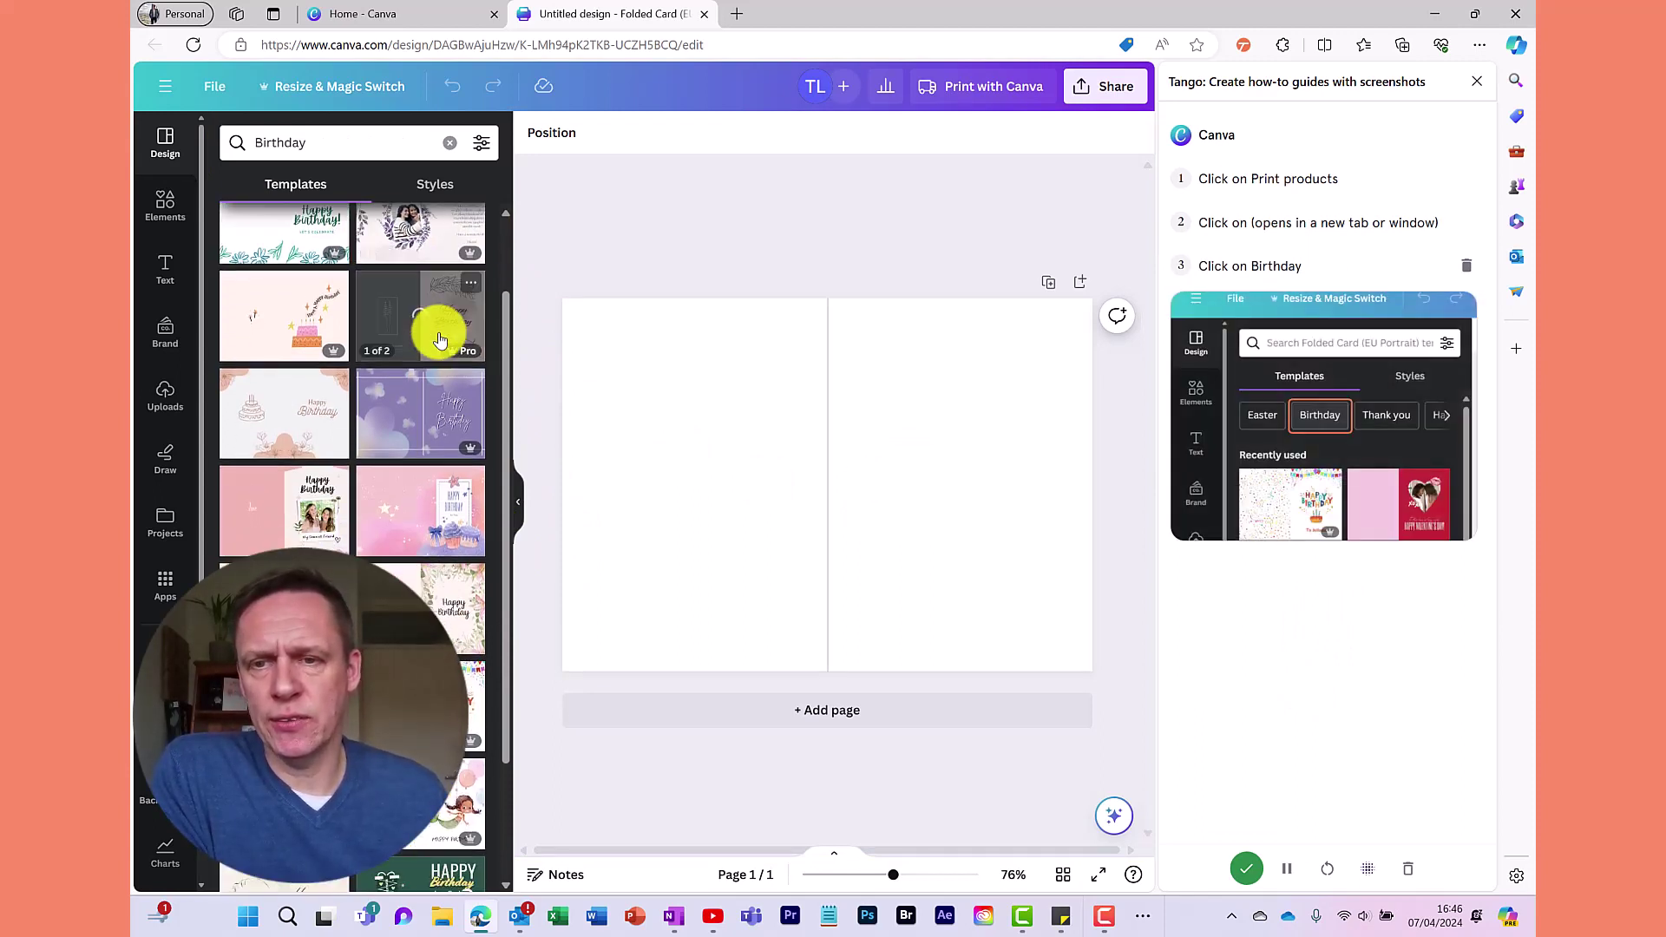
pyautogui.scroll(-3, 440, 339)
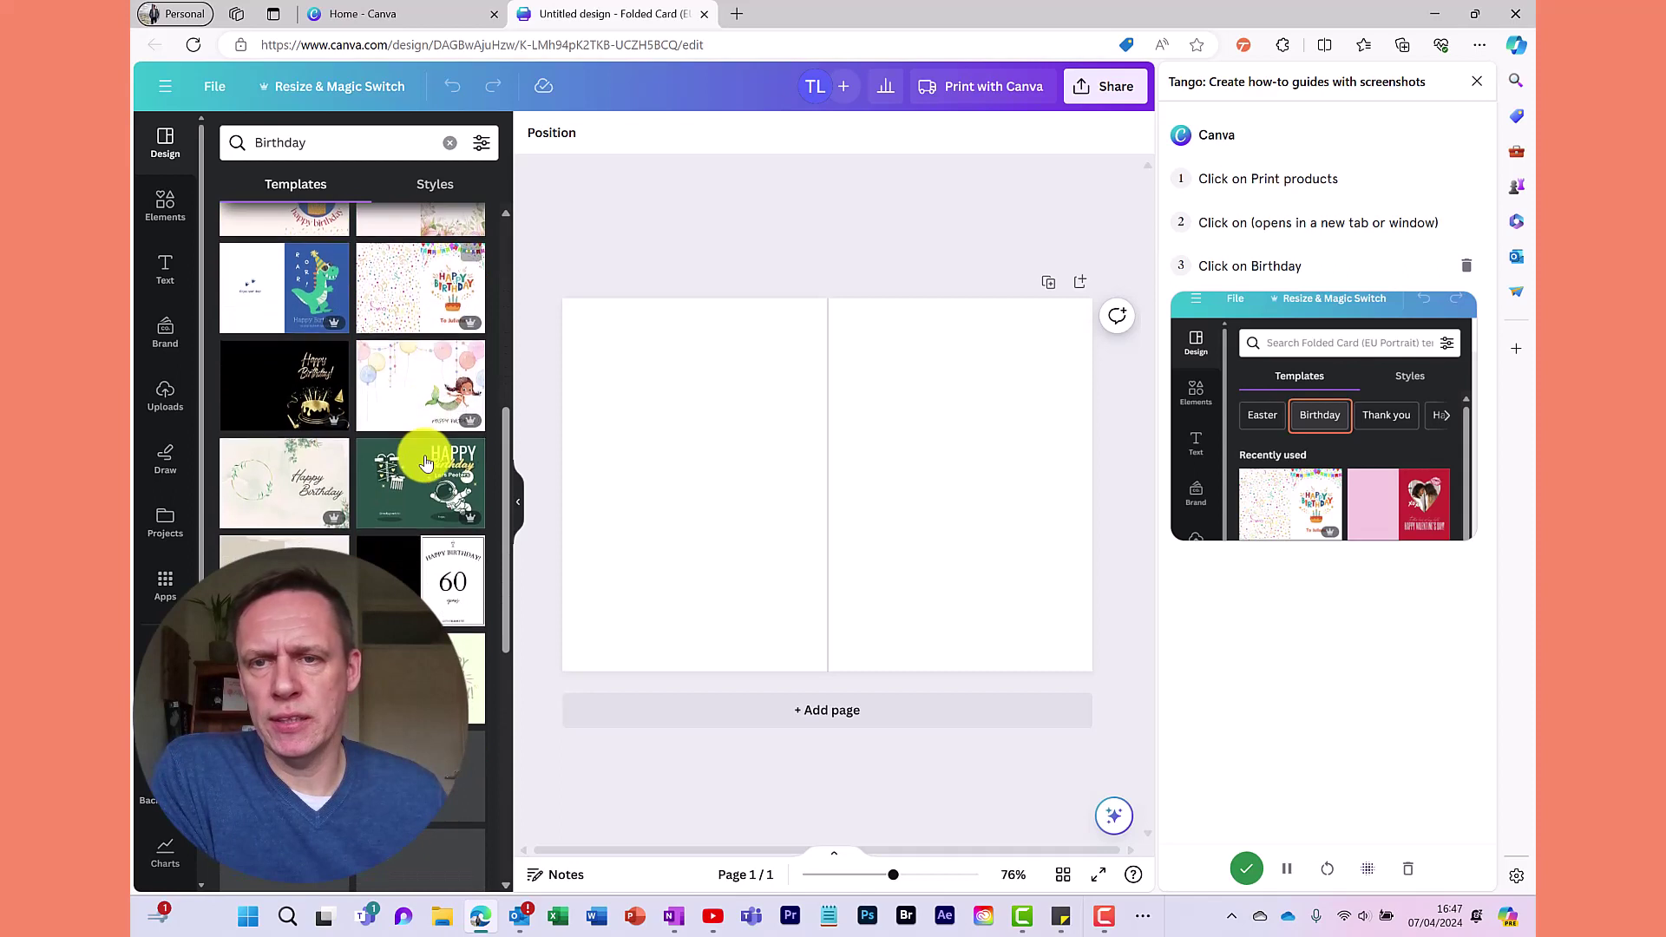
pyautogui.click(425, 302)
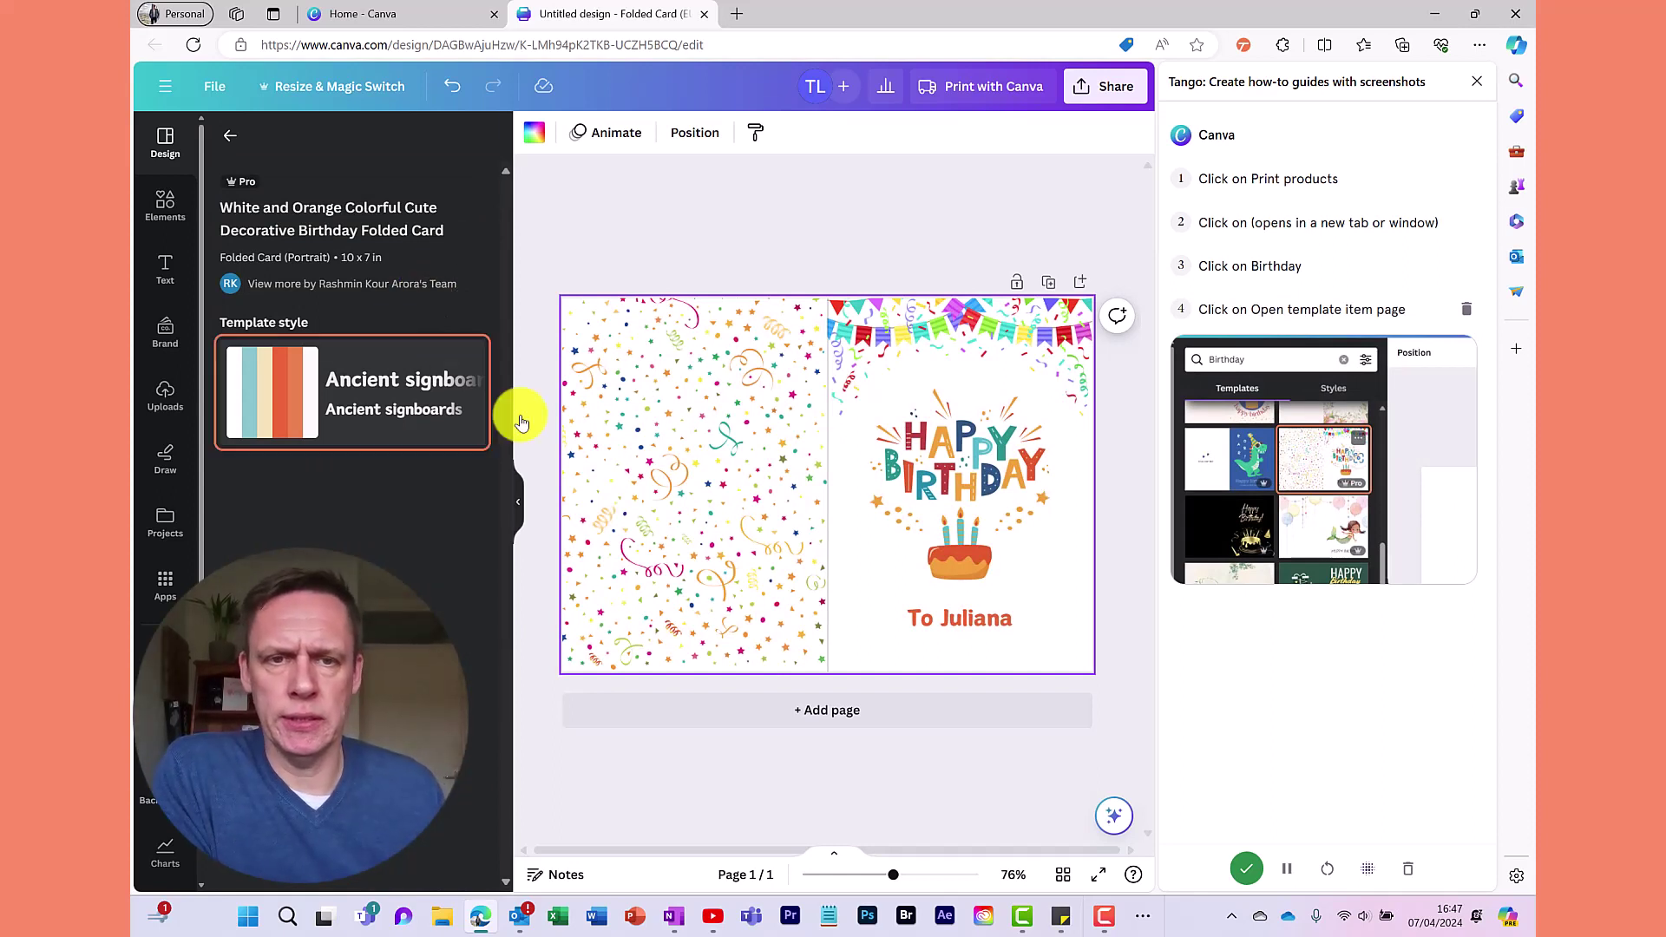
# Delete the Happy Birthday graphic and recipient name text from the card's front
pyautogui.click(964, 487)
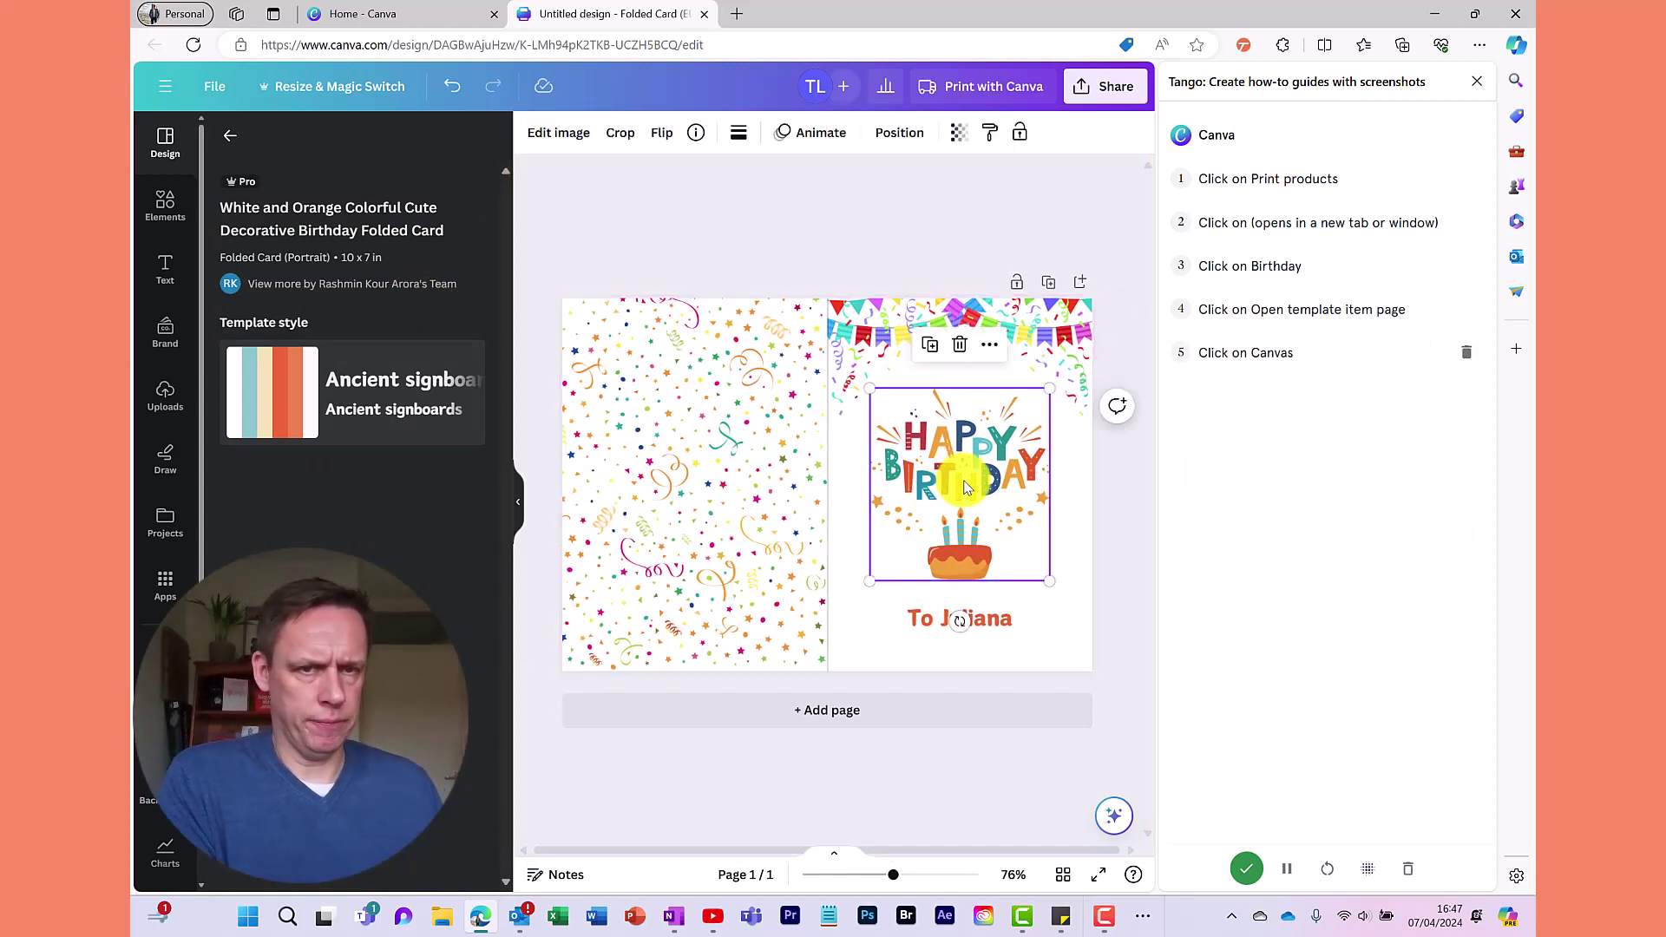
pyautogui.click(965, 619)
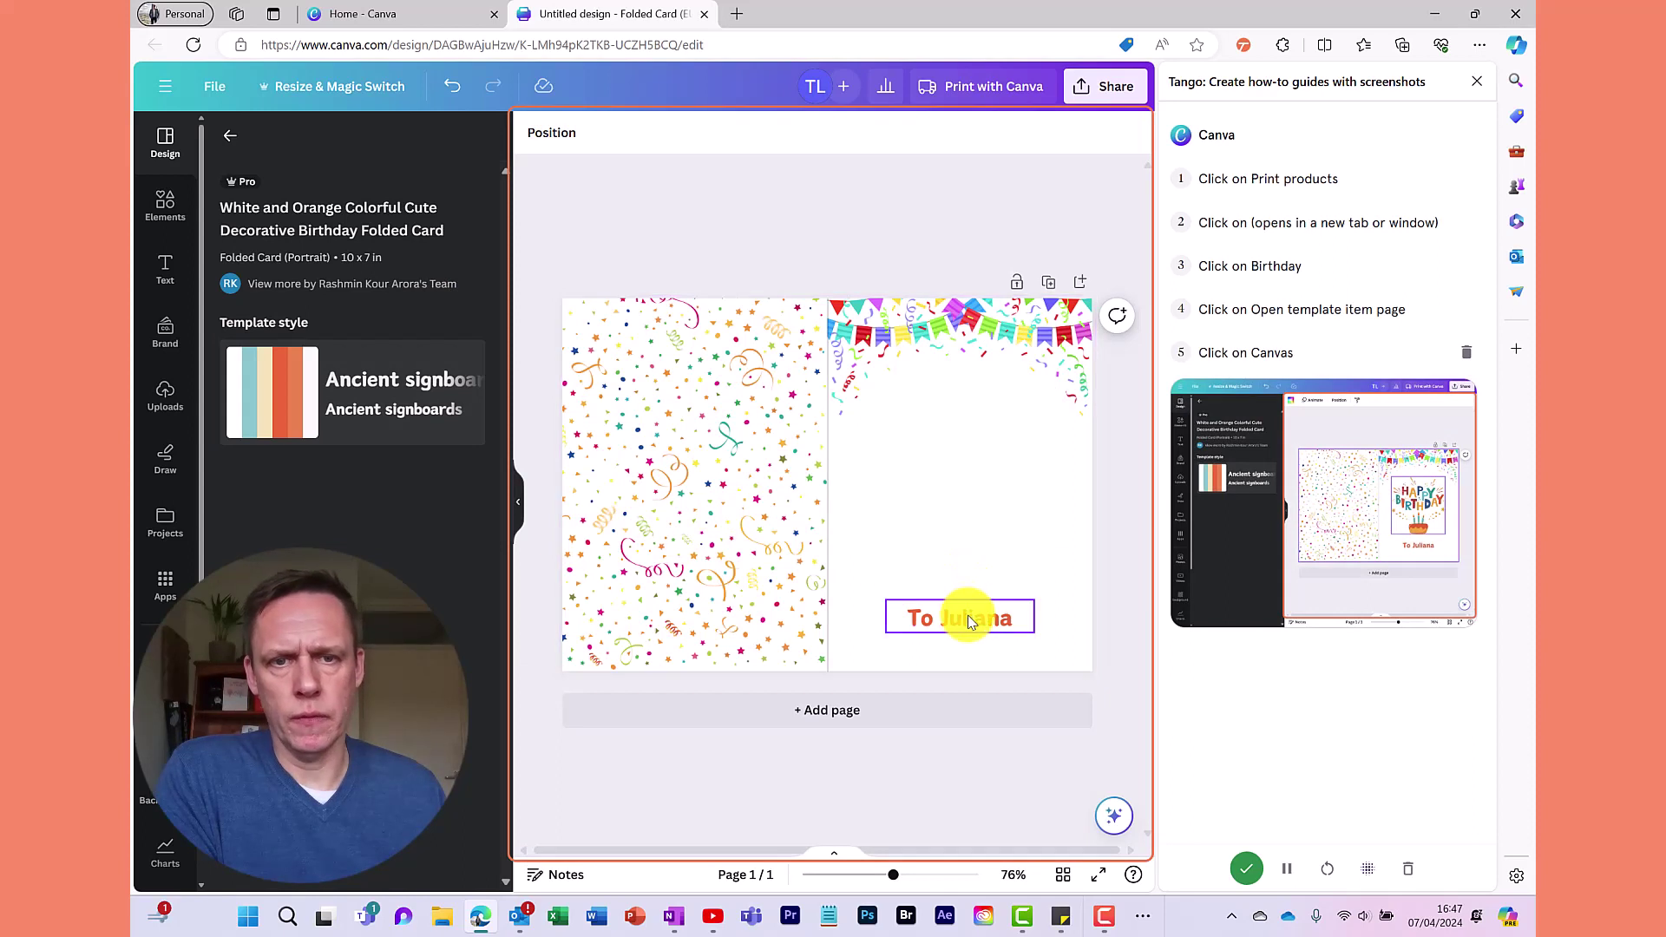
pyautogui.press('Delete')
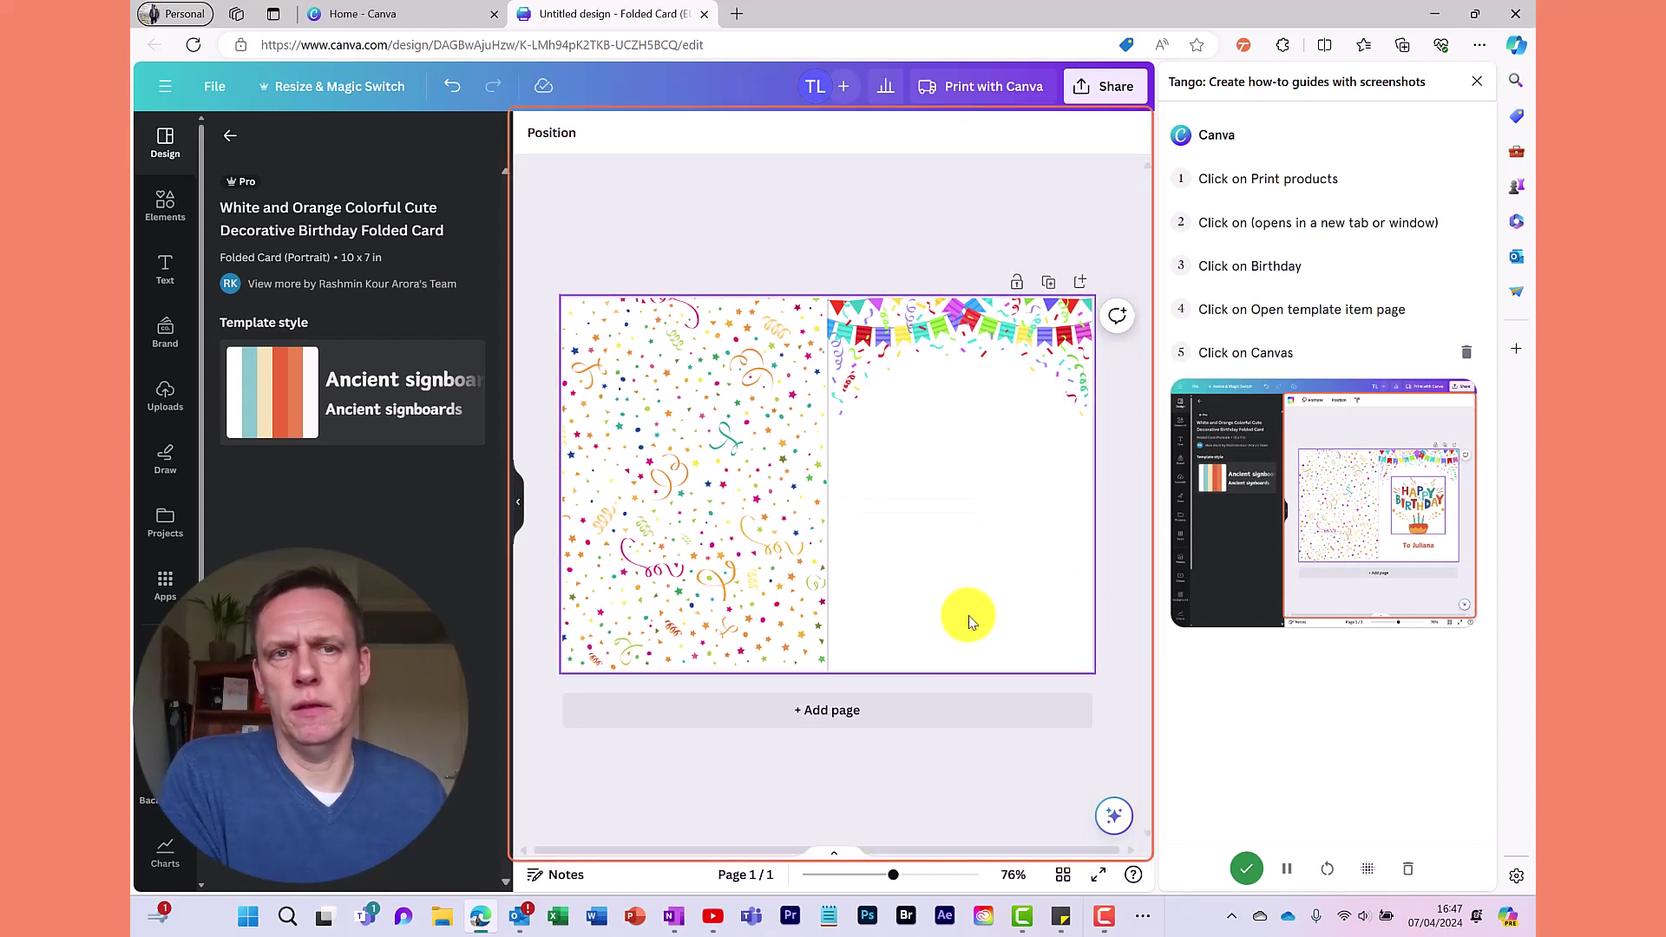
# Search Elements for 'birthday', add the Happy Birthday bunting graphic, and shrink it
pyautogui.click(176, 217)
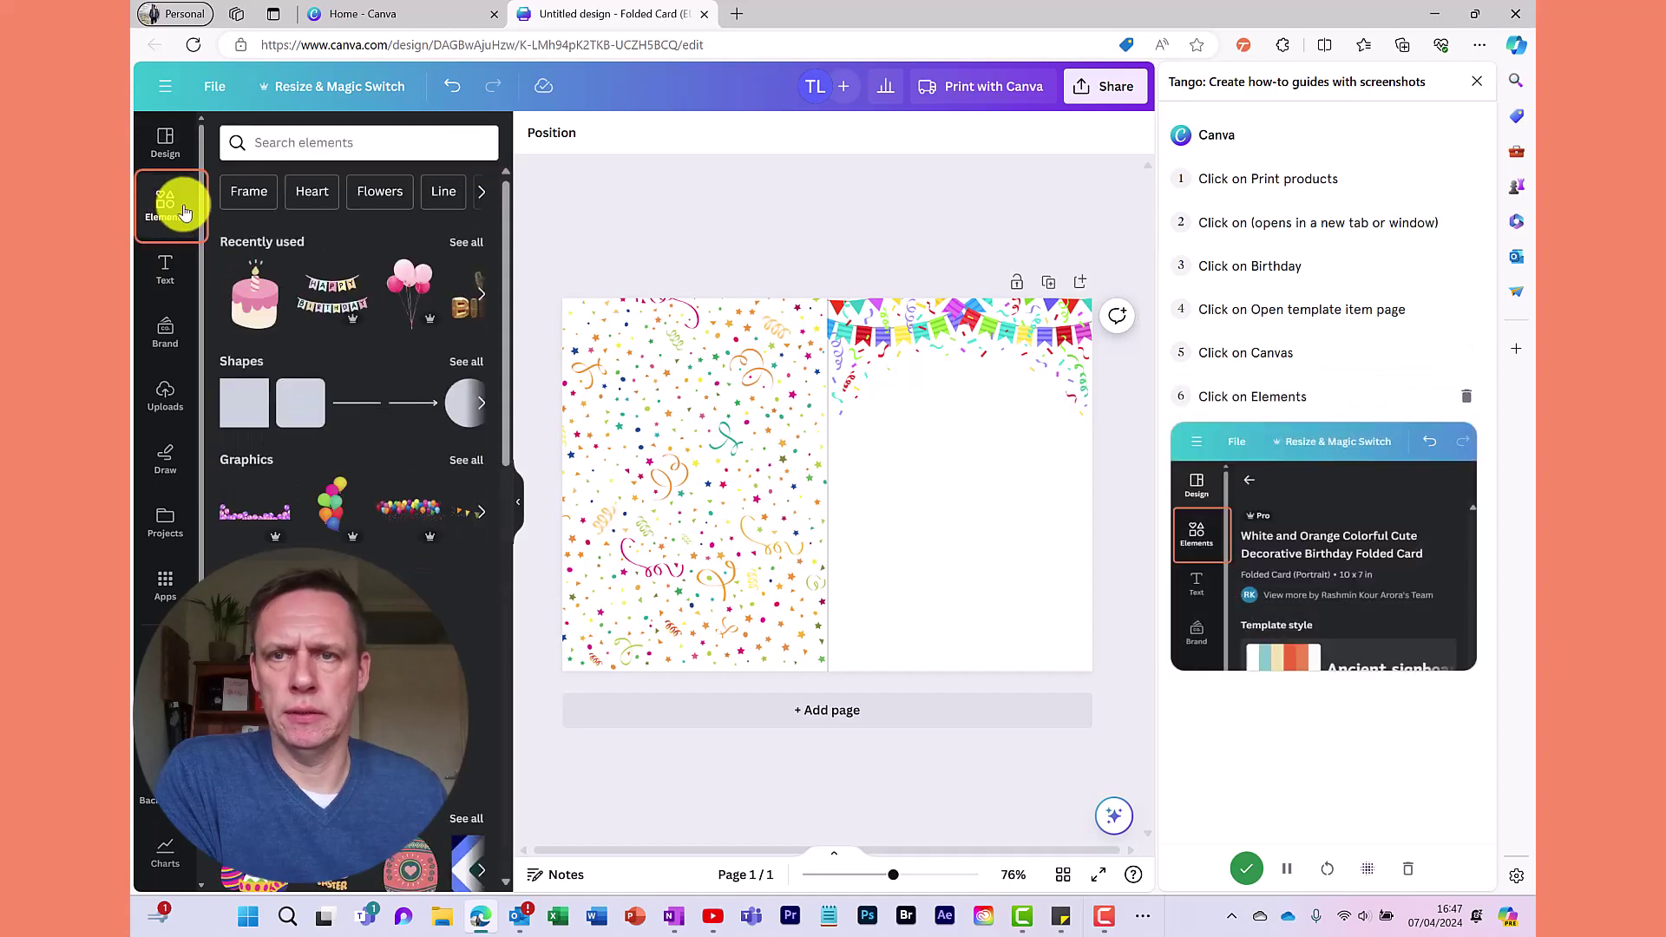
pyautogui.click(315, 143)
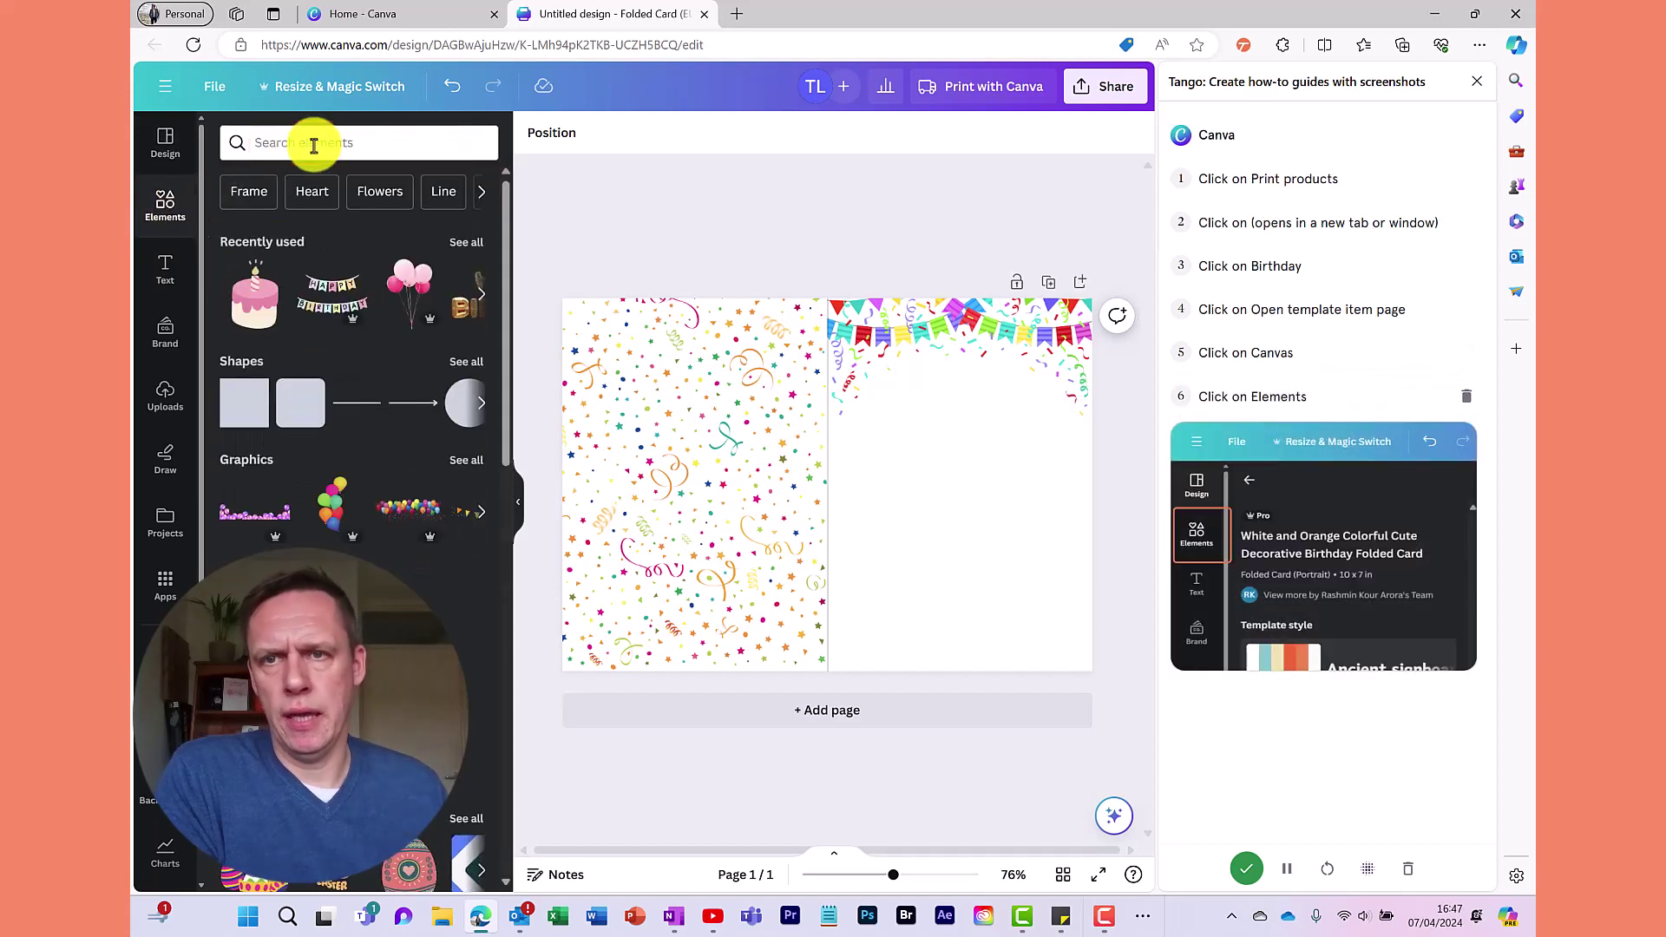
pyautogui.write('birt')
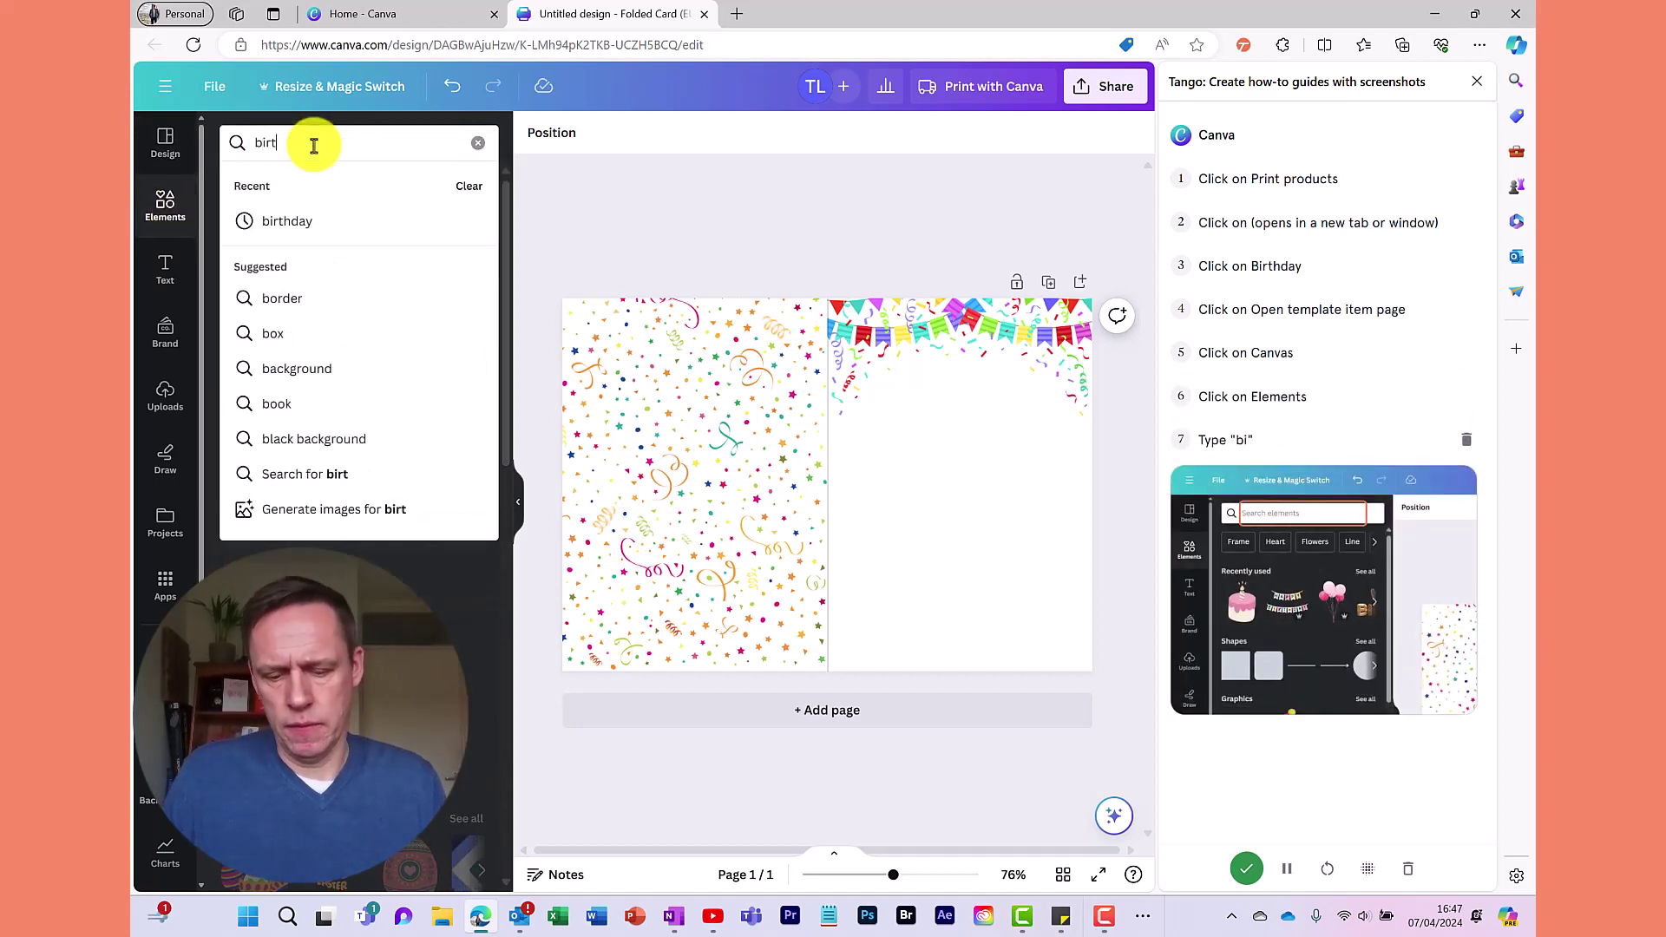
pyautogui.write('hday')
pyautogui.press('Return')
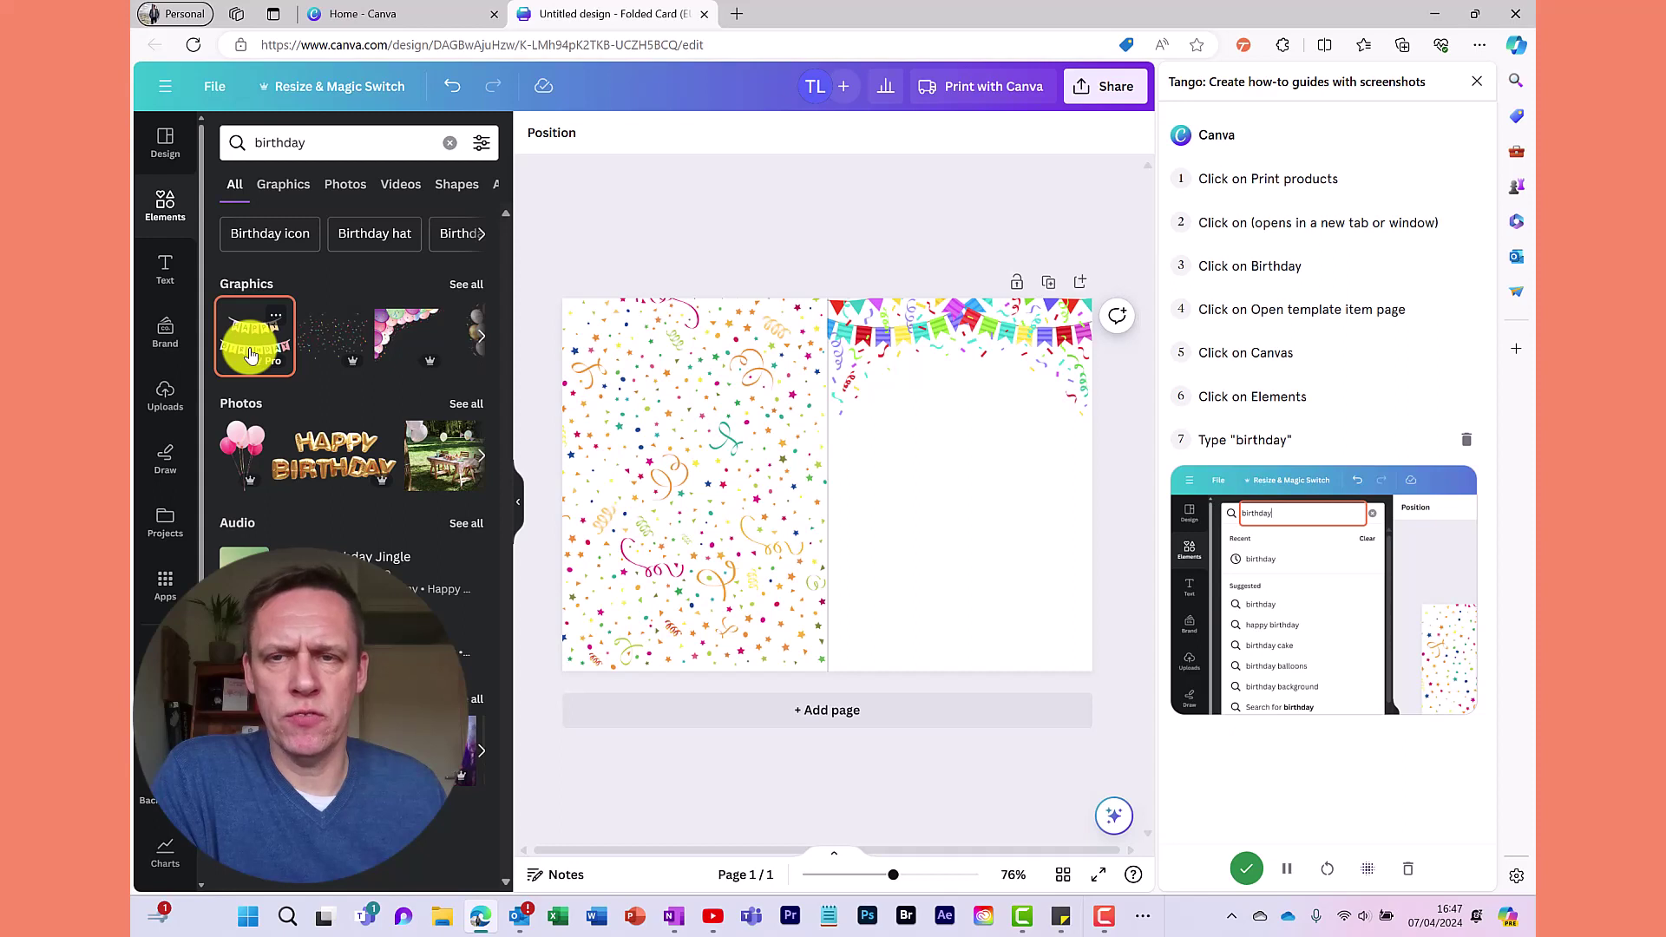
pyautogui.click(251, 354)
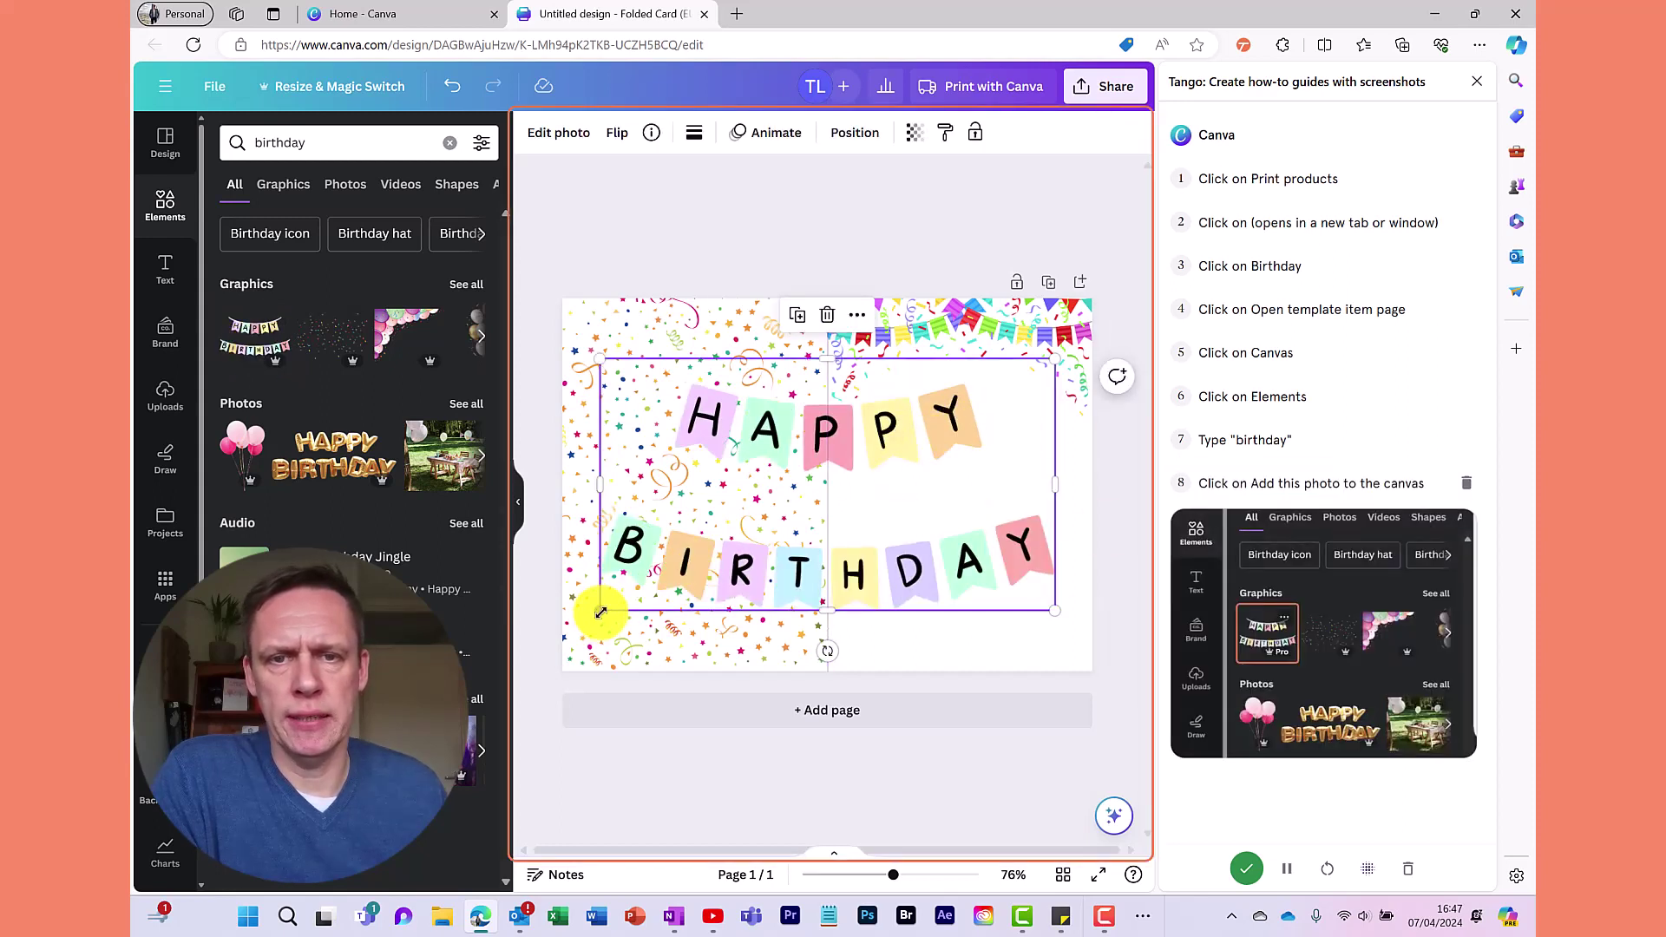
pyautogui.moveTo(600, 613); pyautogui.dragTo(911, 494)
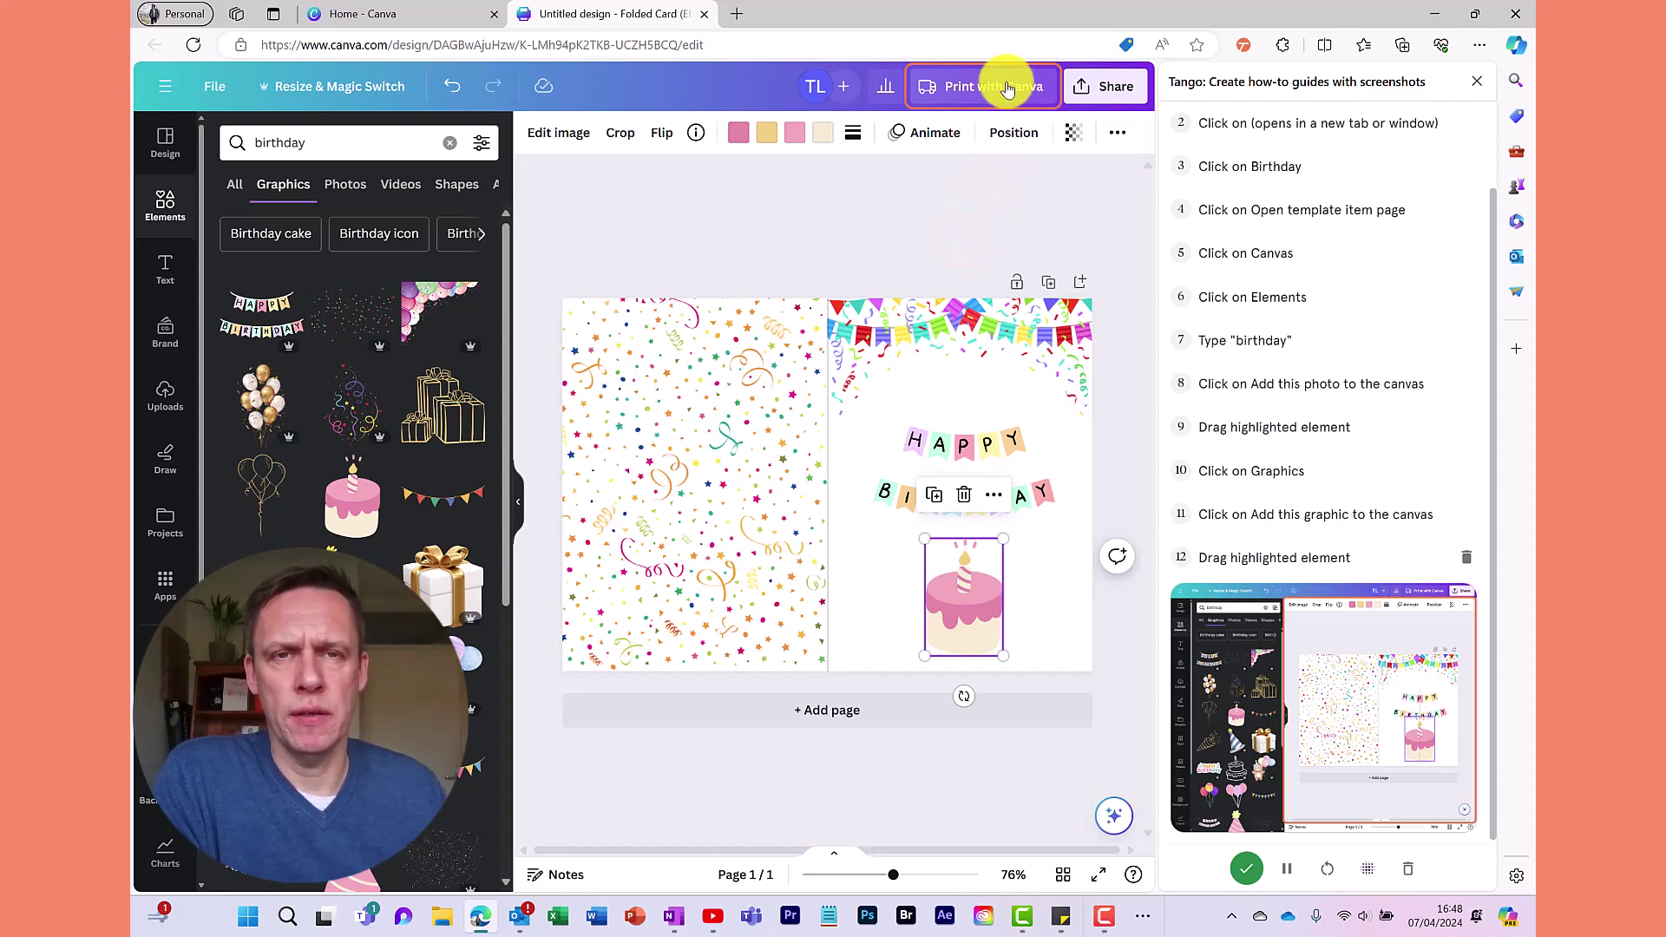
# Go through Print with Canva's folded card offer and Matte paper finish, then finish the Tango capture
pyautogui.click(1006, 87)
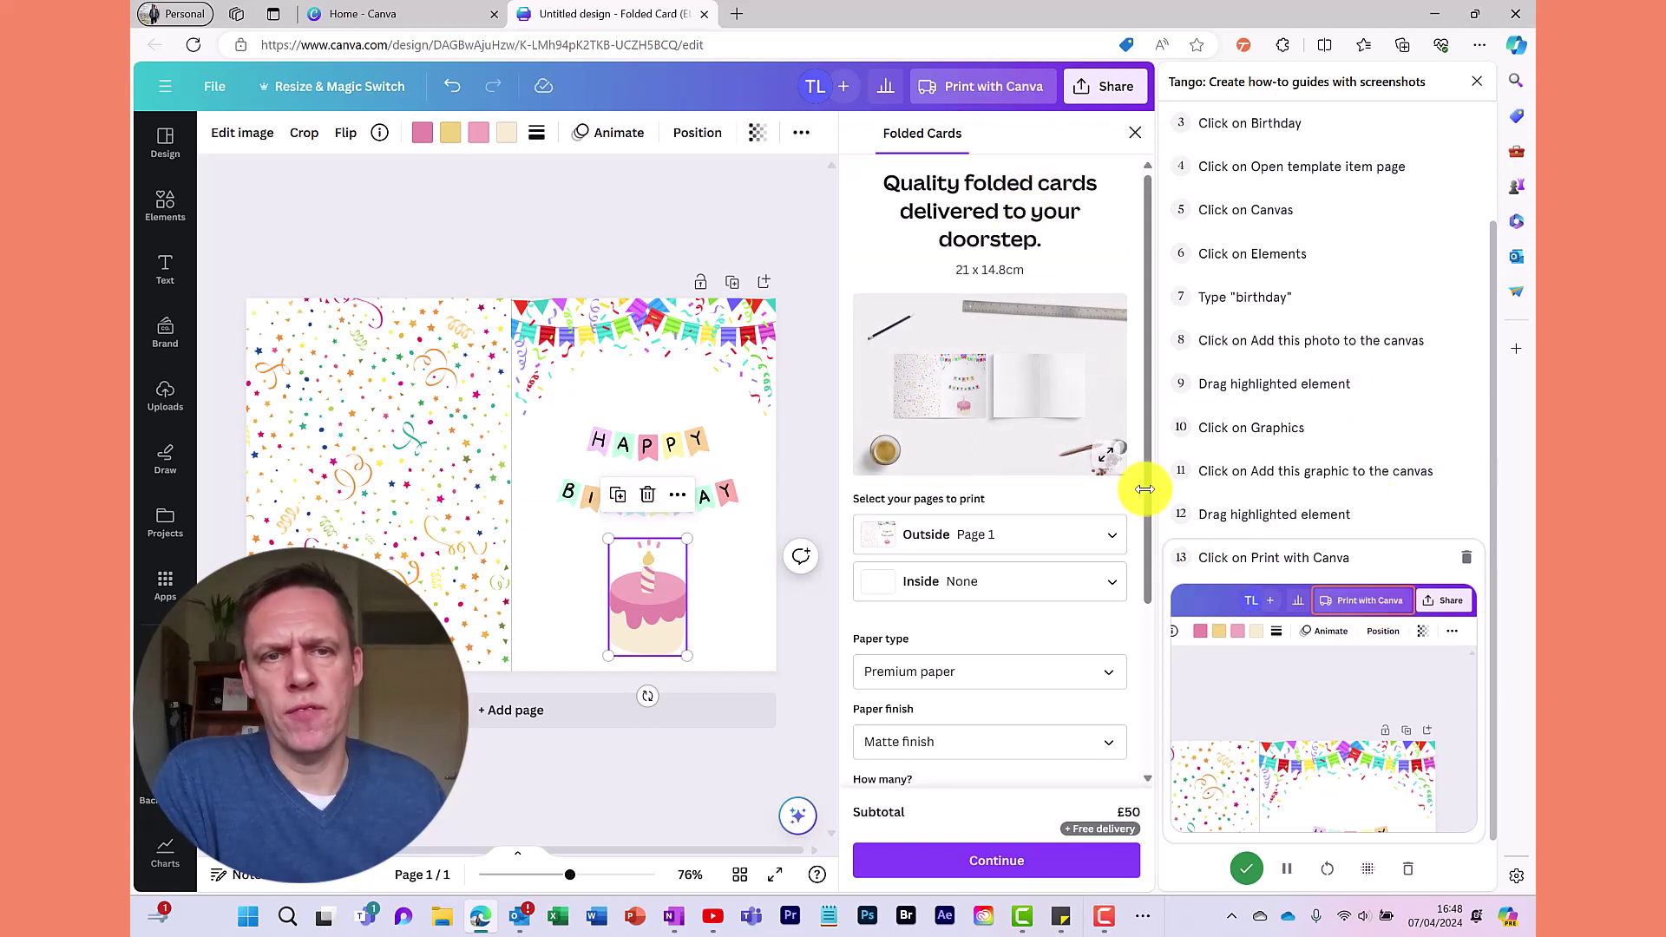
pyautogui.click(1025, 222)
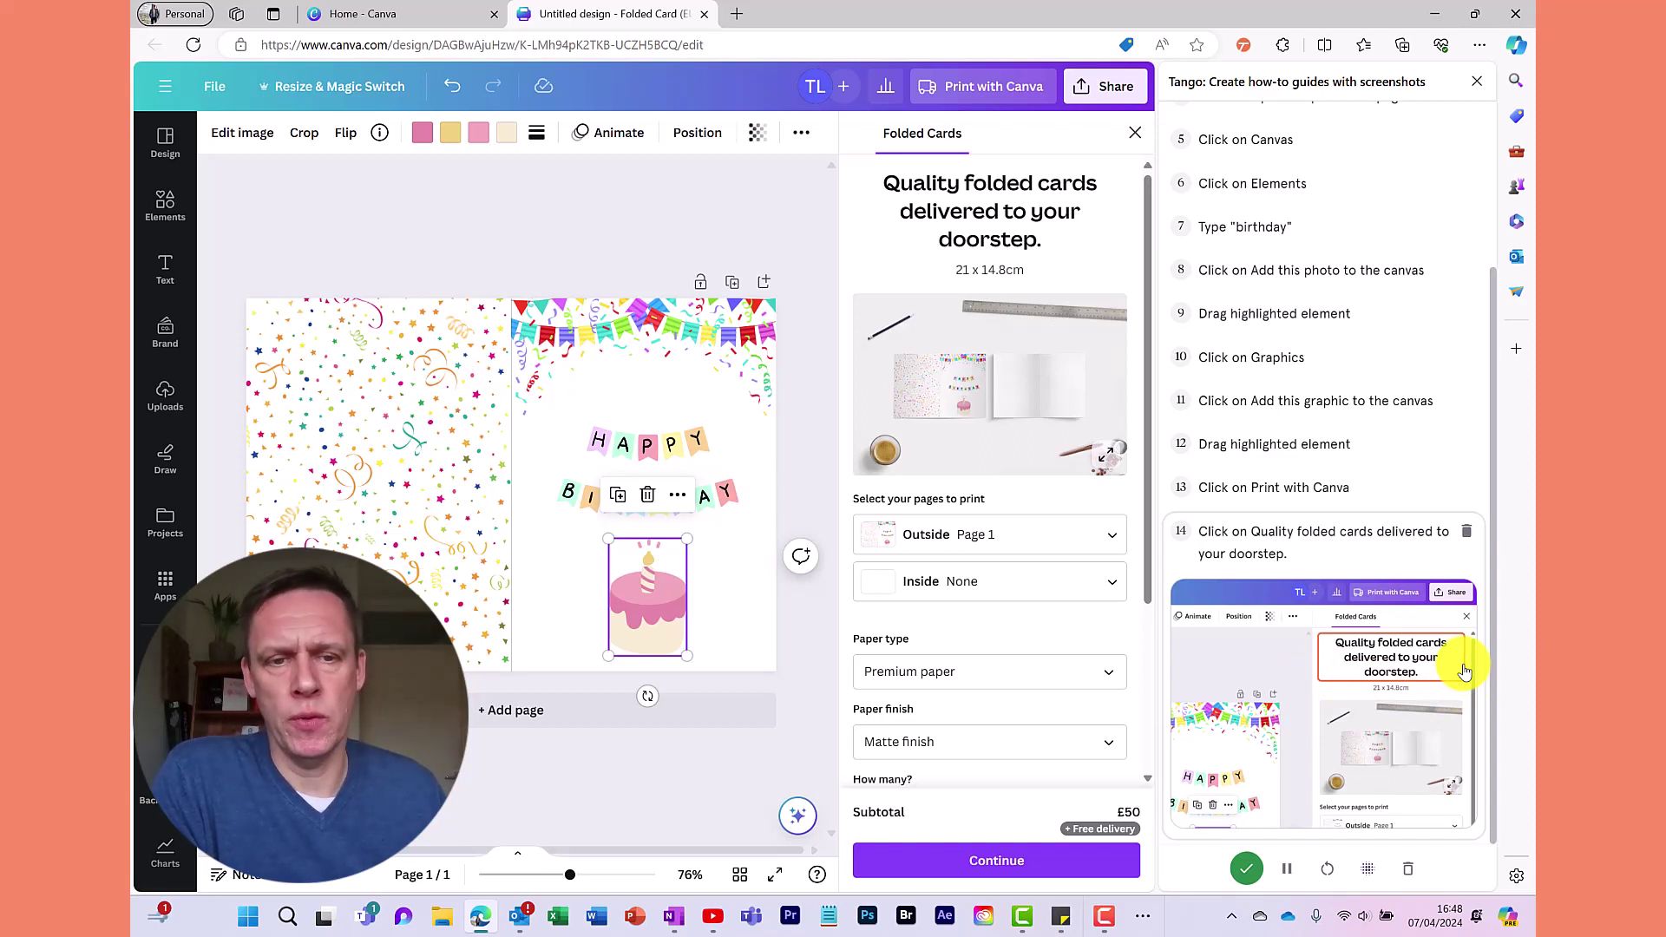
pyautogui.click(1114, 750)
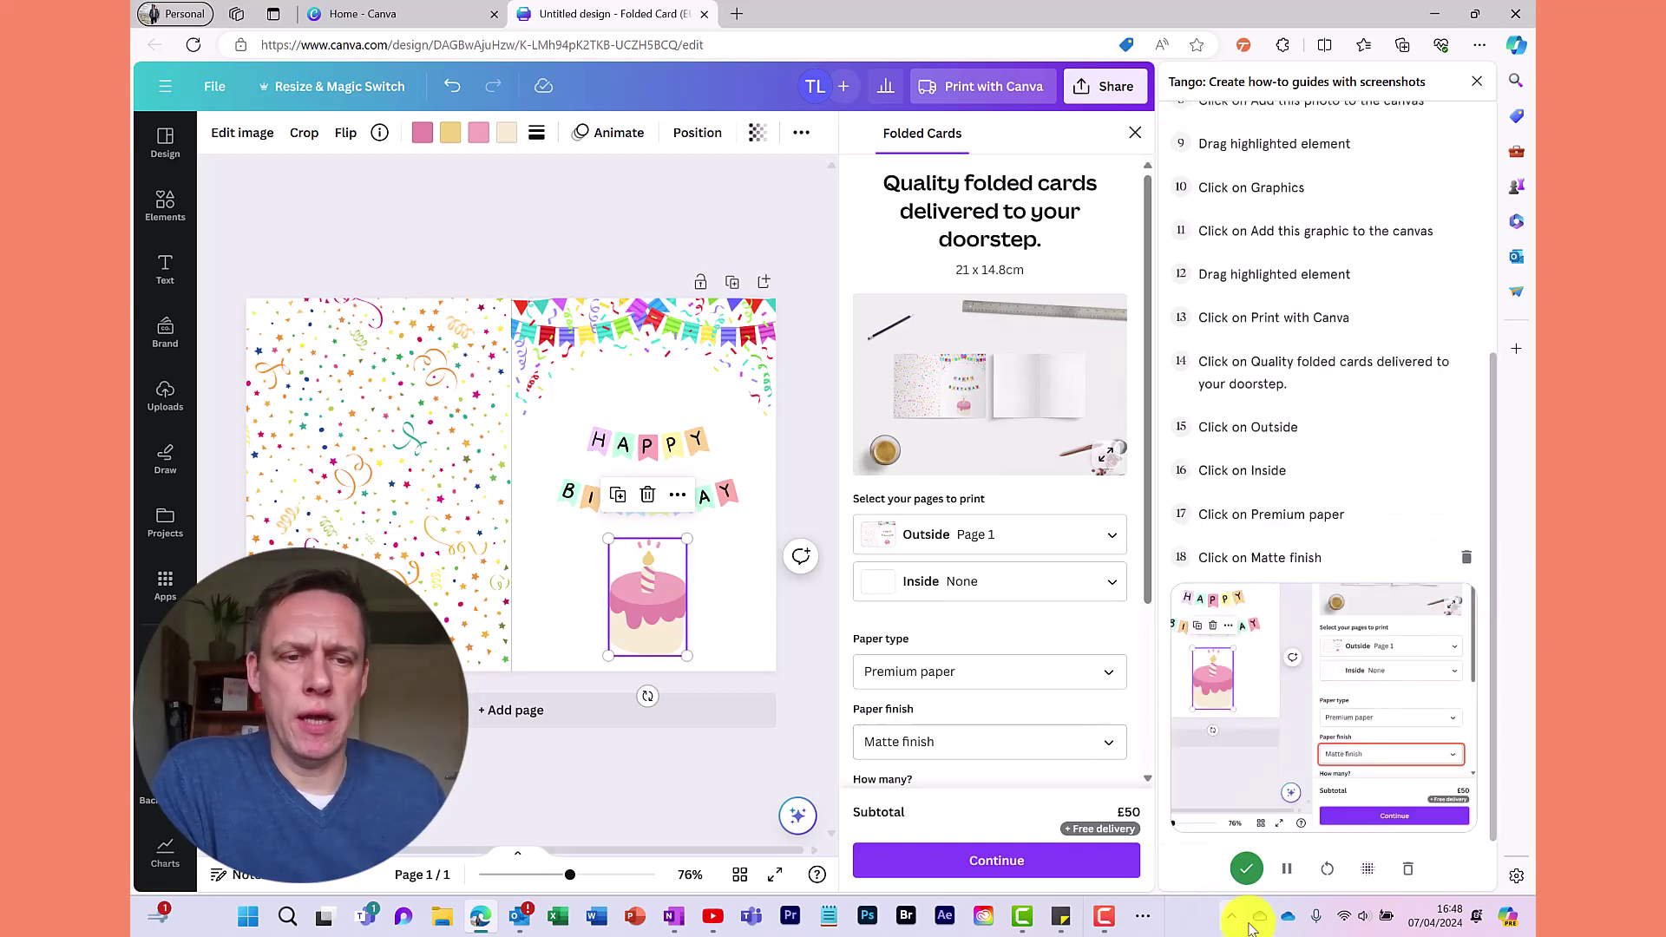
pyautogui.click(1247, 870)
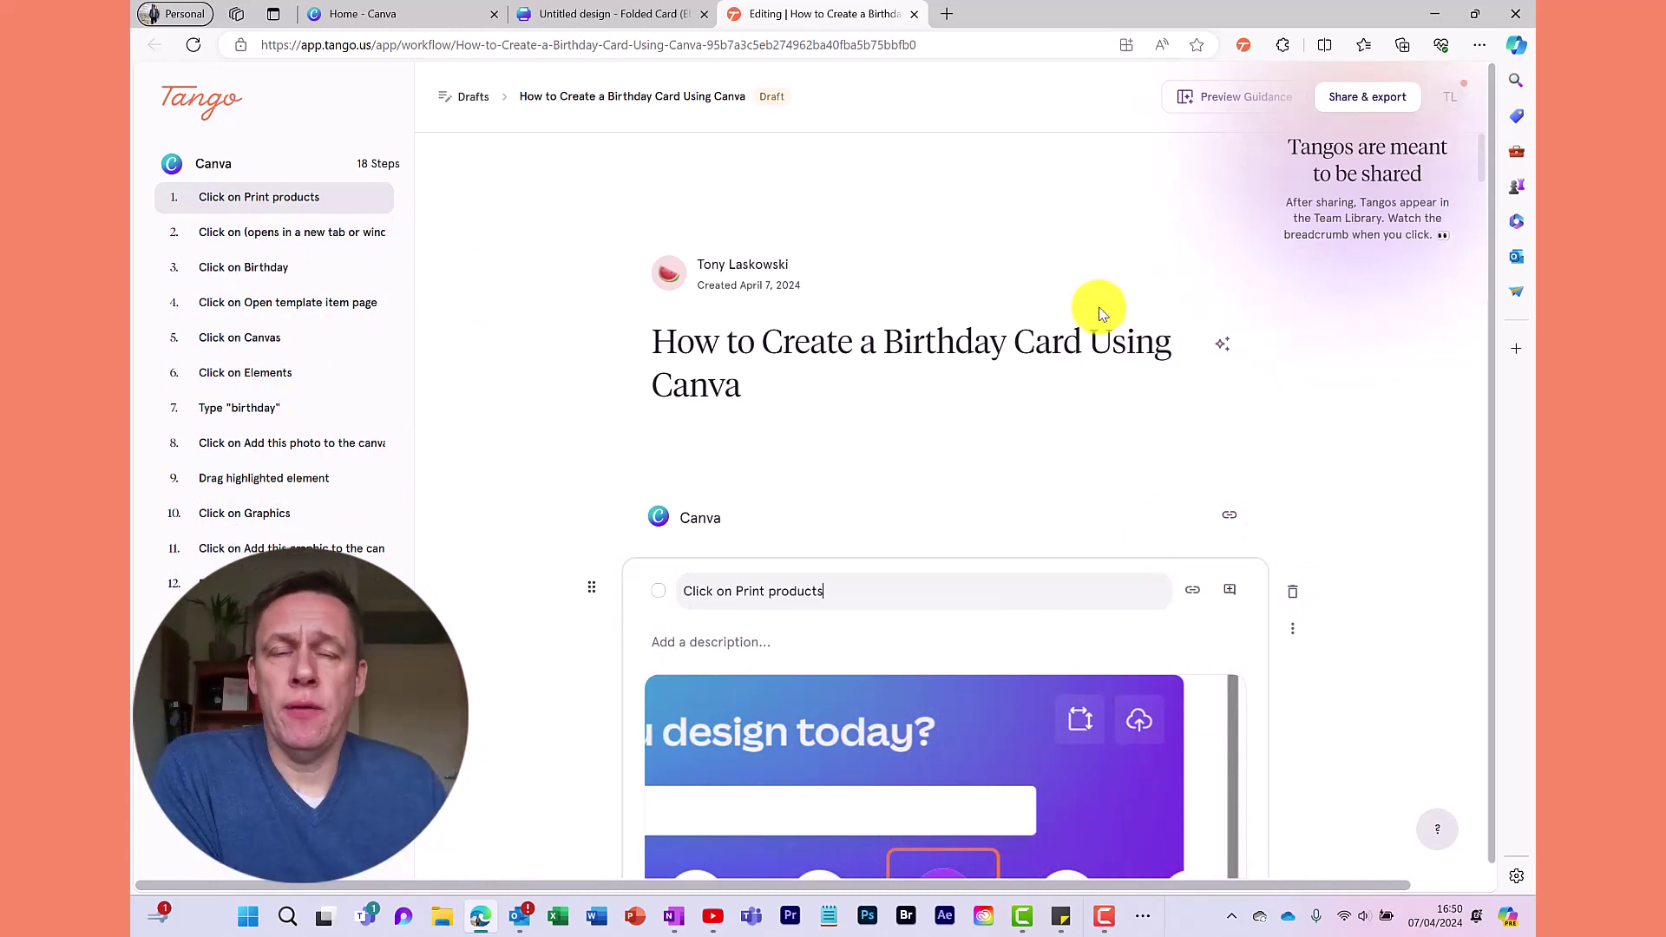
# Scroll through the 18 captured steps of the draft birthday card guide
pyautogui.scroll(-7, 1098, 311)
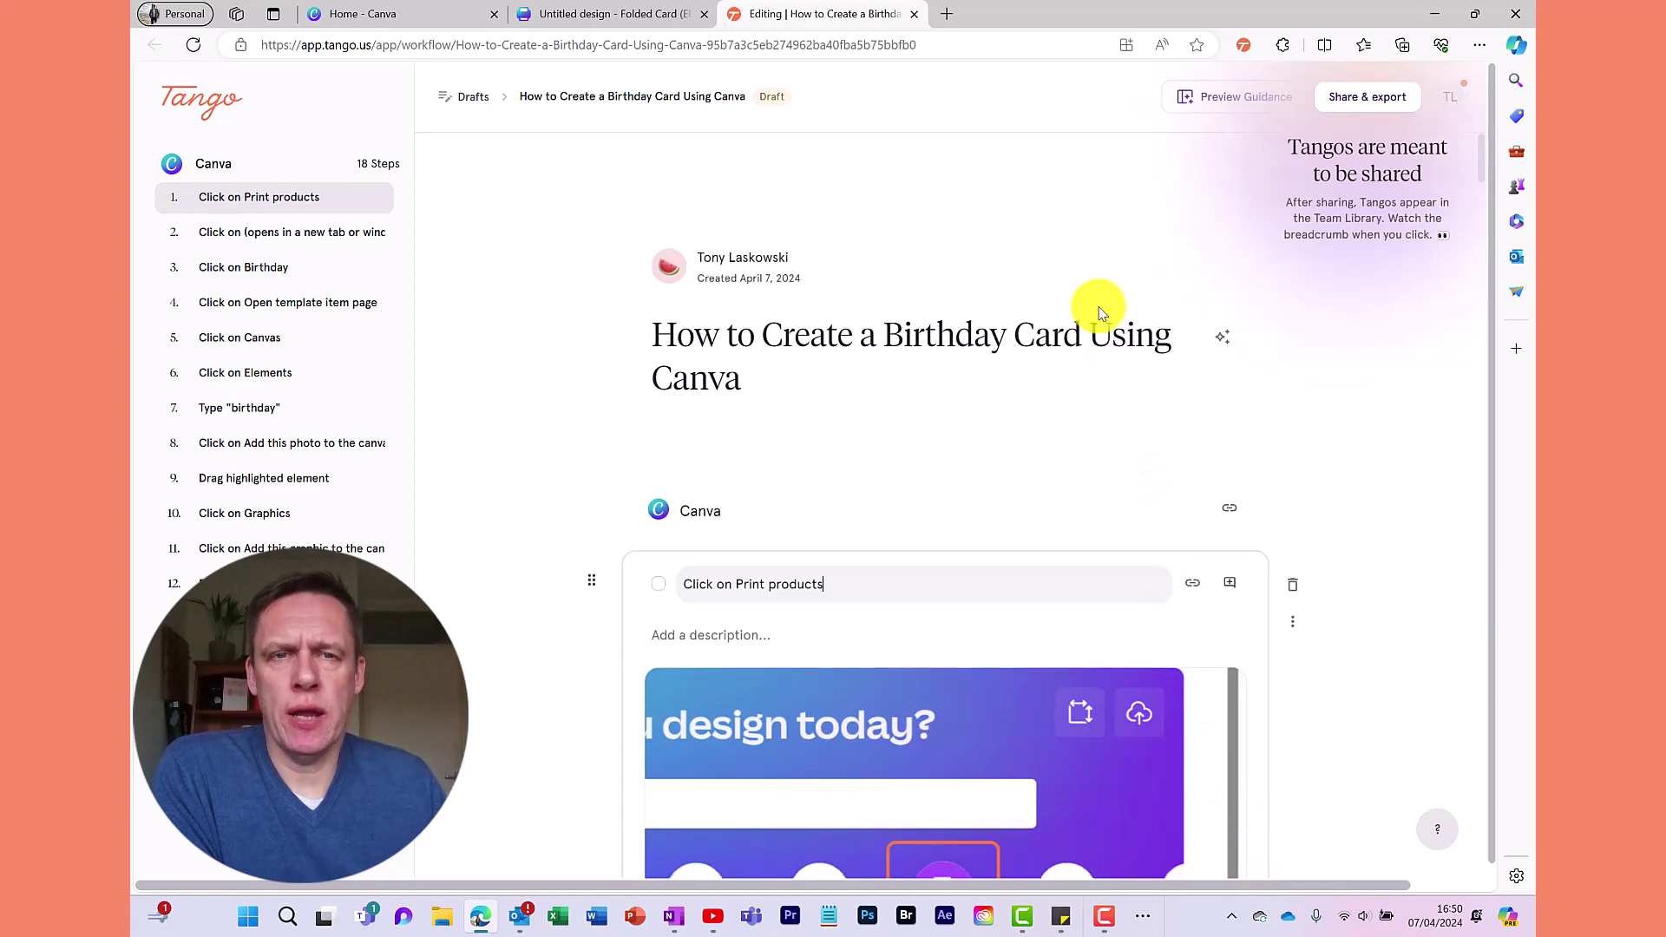
pyautogui.scroll(-3, 1098, 305)
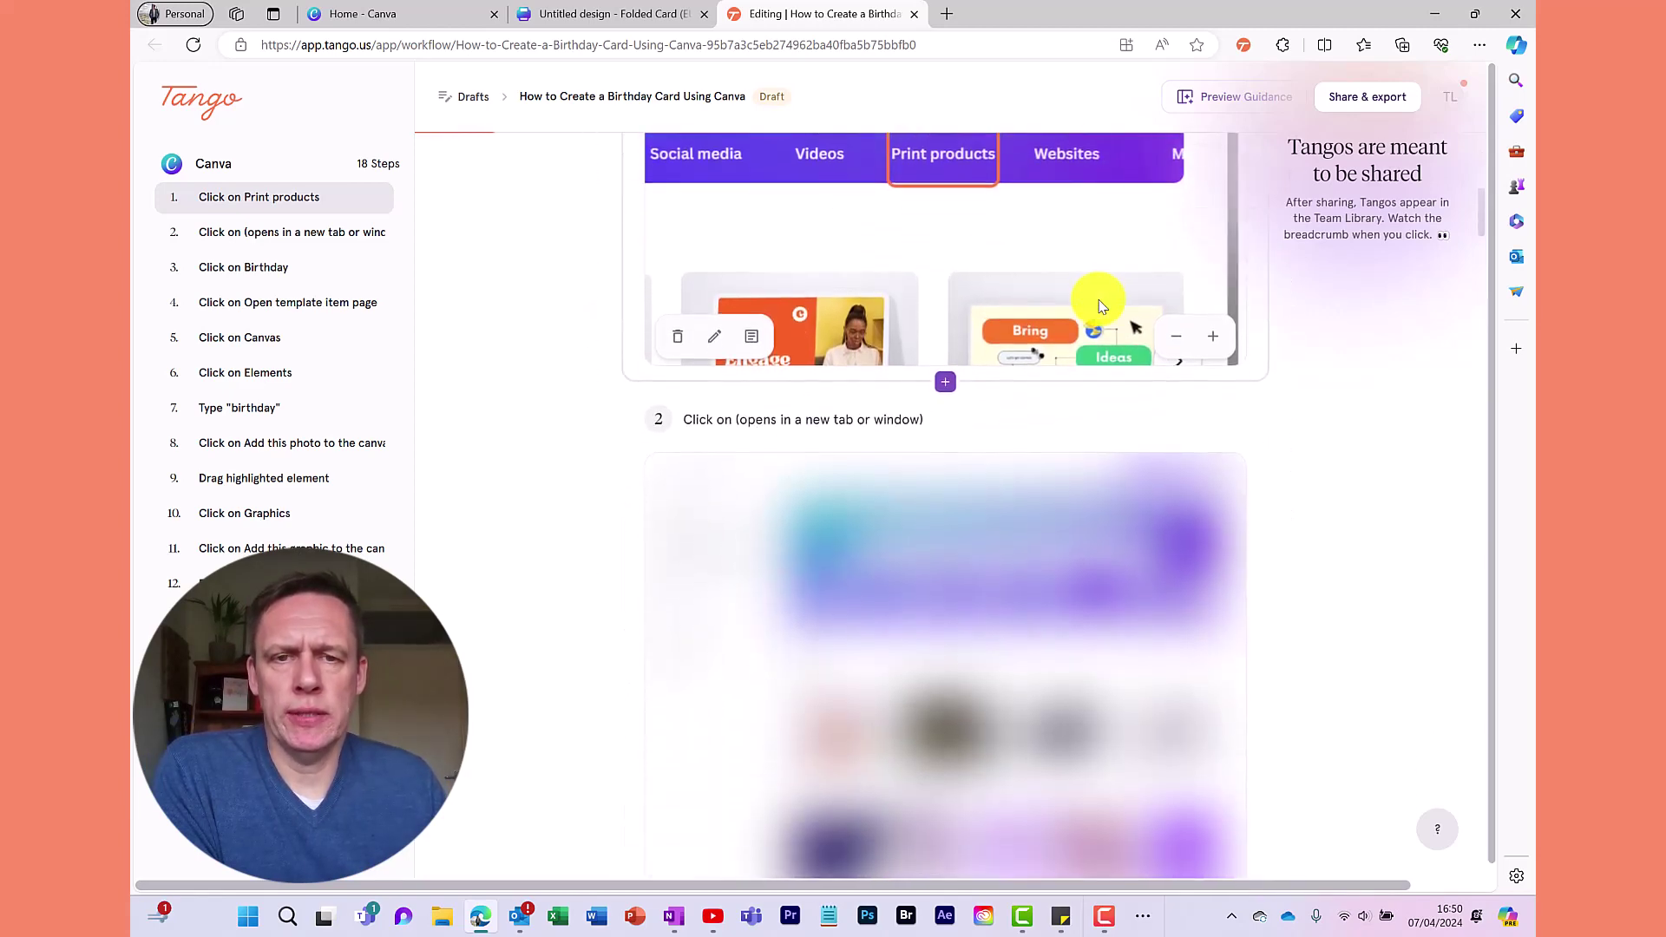
pyautogui.scroll(-6, 1098, 306)
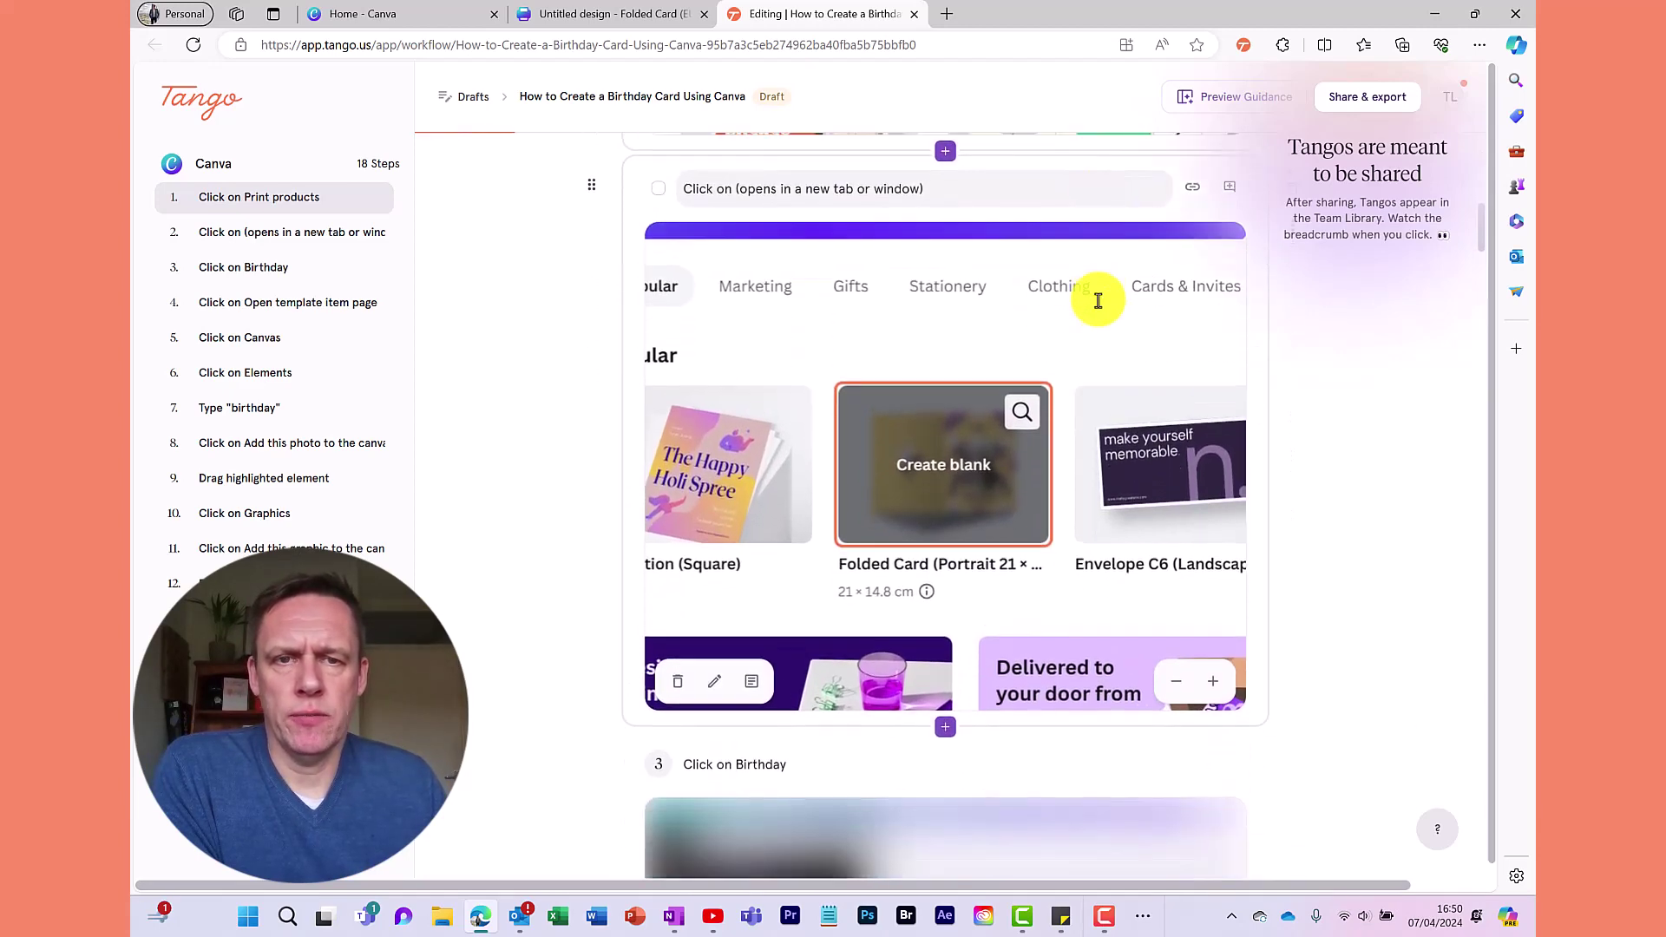
pyautogui.scroll(-3, 1098, 306)
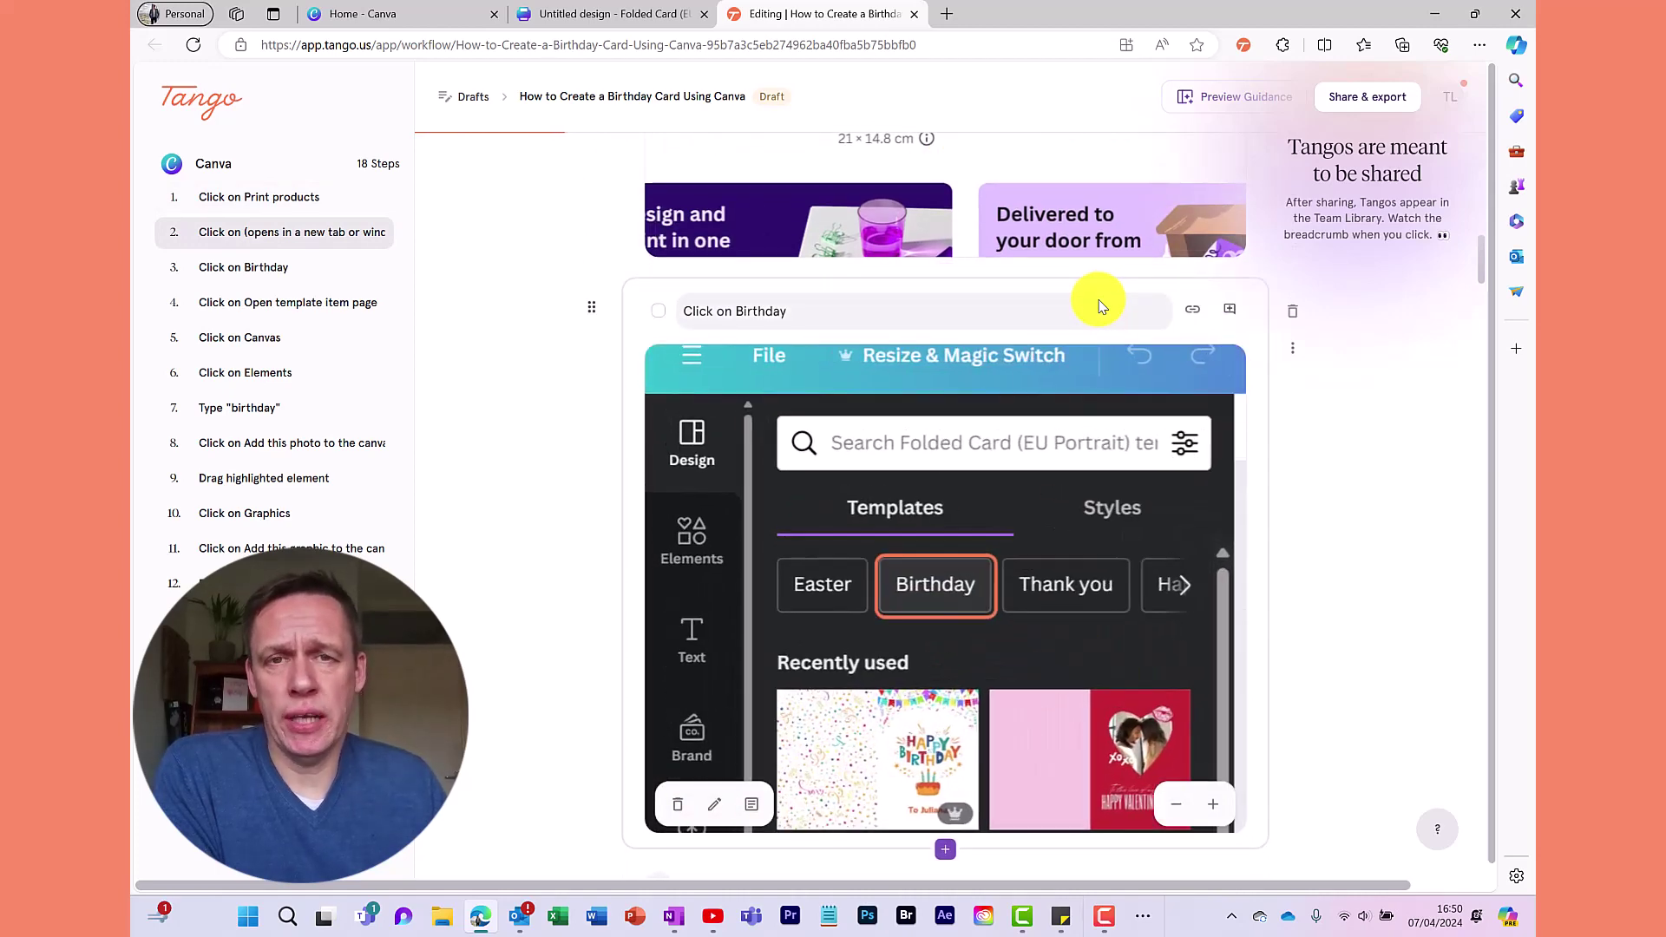
pyautogui.scroll(15, 1098, 304)
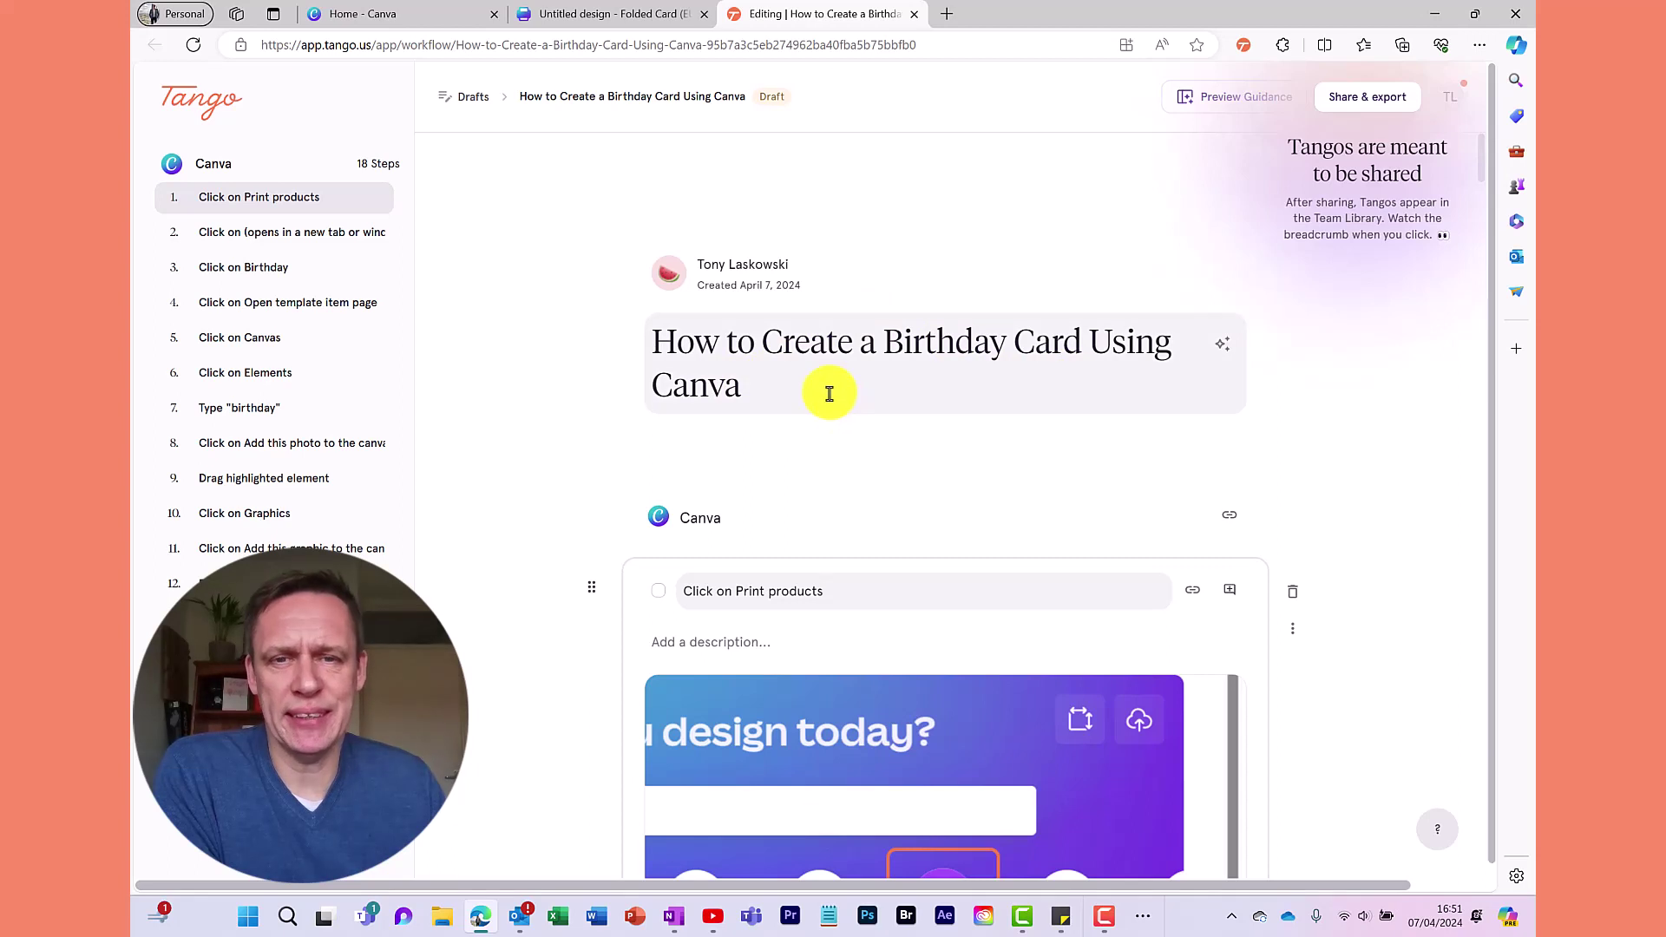
pyautogui.scroll(-3, 911, 390)
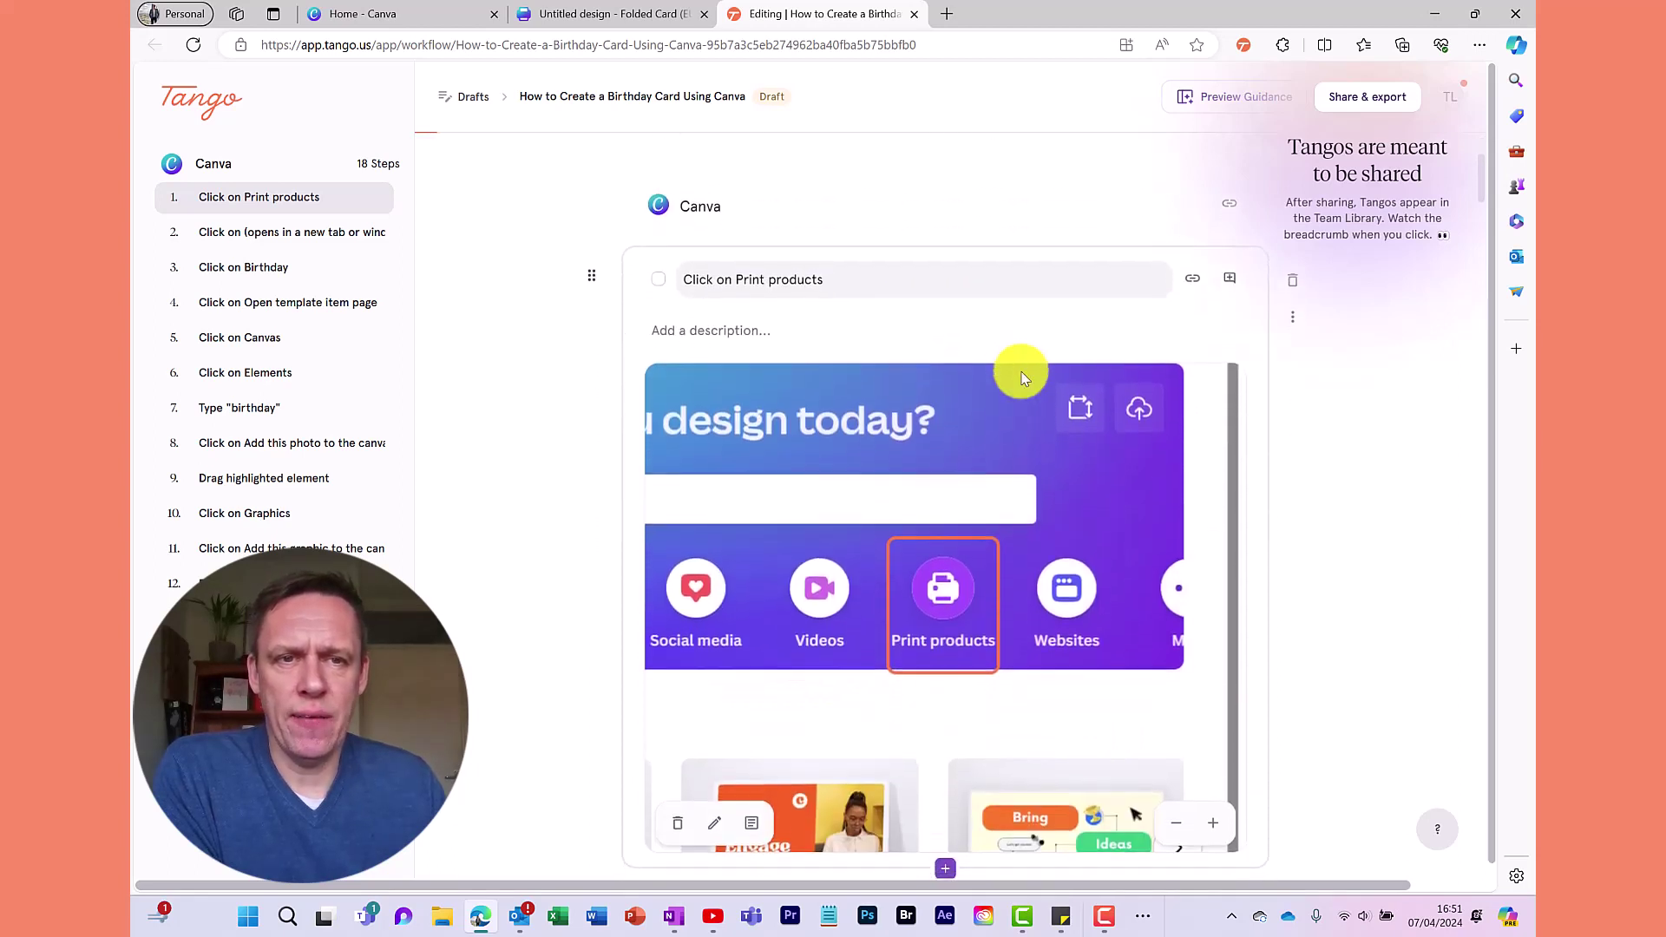
pyautogui.scroll(-2, 971, 408)
pyautogui.scroll(2, 1007, 427)
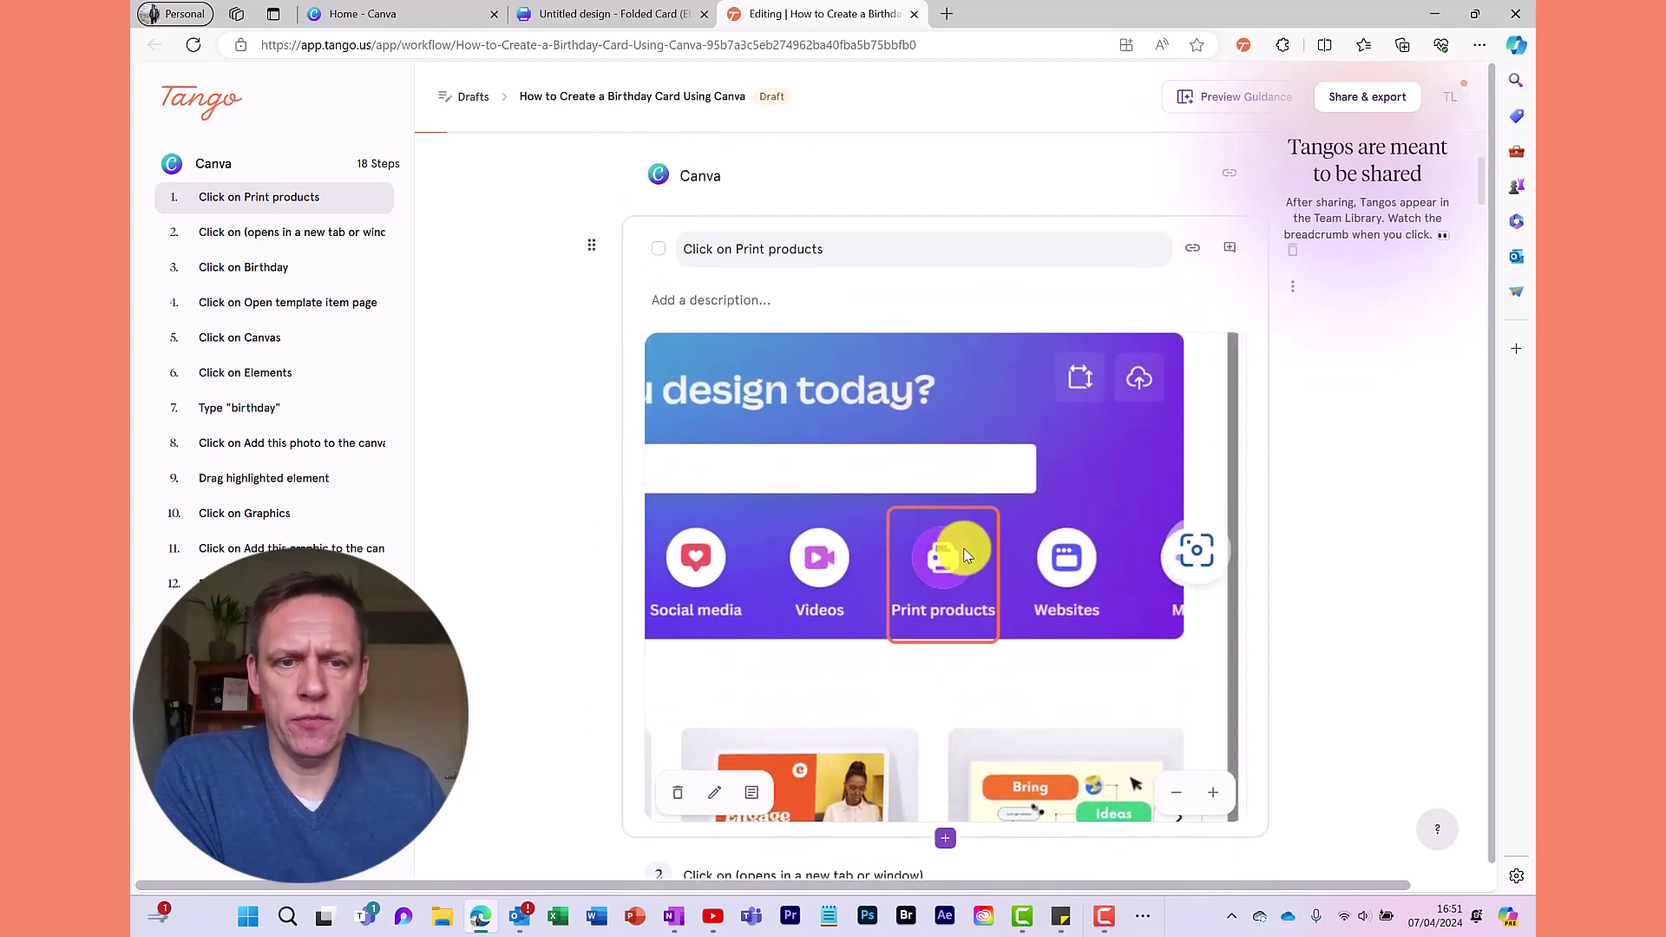
pyautogui.scroll(-1, 963, 538)
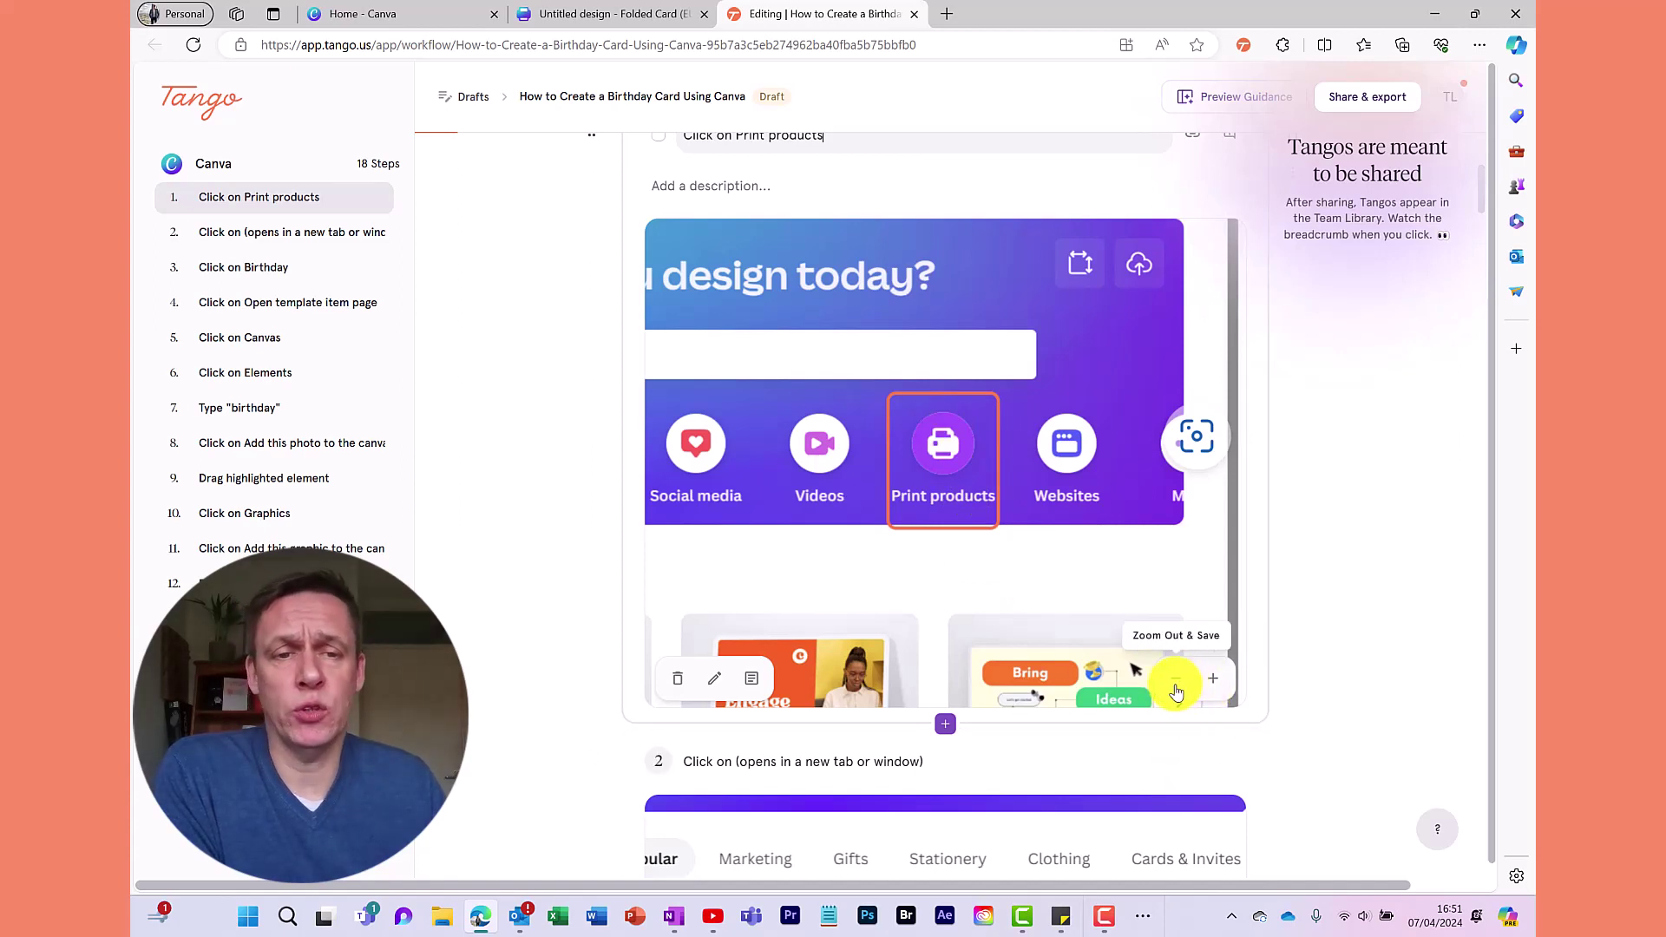
# Zoom step 1's screenshot in, then back out to the full Canva home page
pyautogui.click(1210, 686)
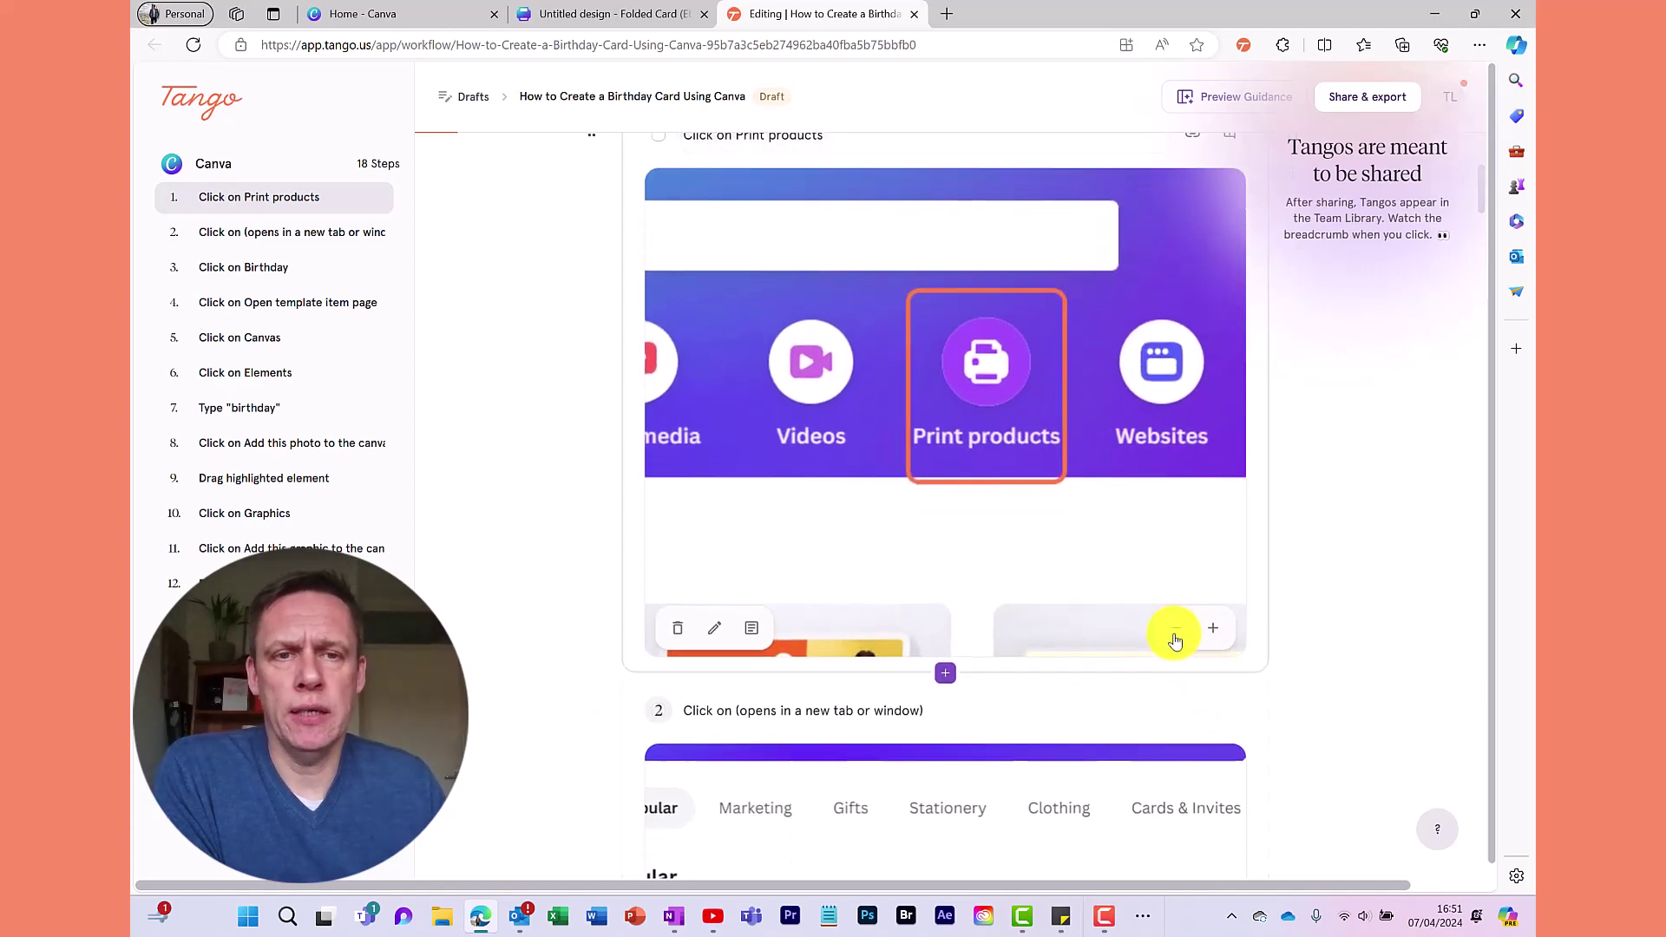
pyautogui.click(1175, 637)
pyautogui.click(1175, 637)
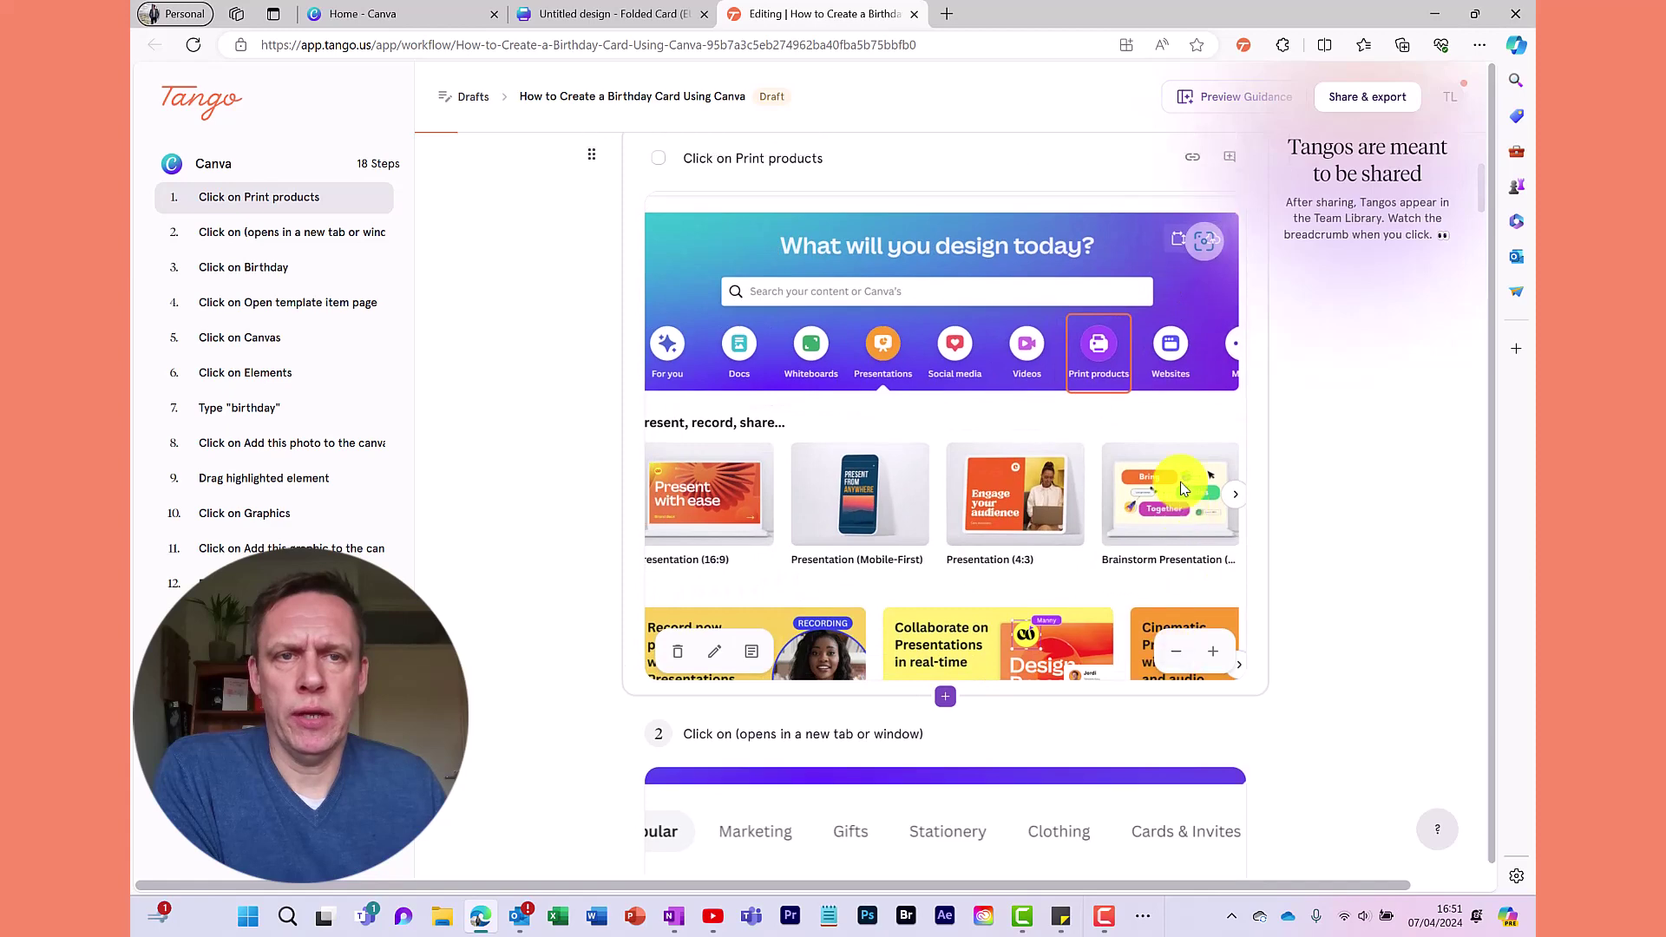
pyautogui.scroll(1, 1187, 538)
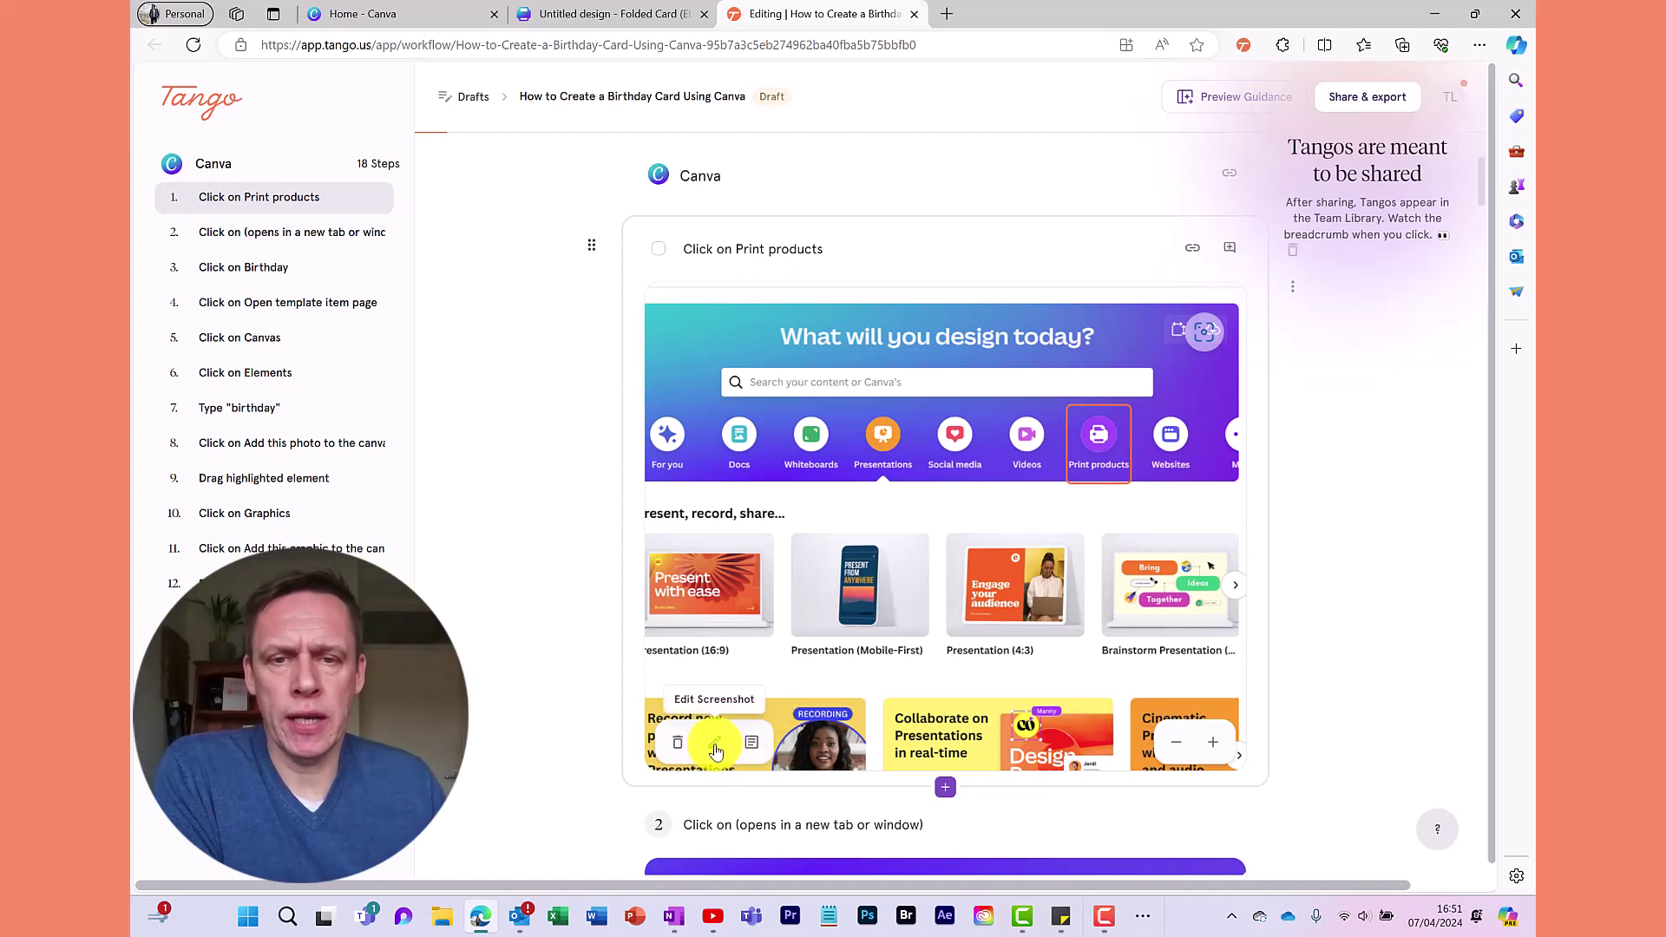
# Blur the 'What will you design today?' heading in step 1's screenshot, skip blurring all steps, and save
pyautogui.click(716, 748)
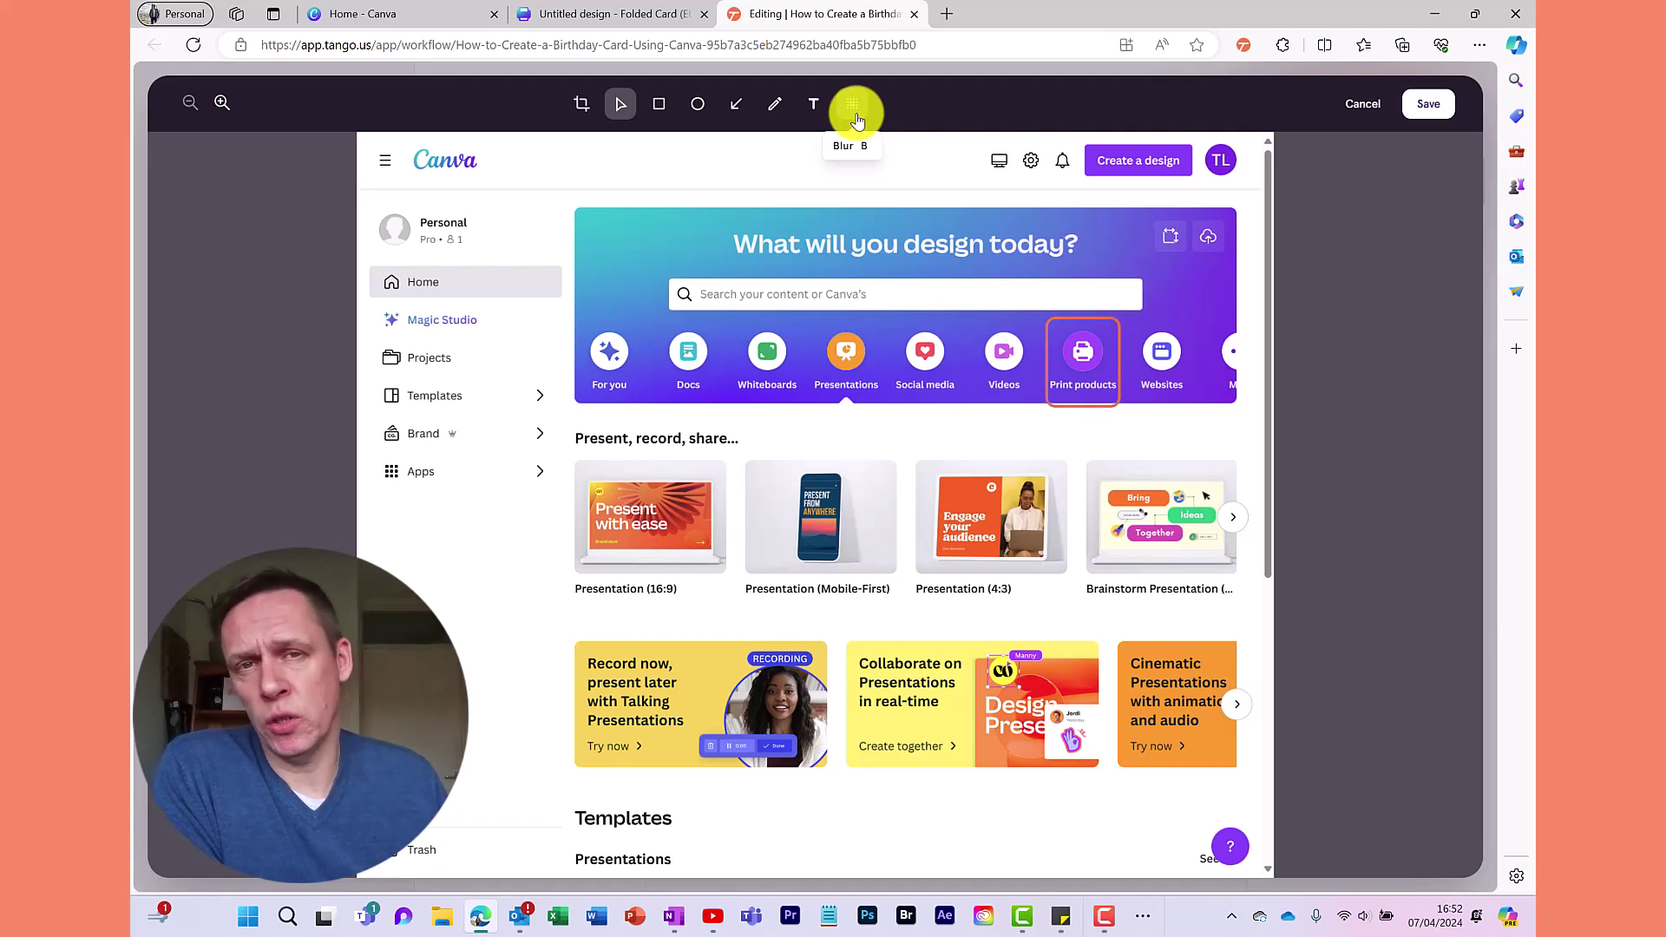
pyautogui.click(856, 111)
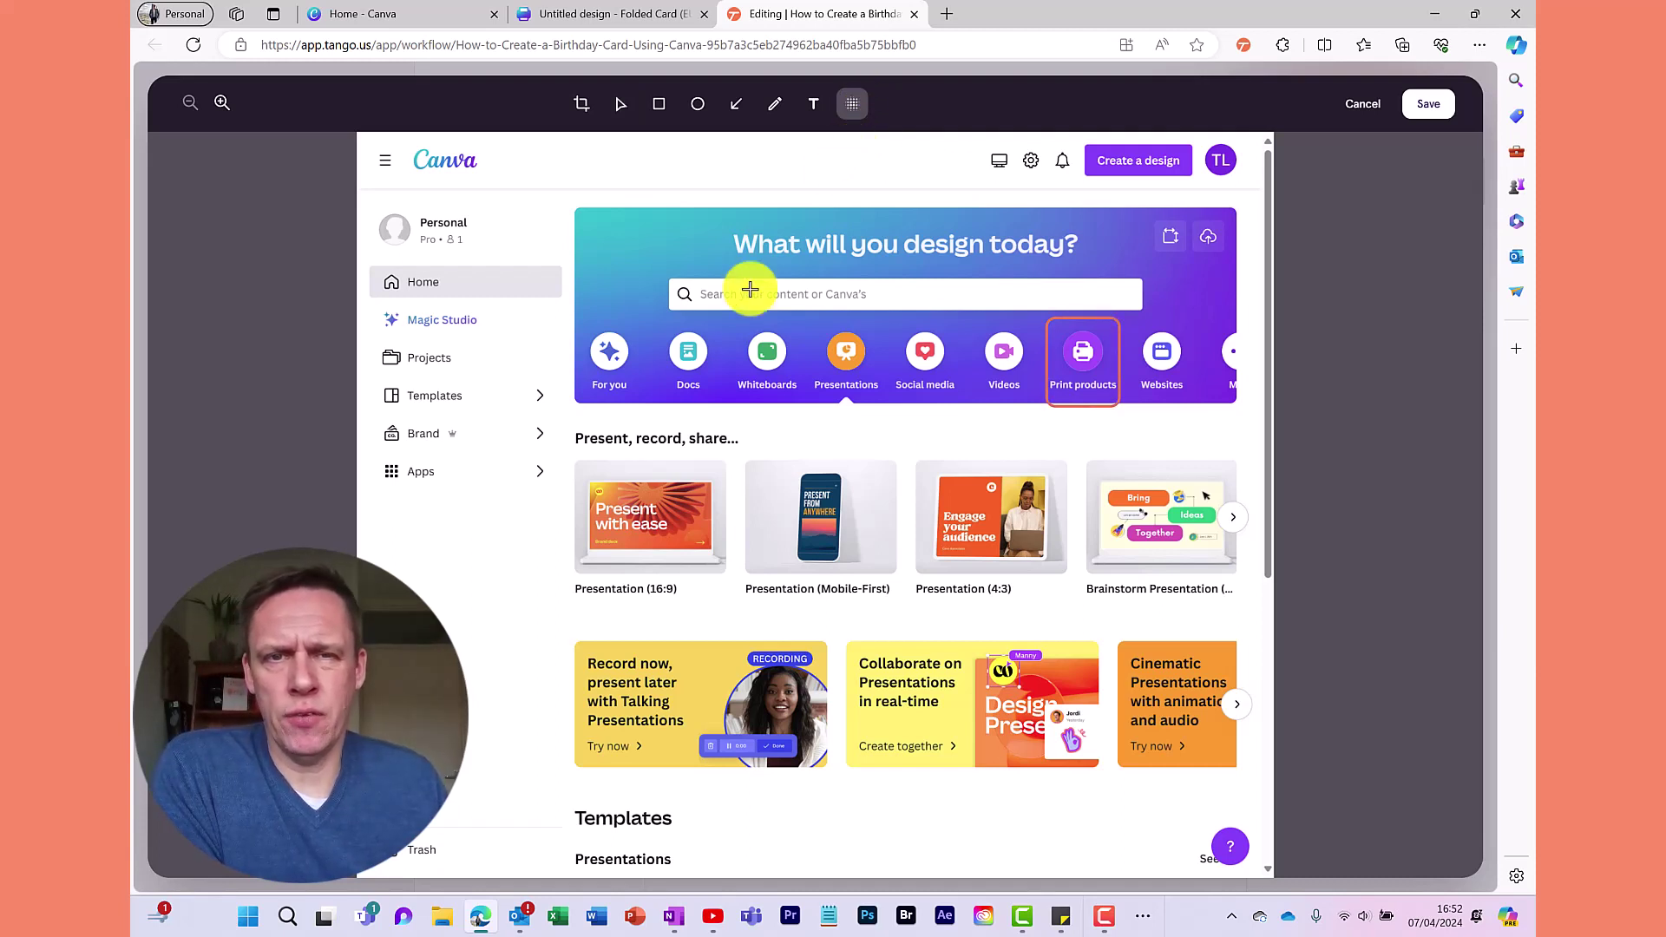
pyautogui.moveTo(721, 218); pyautogui.dragTo(1088, 269)
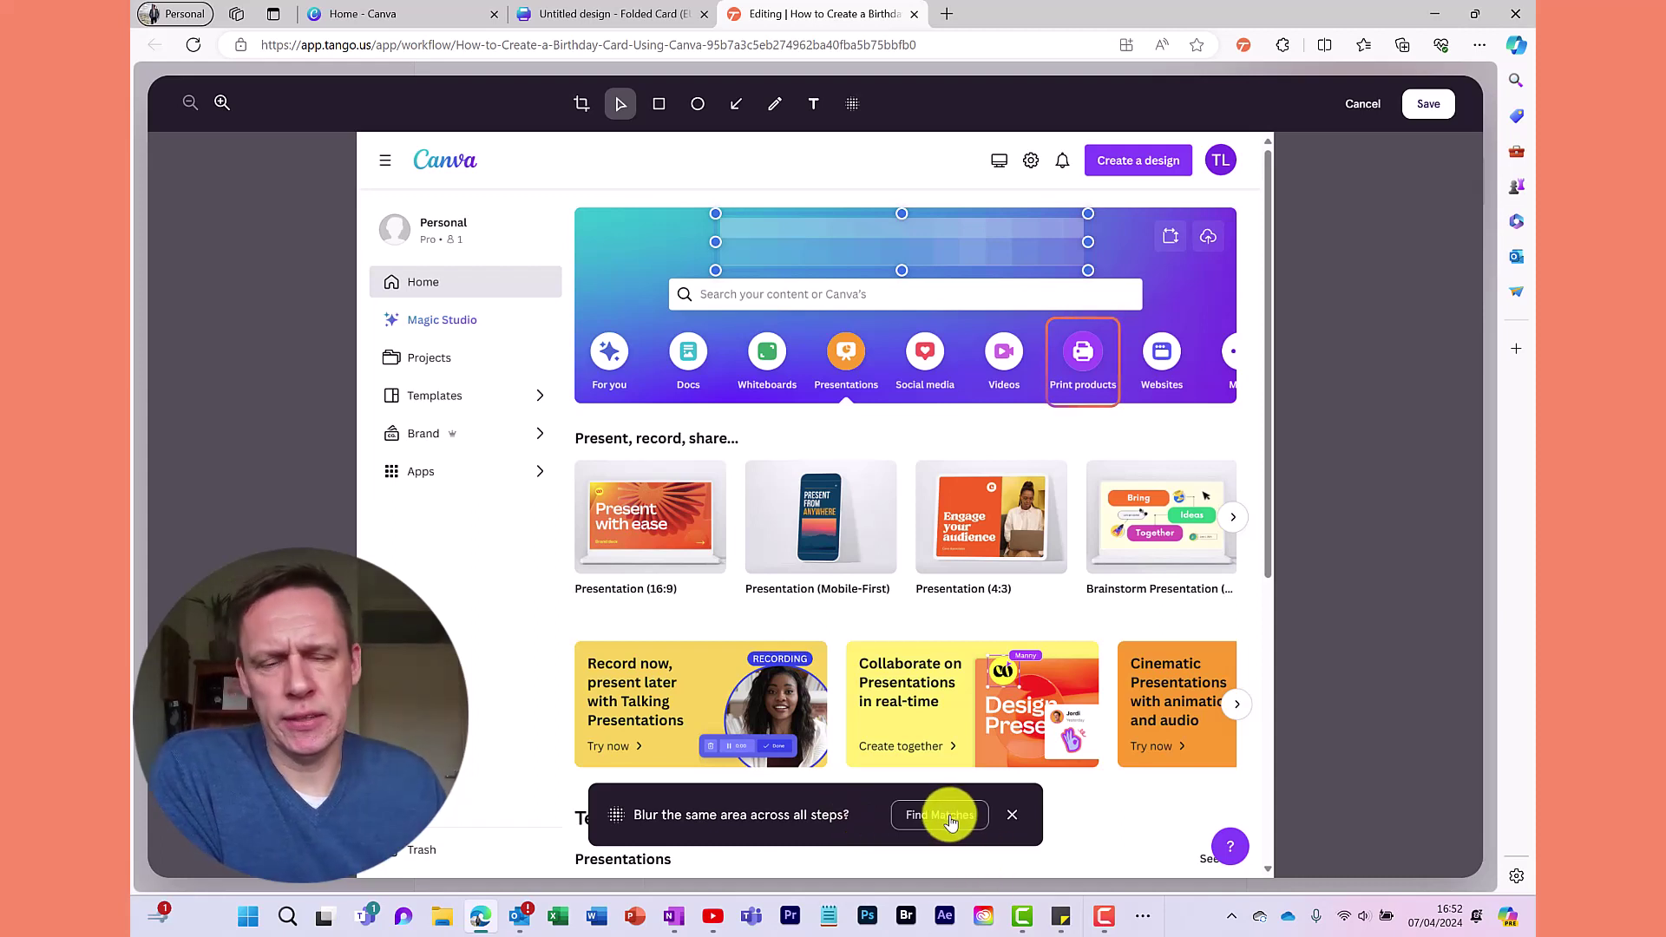
pyautogui.click(1013, 816)
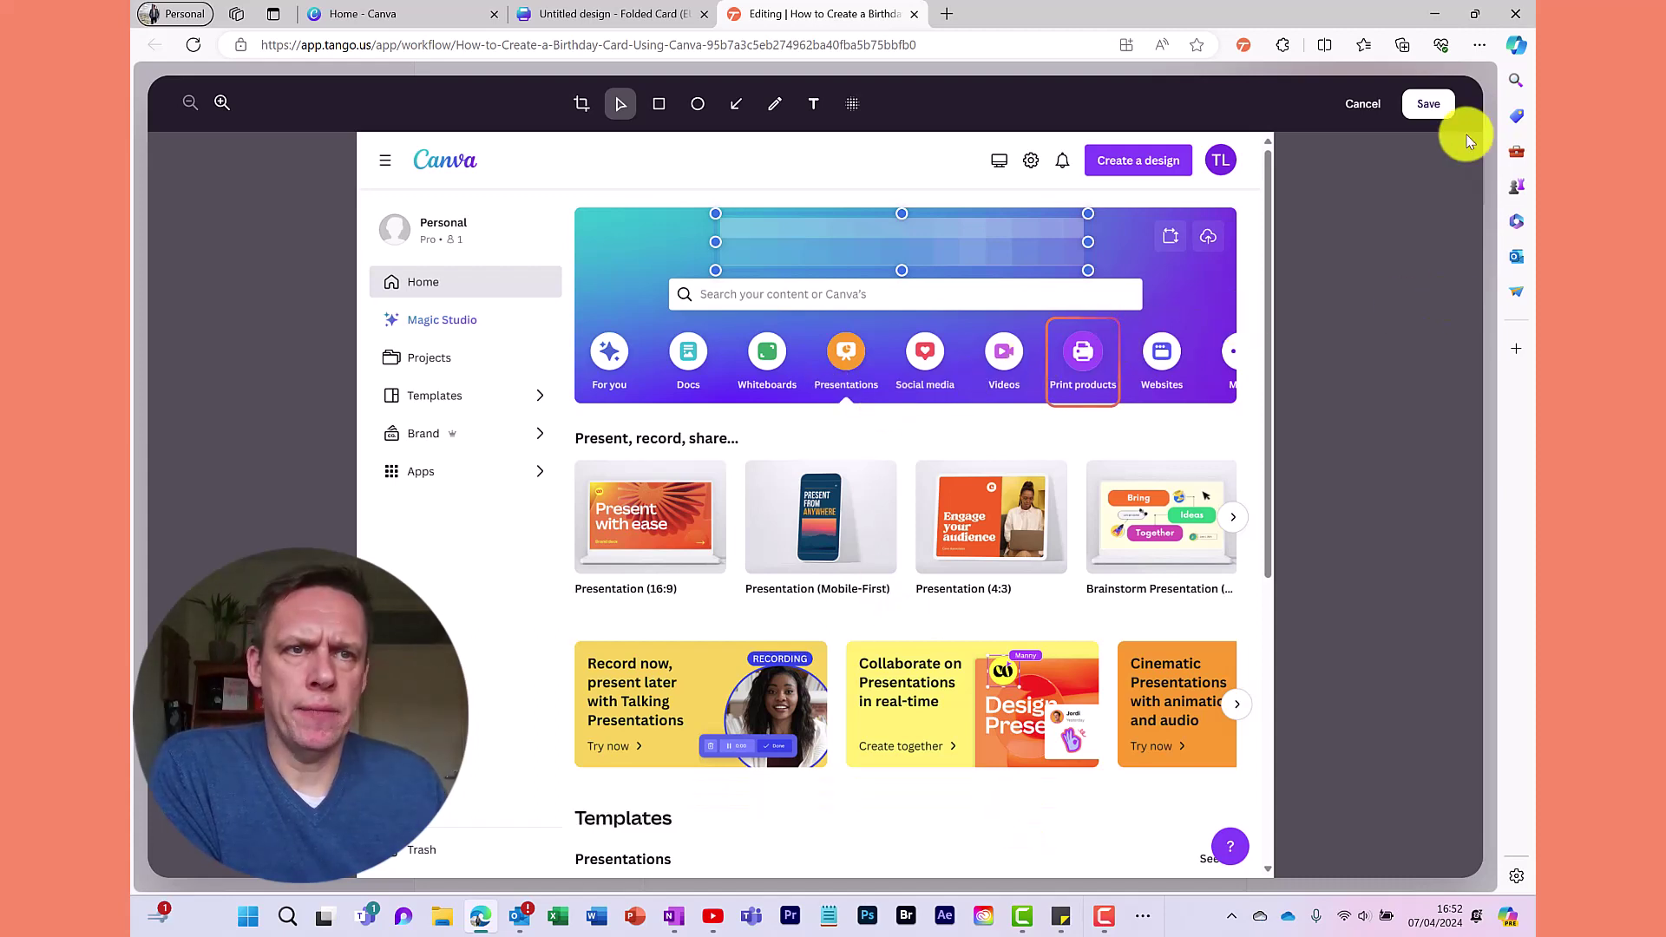
pyautogui.click(1429, 108)
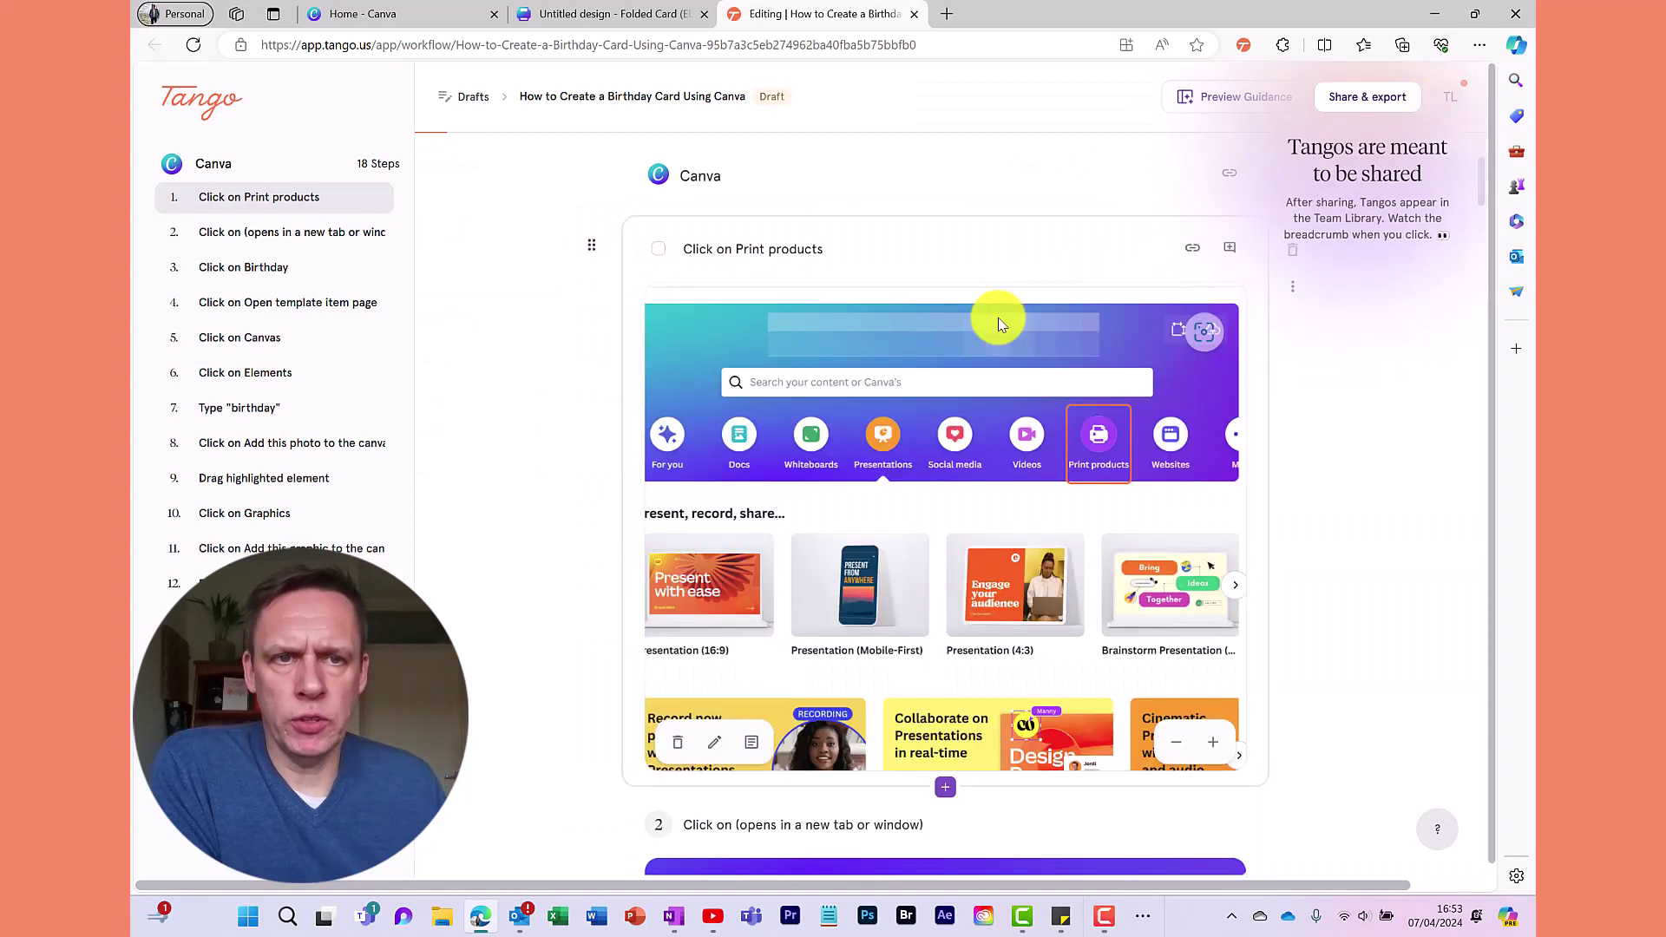
# Insert a new blank step after step 1 of the guide
pyautogui.scroll(-4, 997, 322)
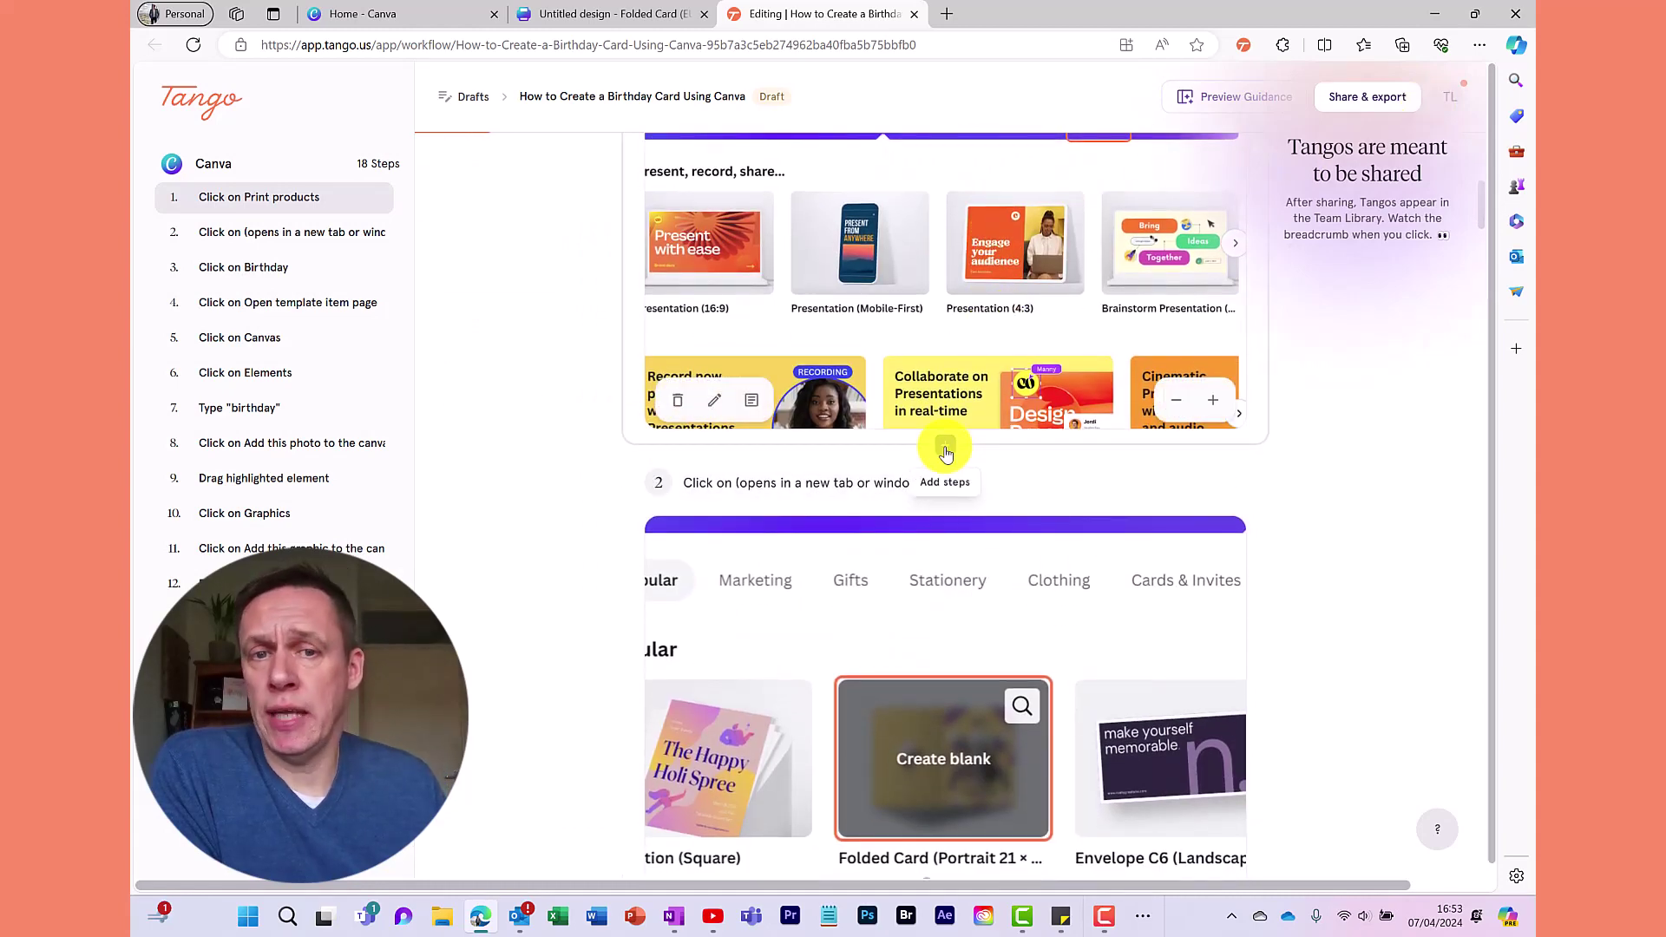
pyautogui.click(944, 450)
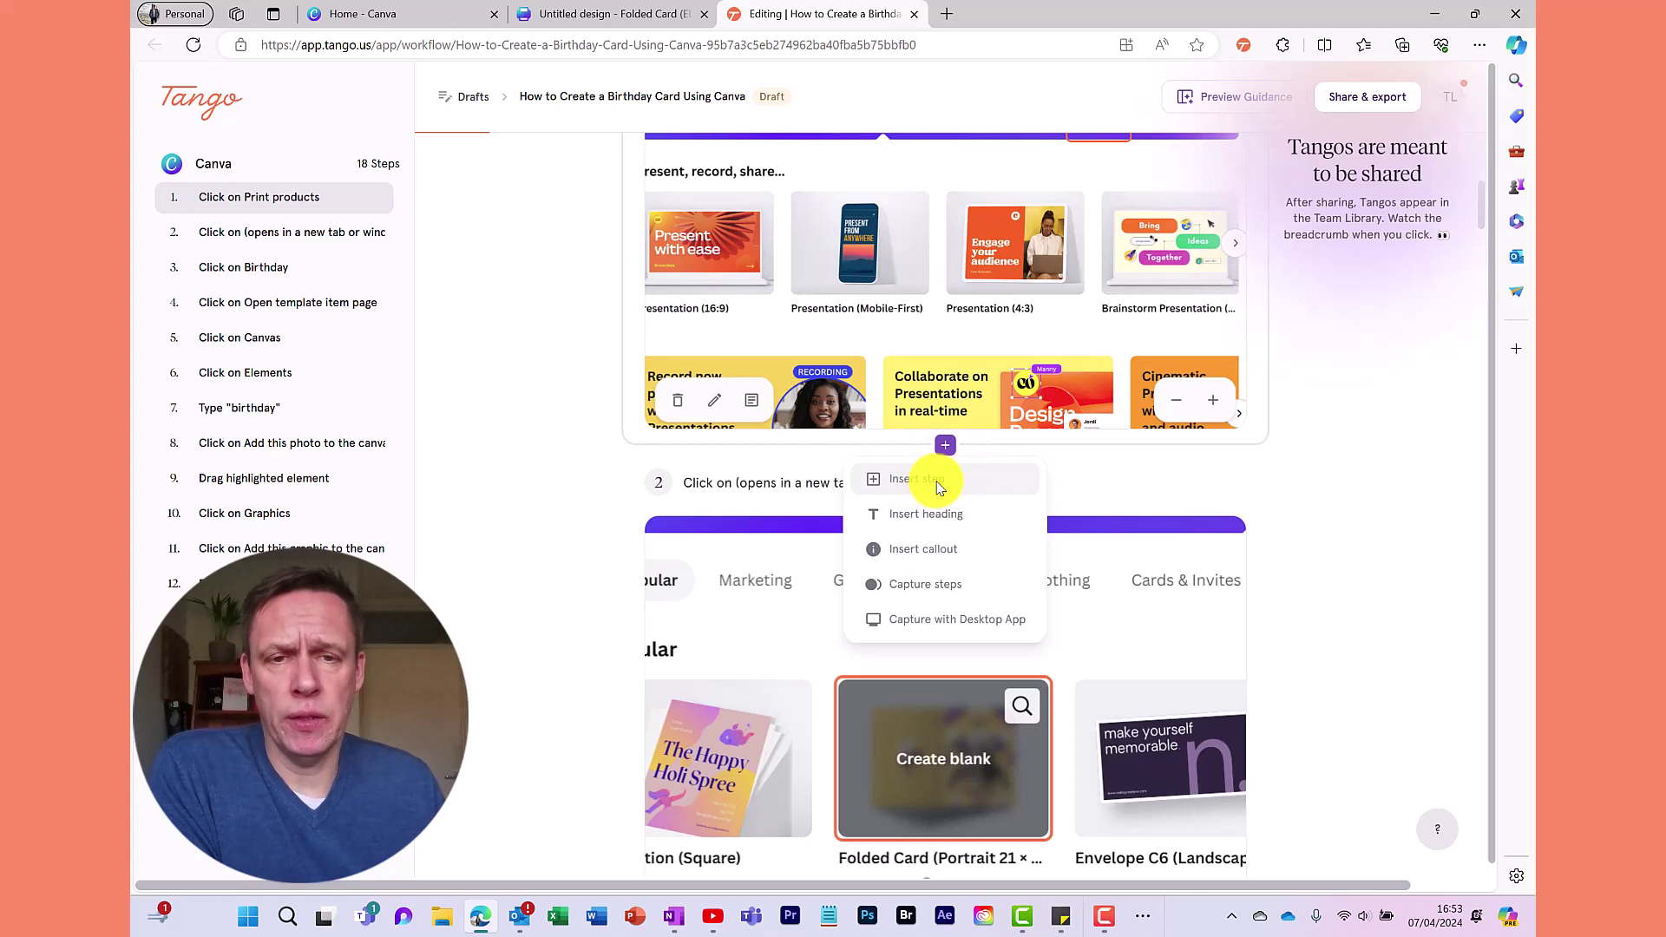
pyautogui.click(937, 484)
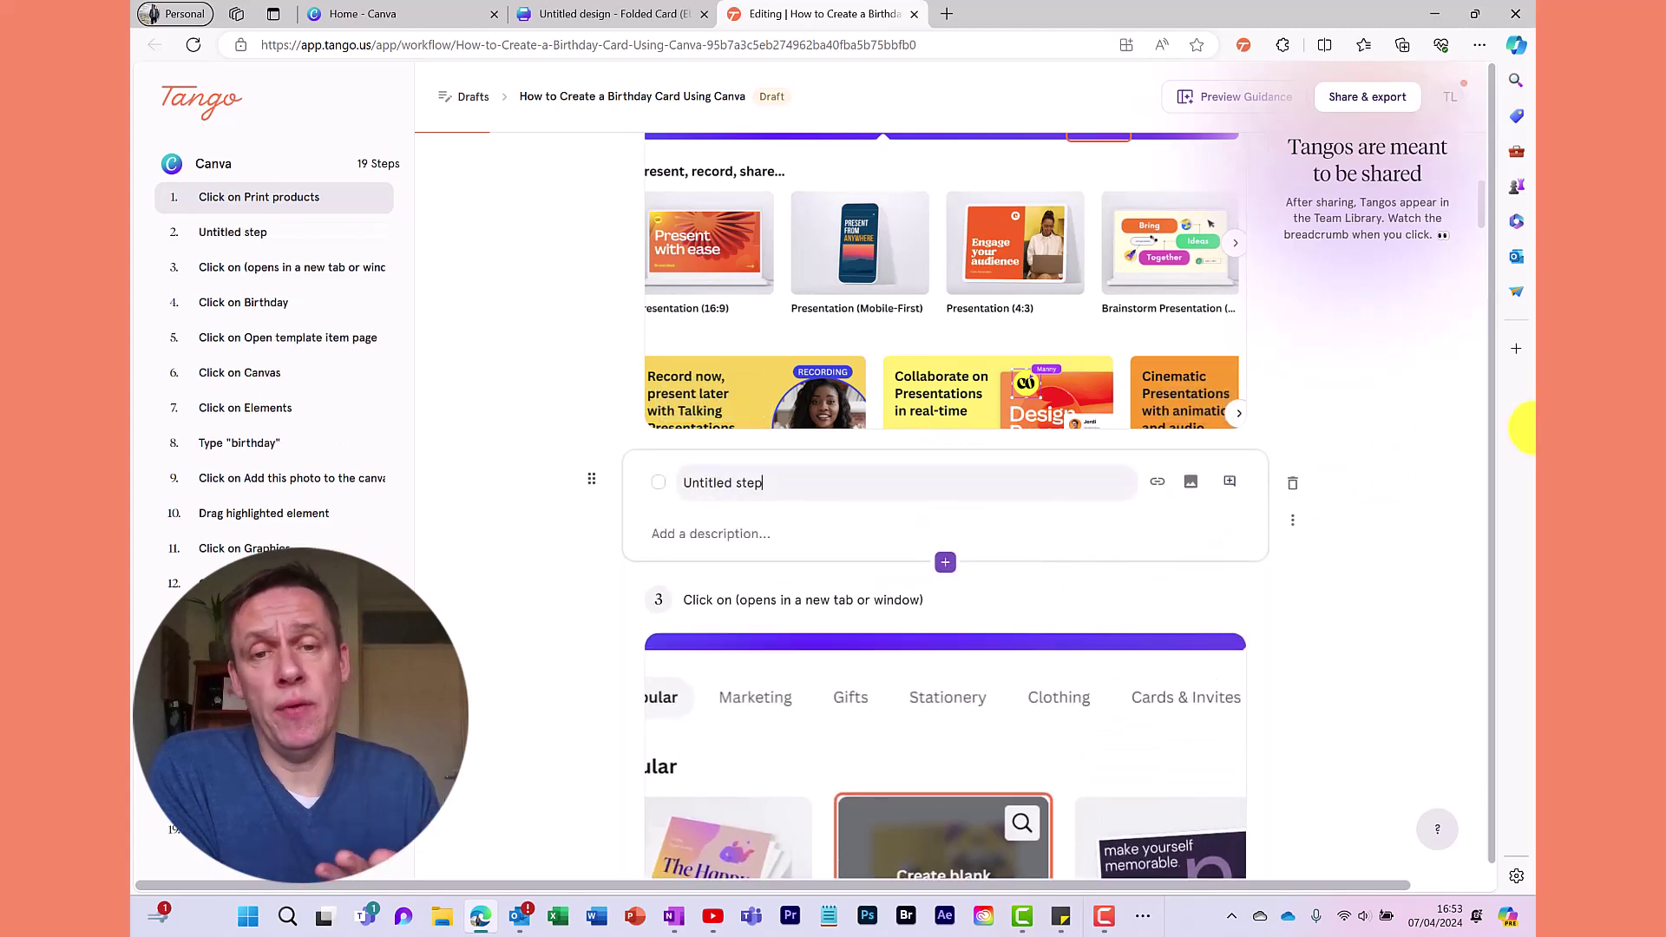
# Delete the untitled step and reopen the add-content choices after step 1
pyautogui.moveTo(780, 483); pyautogui.dragTo(650, 488)
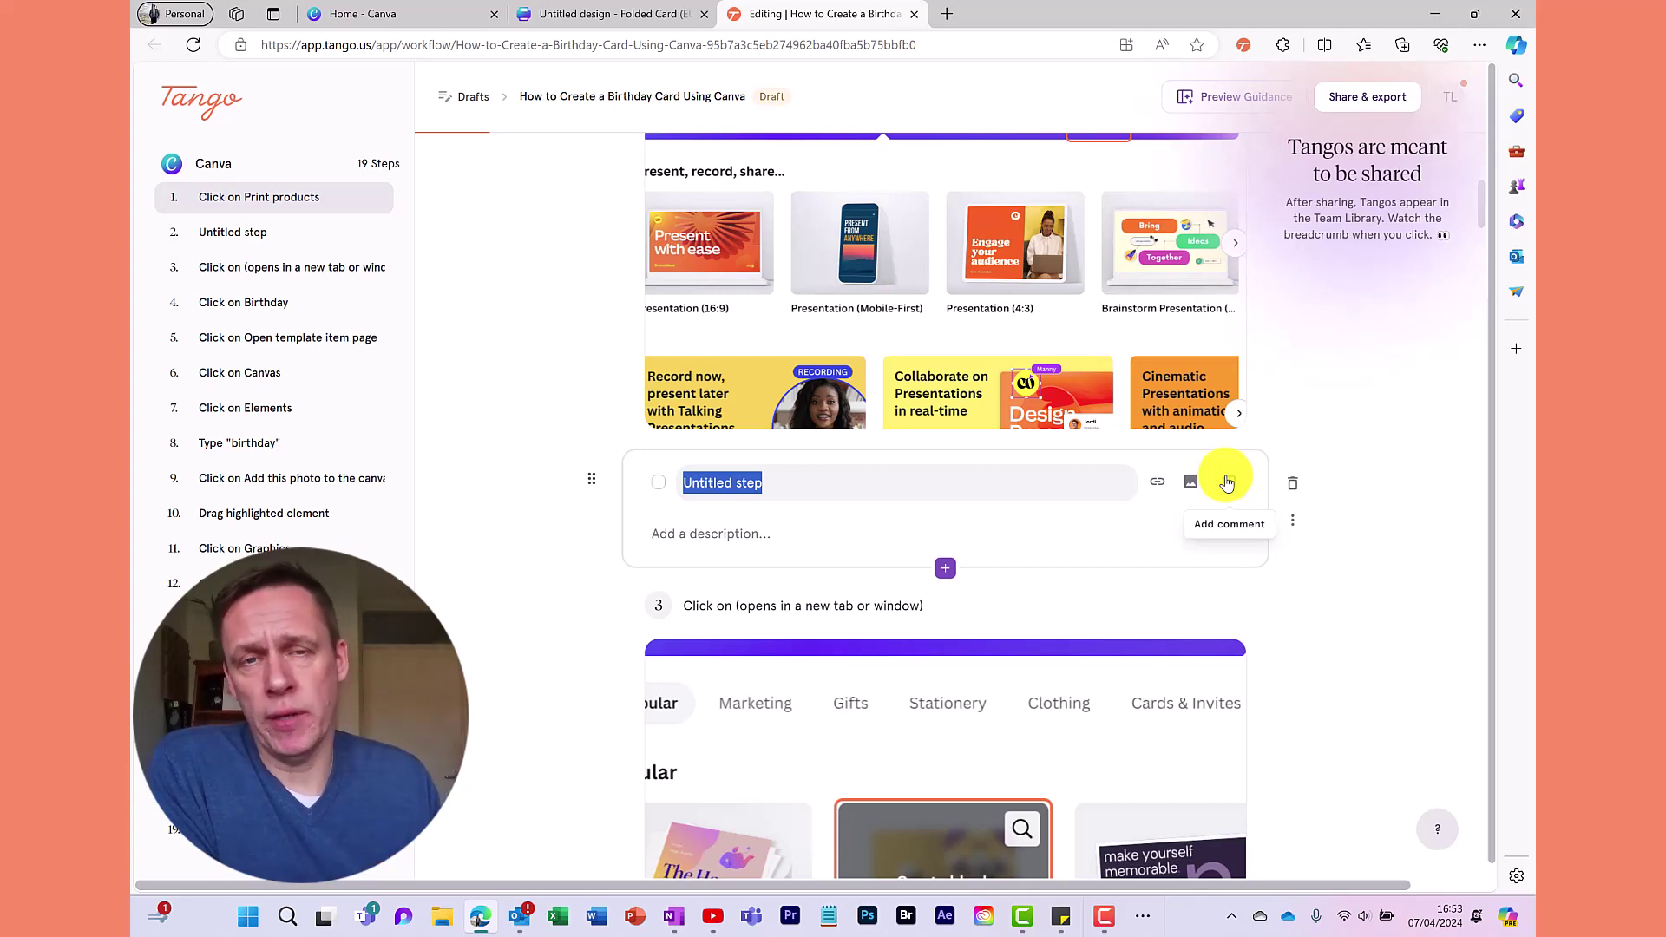
pyautogui.click(1290, 485)
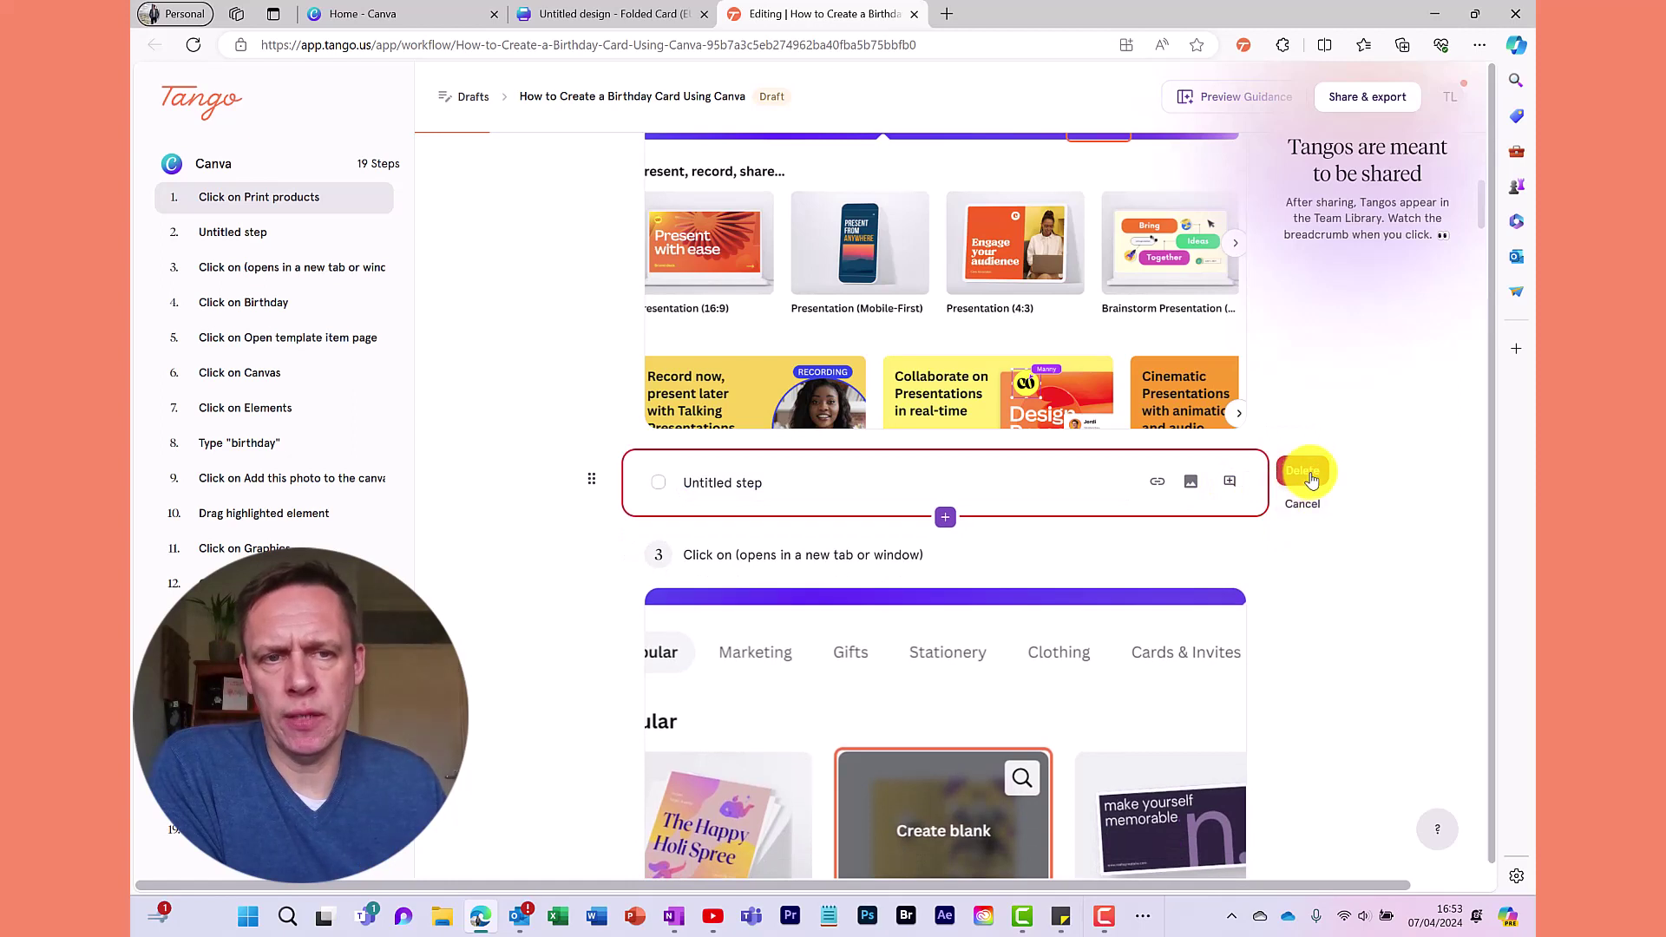
pyautogui.click(1310, 479)
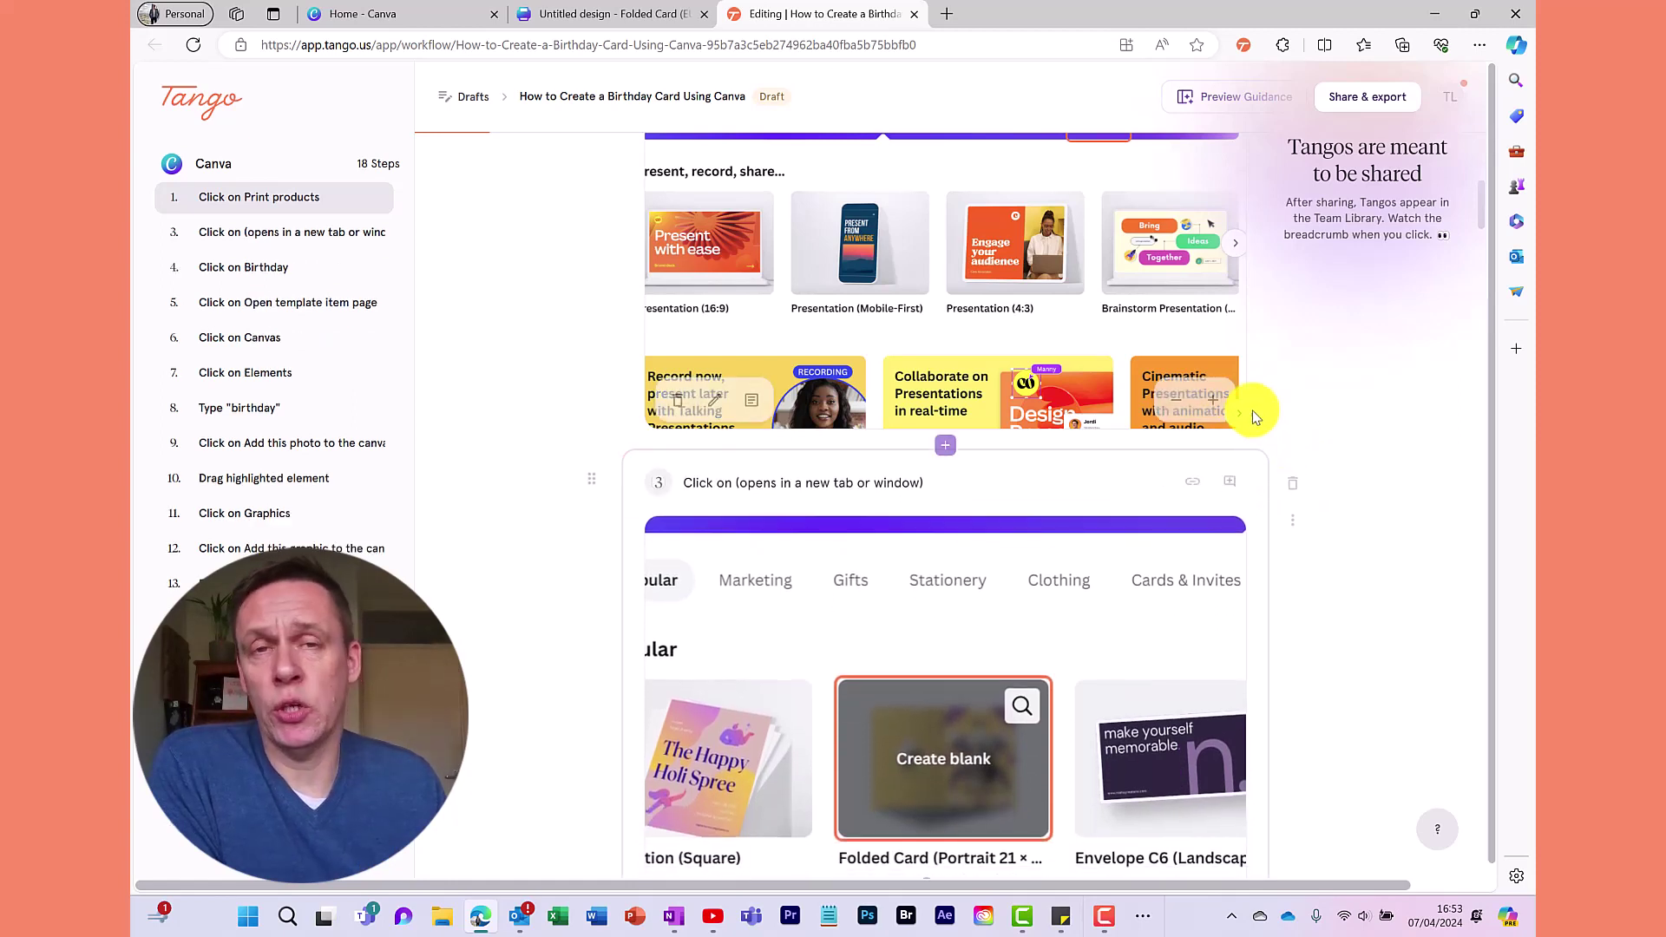
pyautogui.click(946, 449)
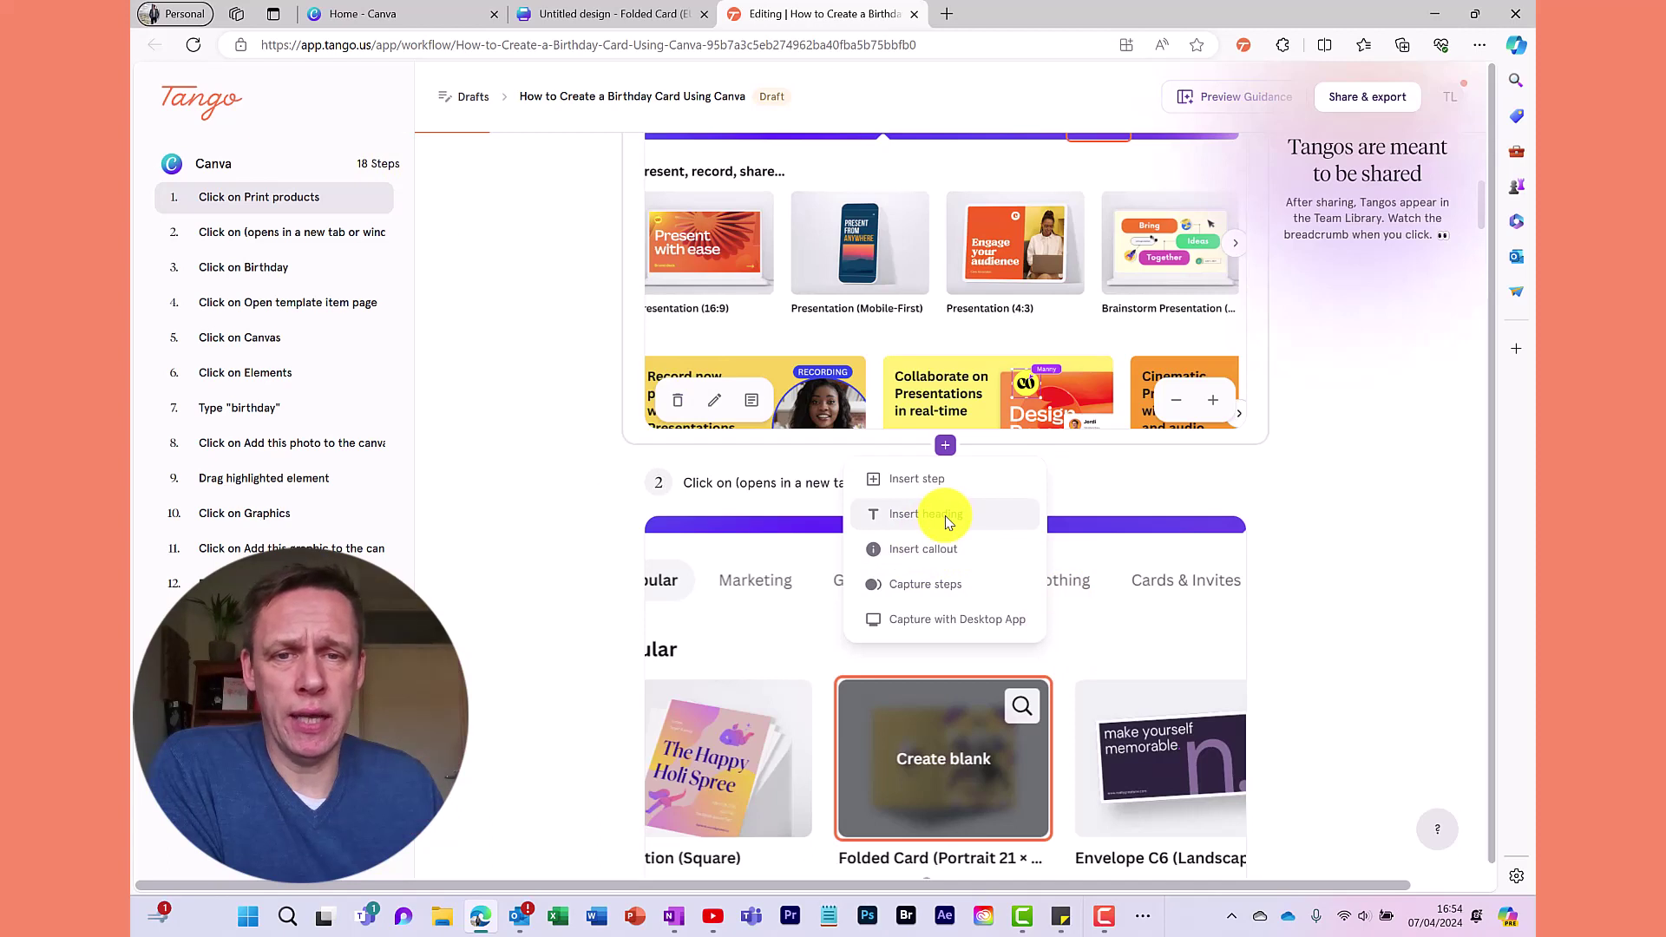
pyautogui.click(947, 518)
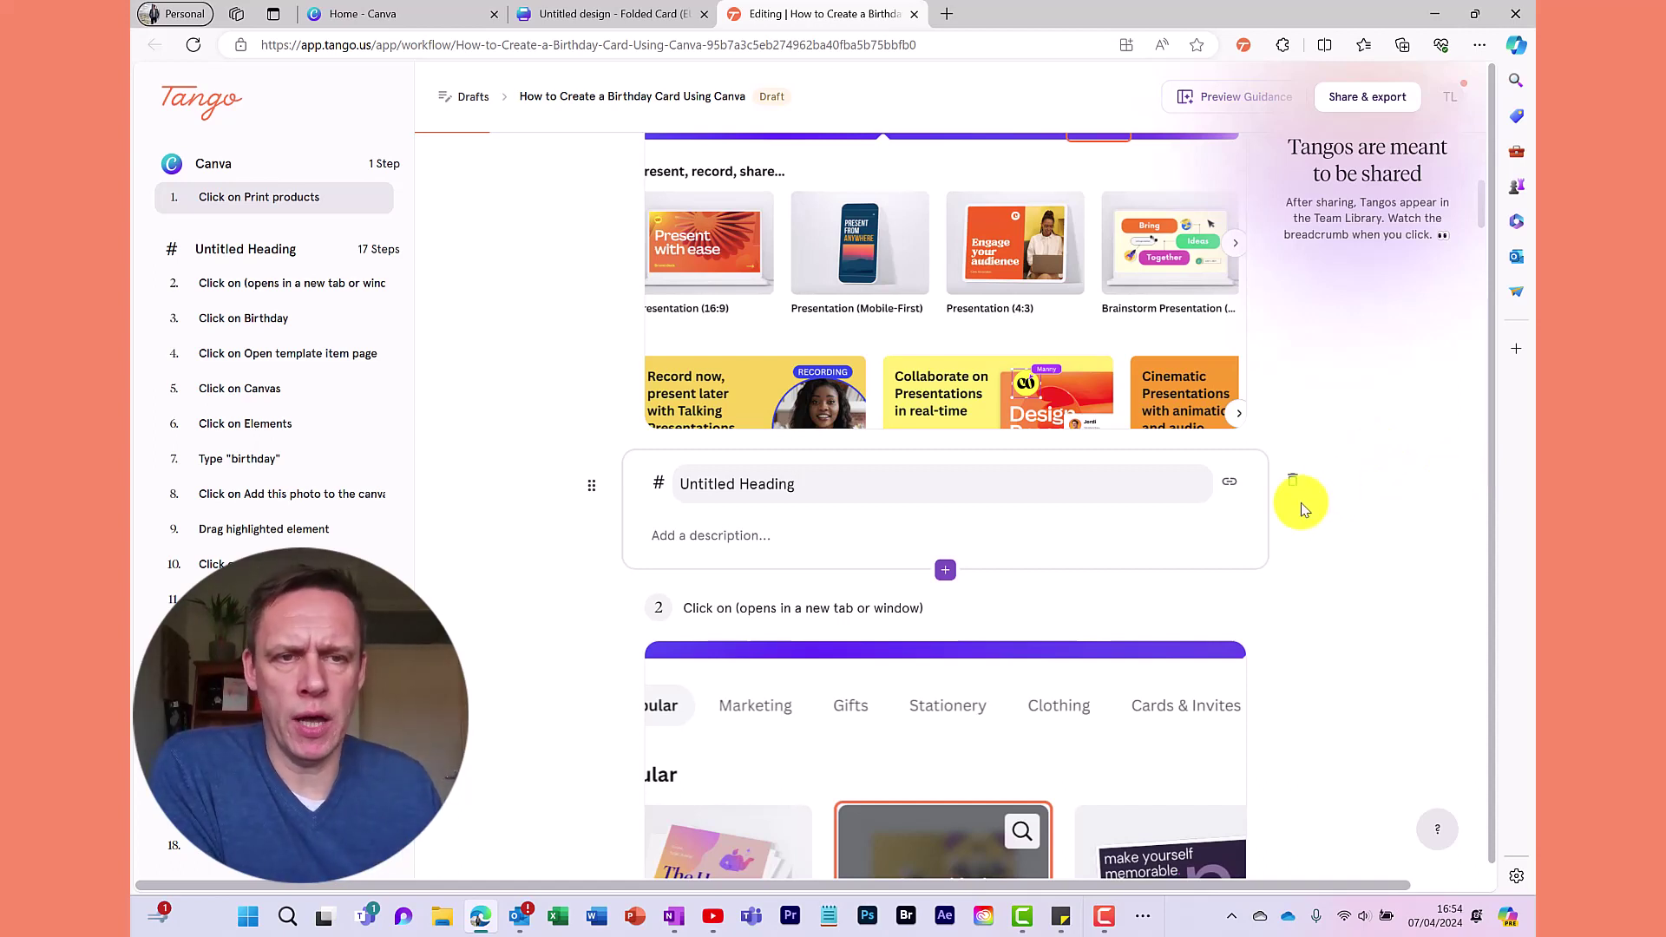
pyautogui.click(1292, 480)
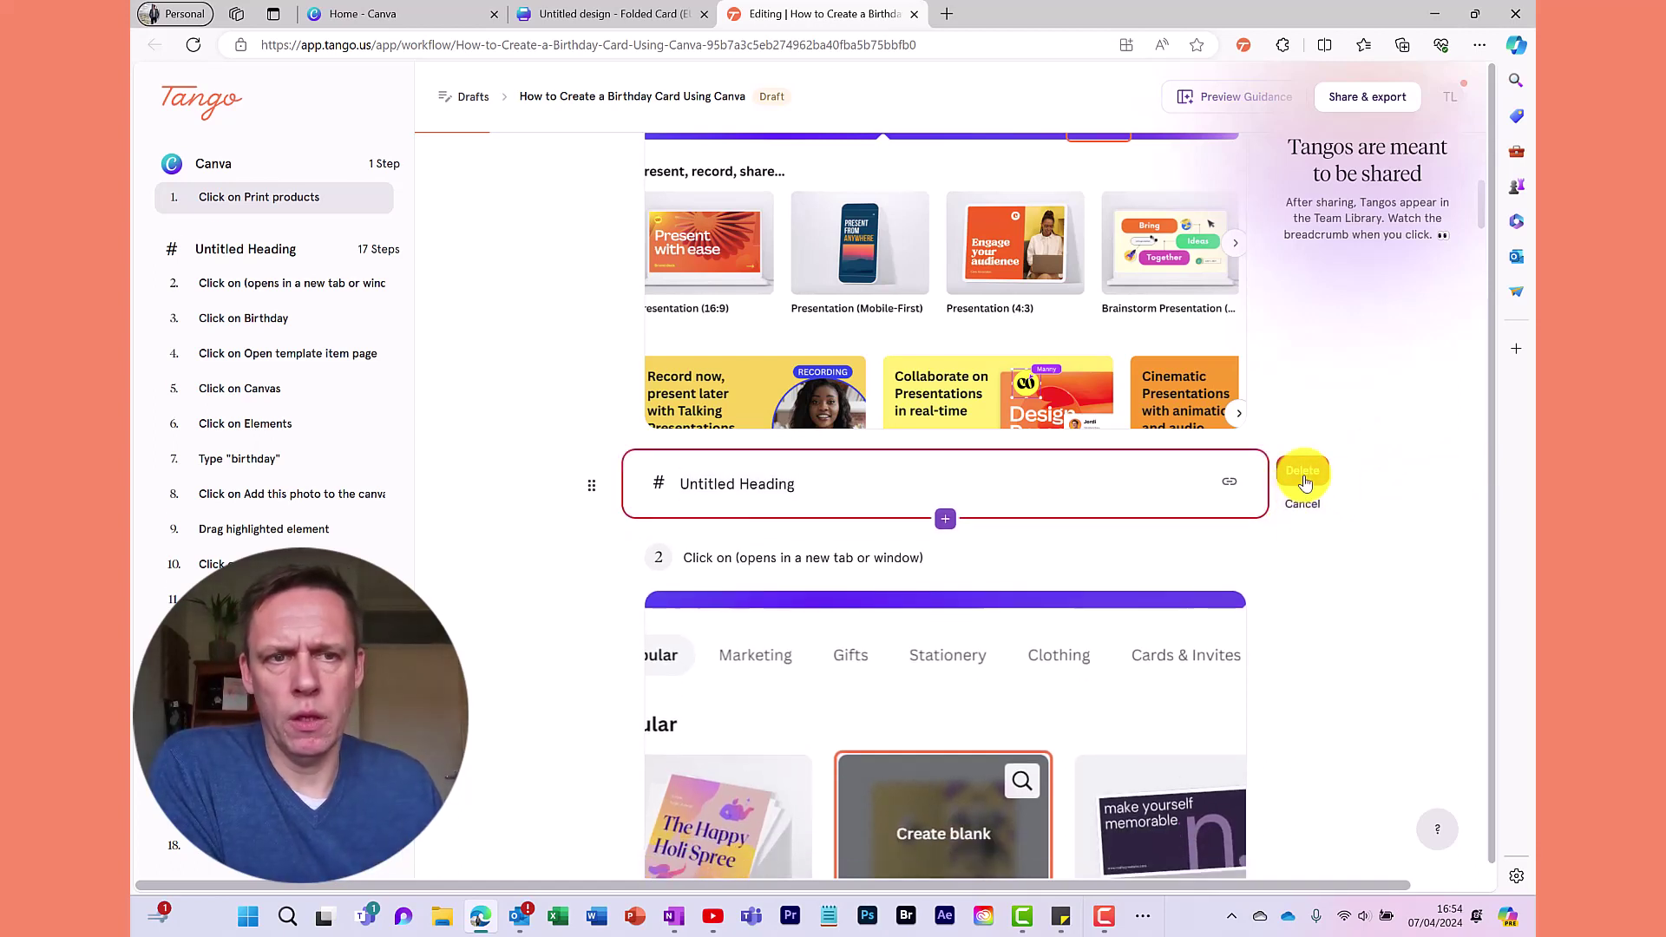
pyautogui.click(1304, 477)
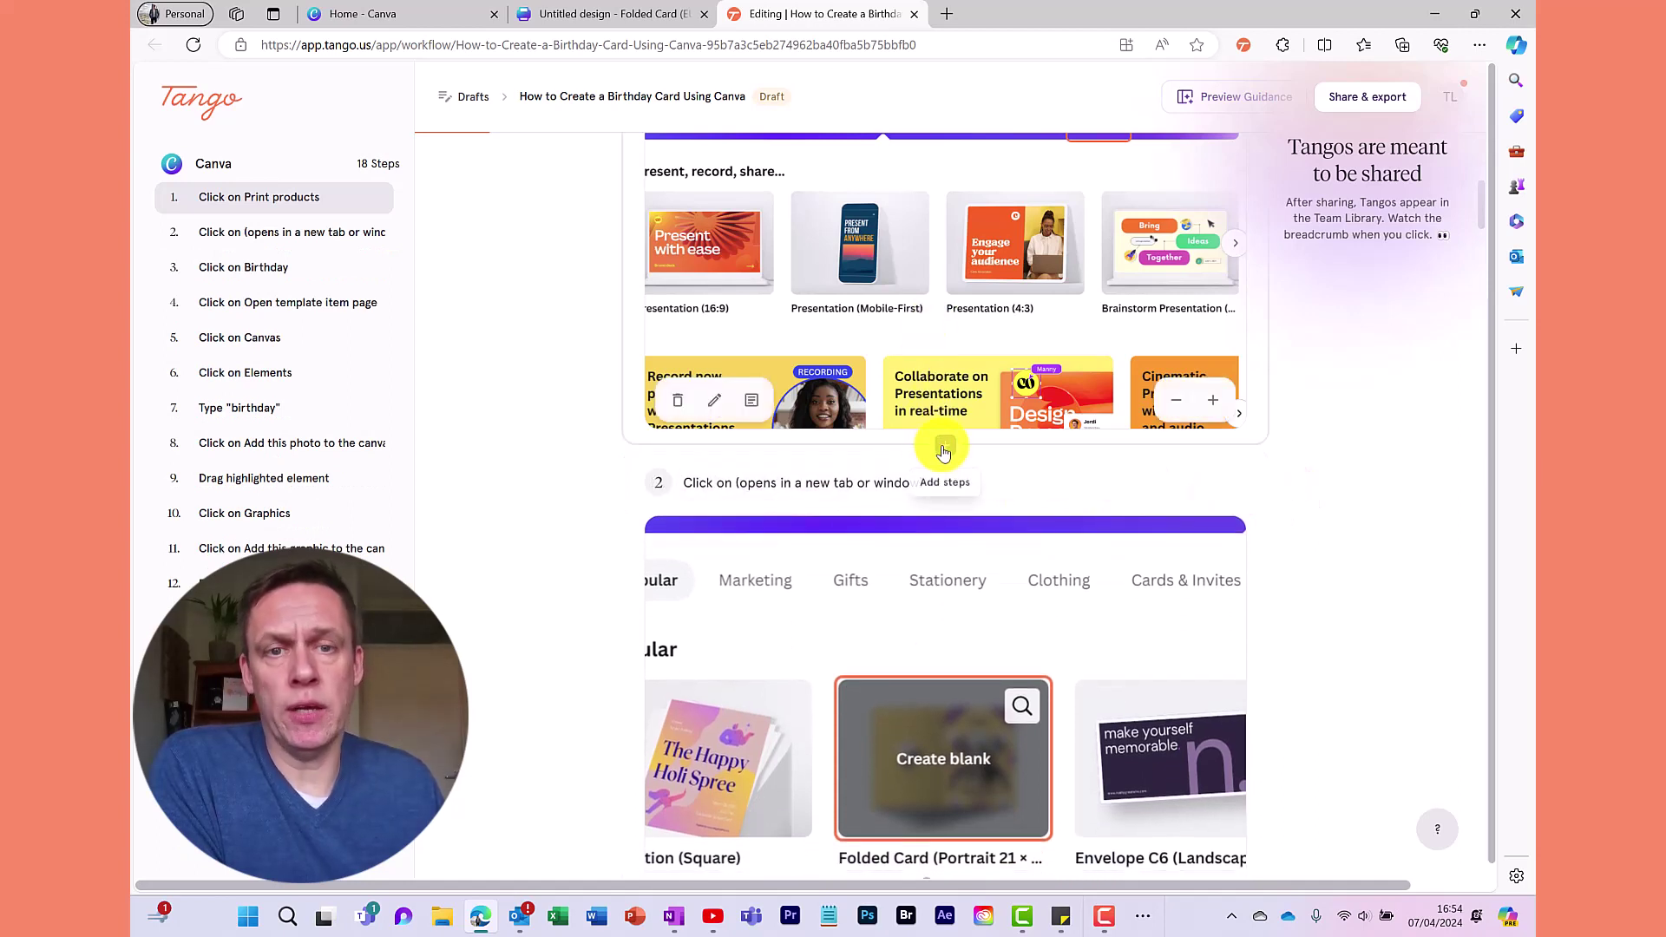
pyautogui.click(944, 450)
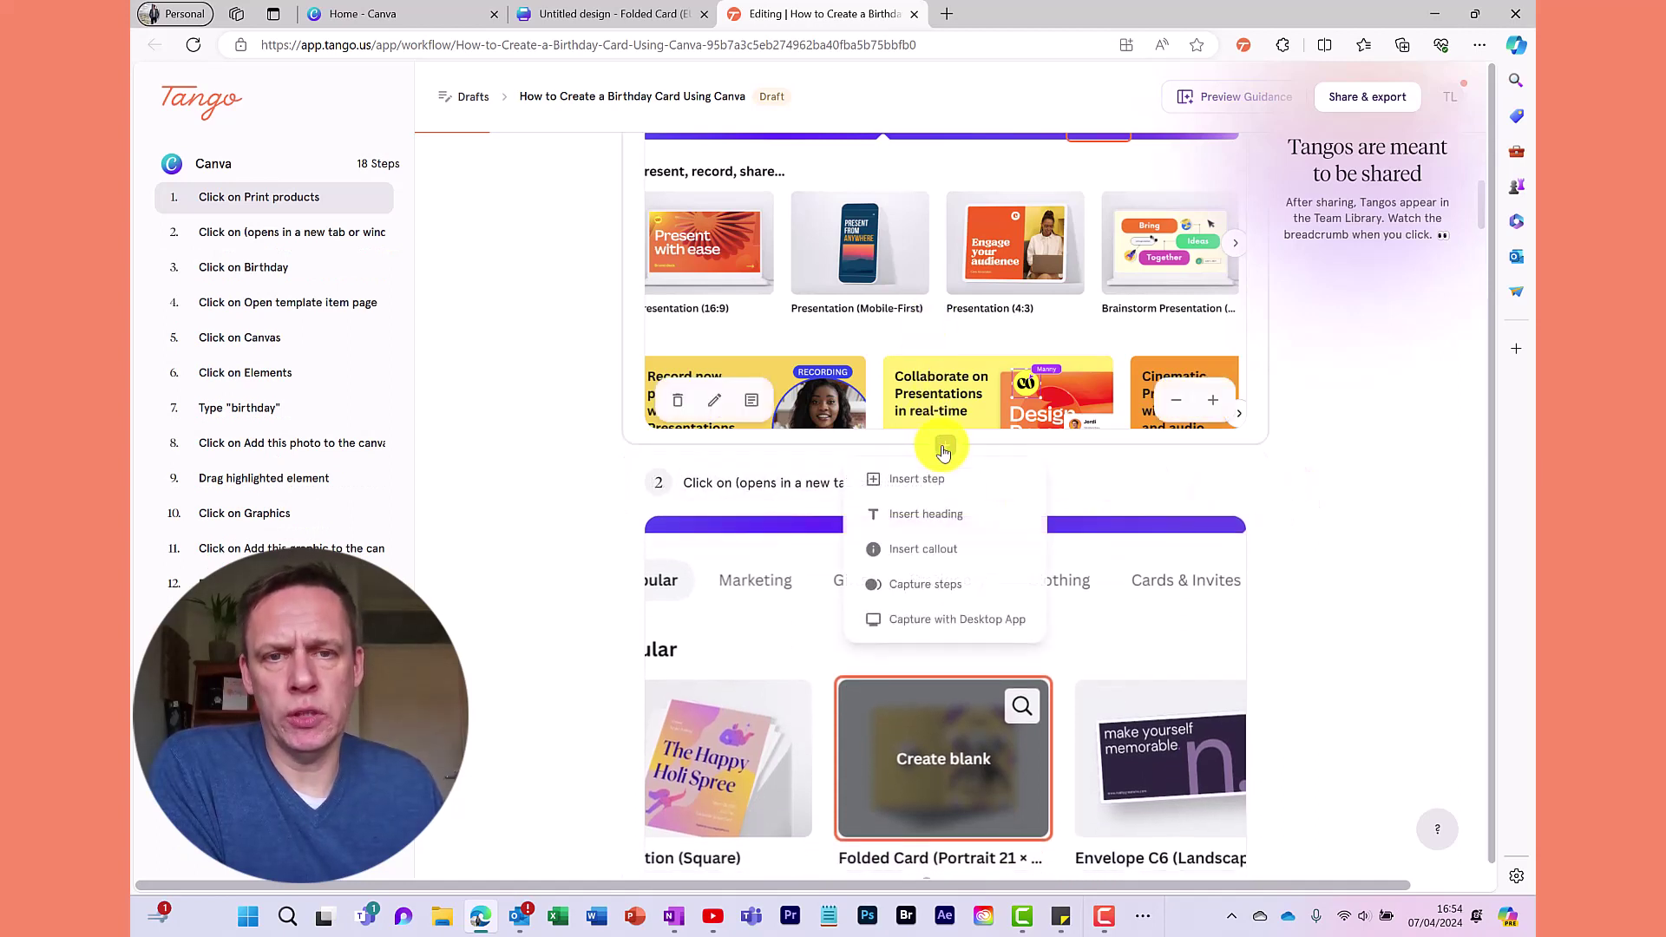
pyautogui.click(913, 559)
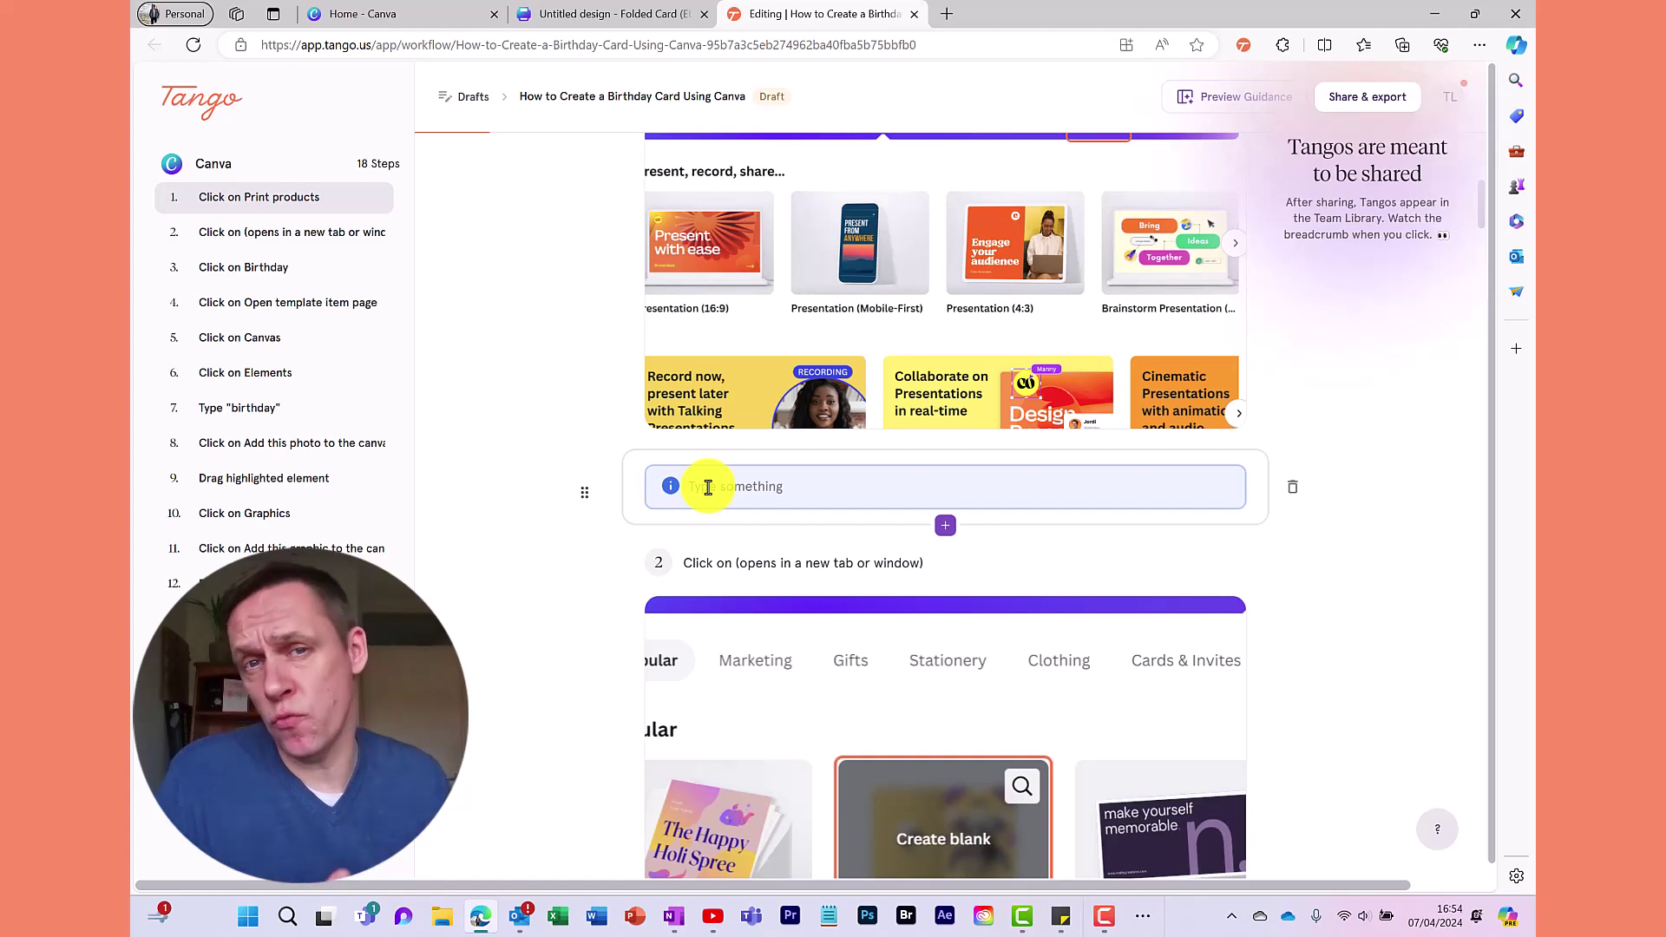
pyautogui.click(707, 487)
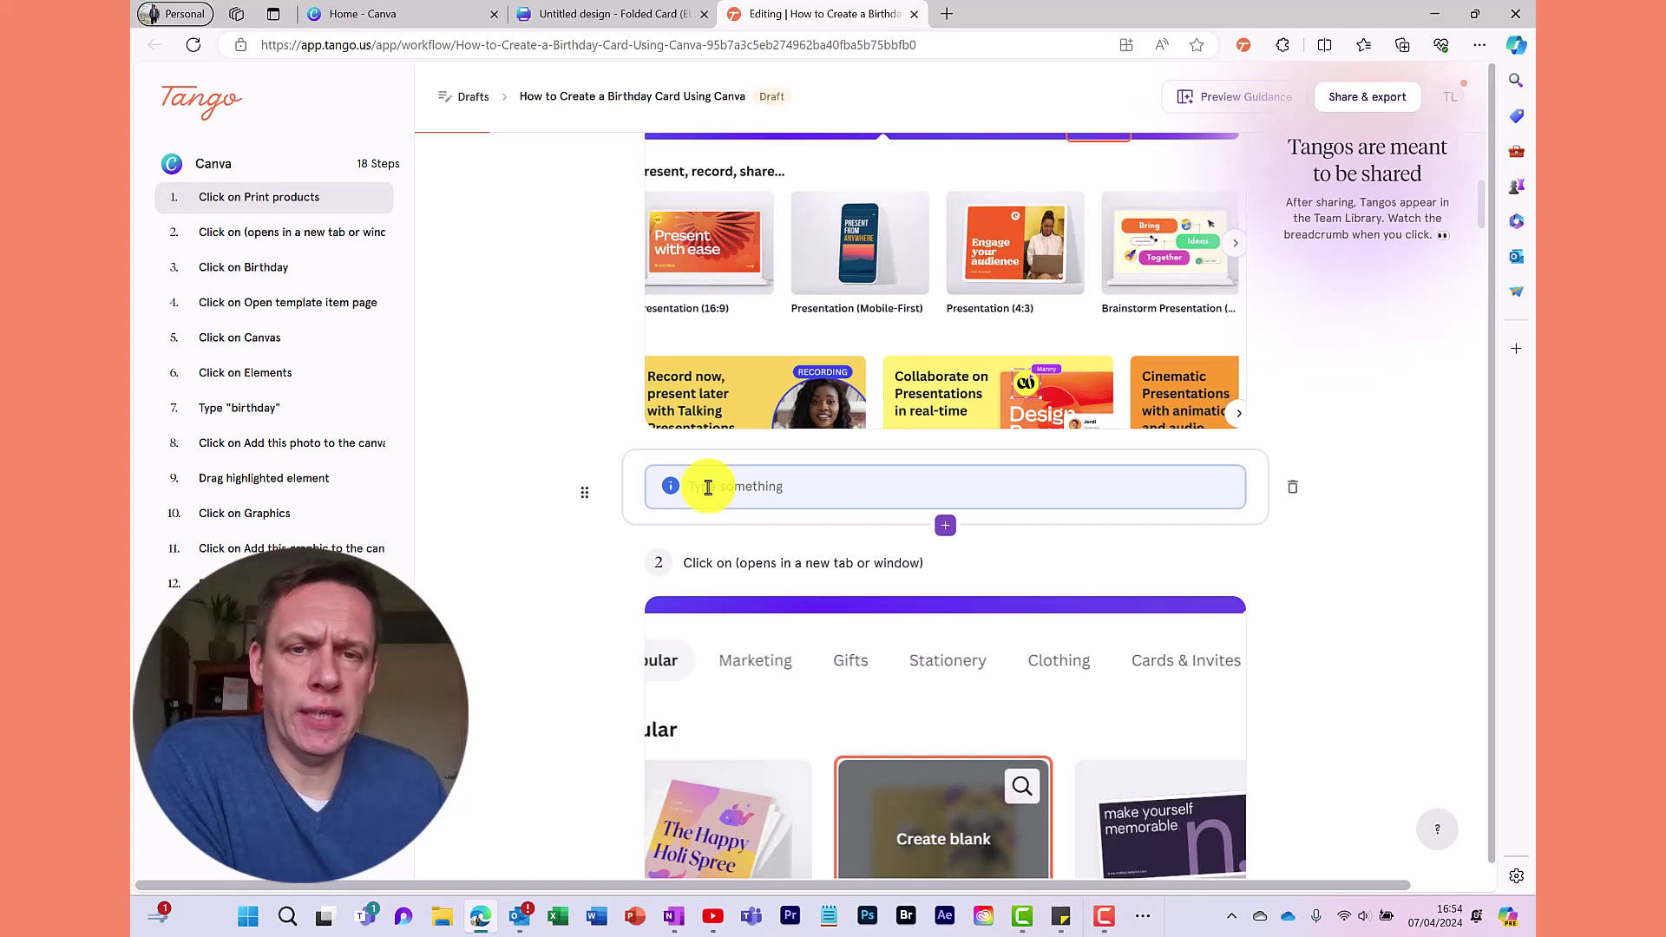
pyautogui.click(1291, 488)
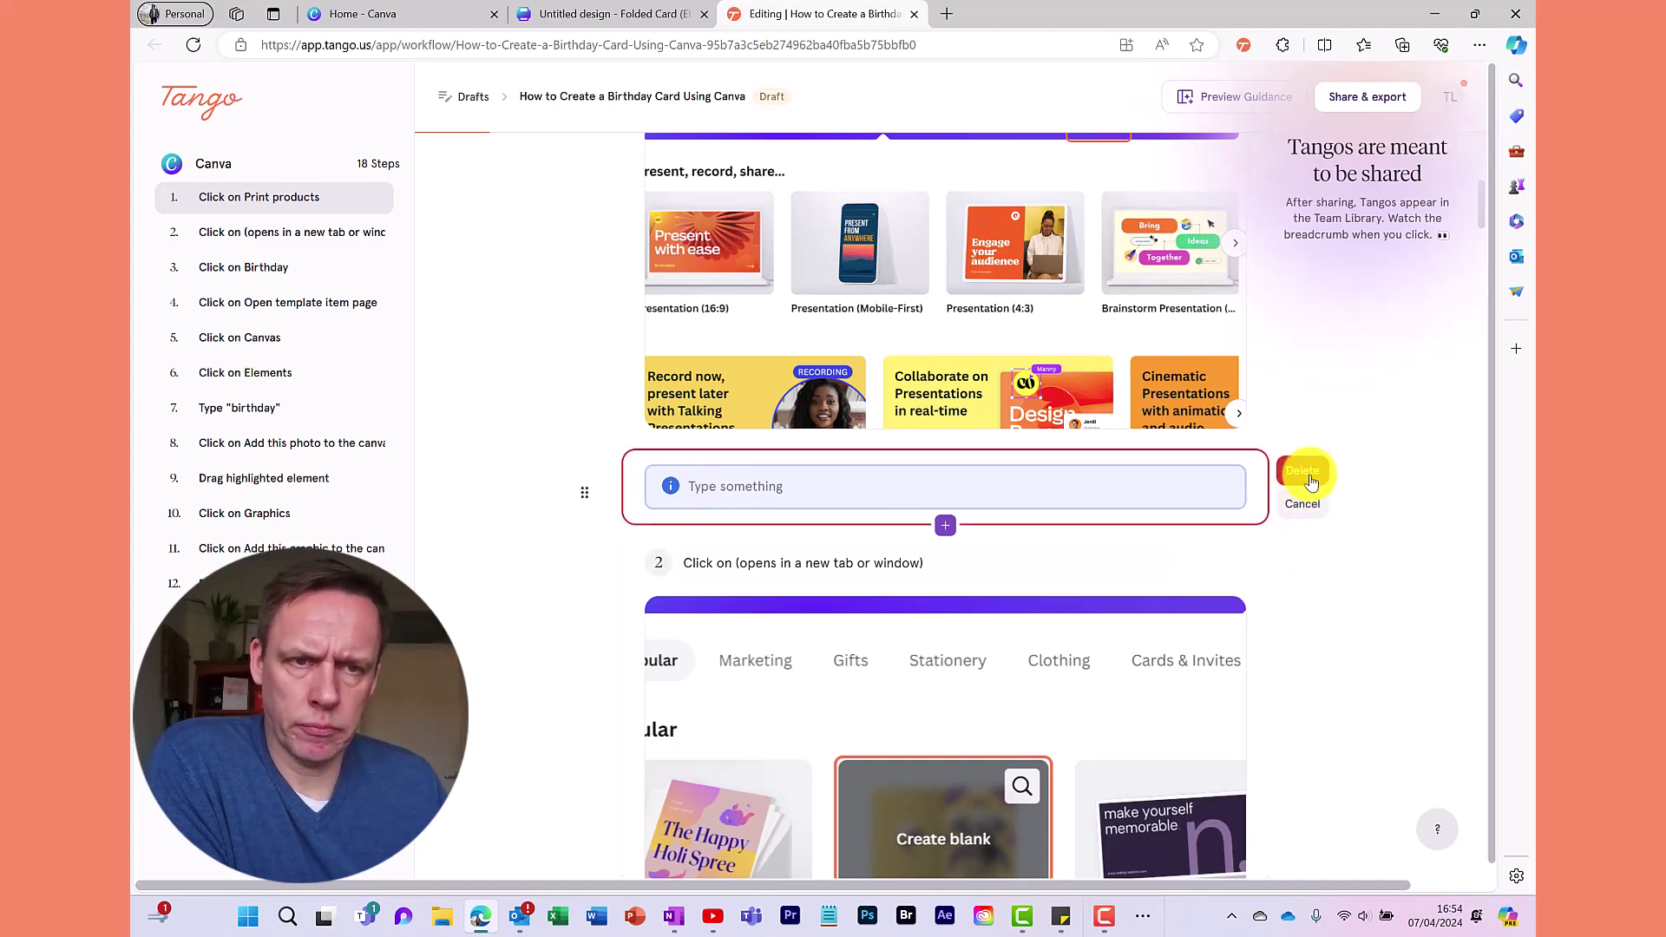
pyautogui.click(1304, 473)
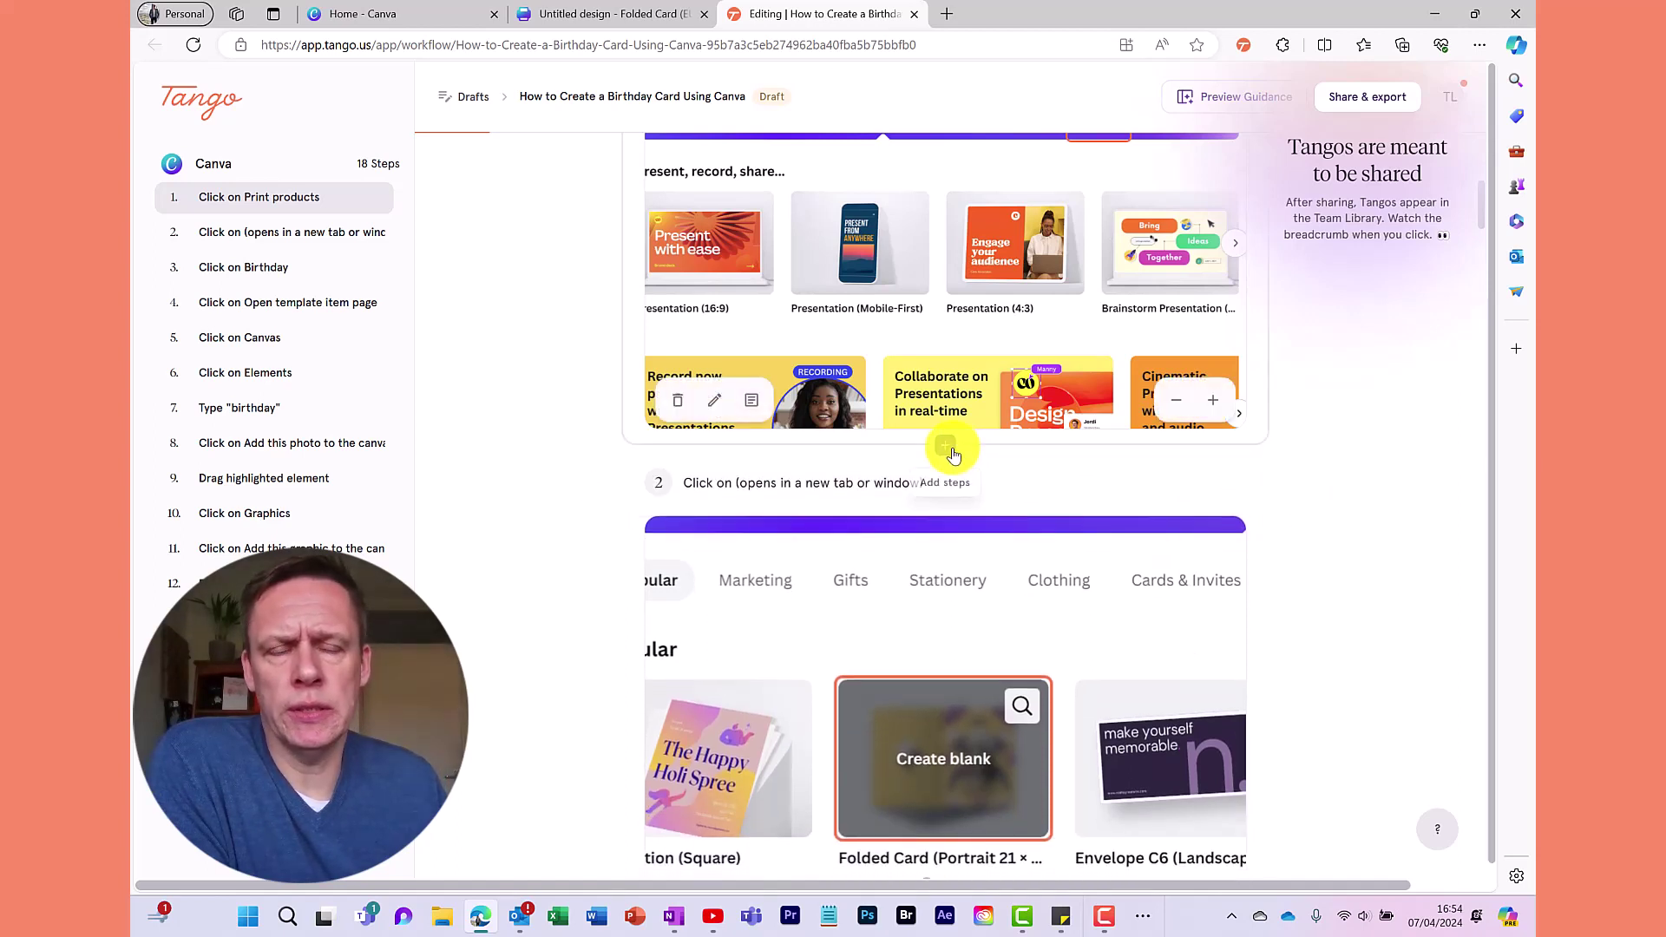
pyautogui.click(953, 454)
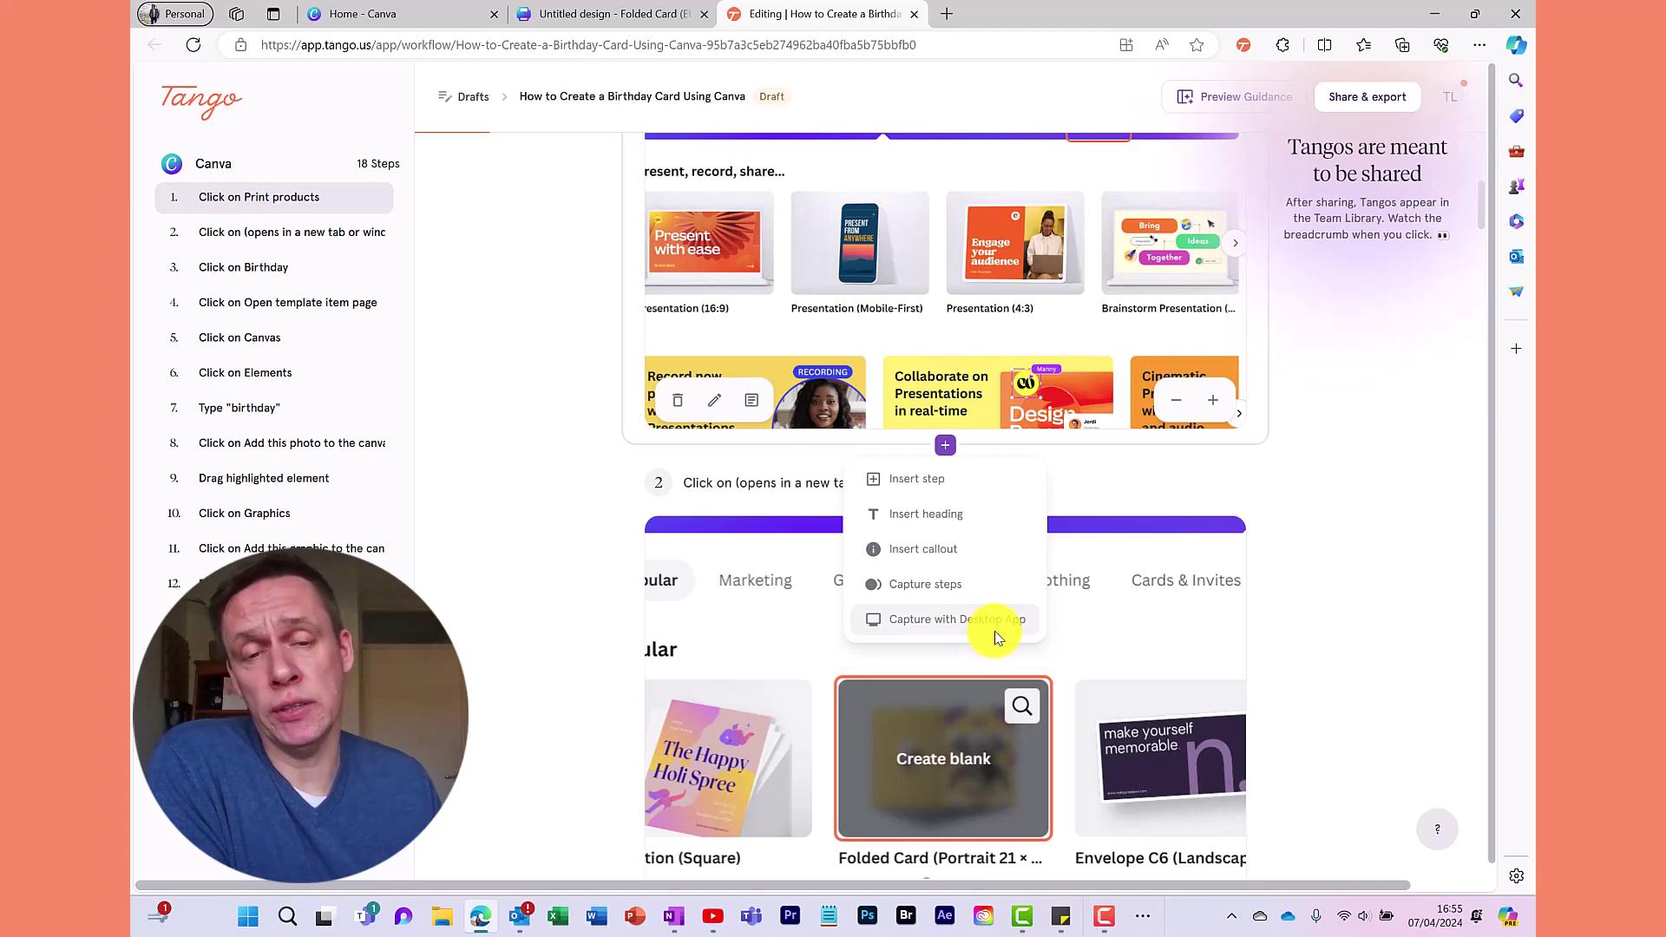
pyautogui.scroll(5, 1180, 532)
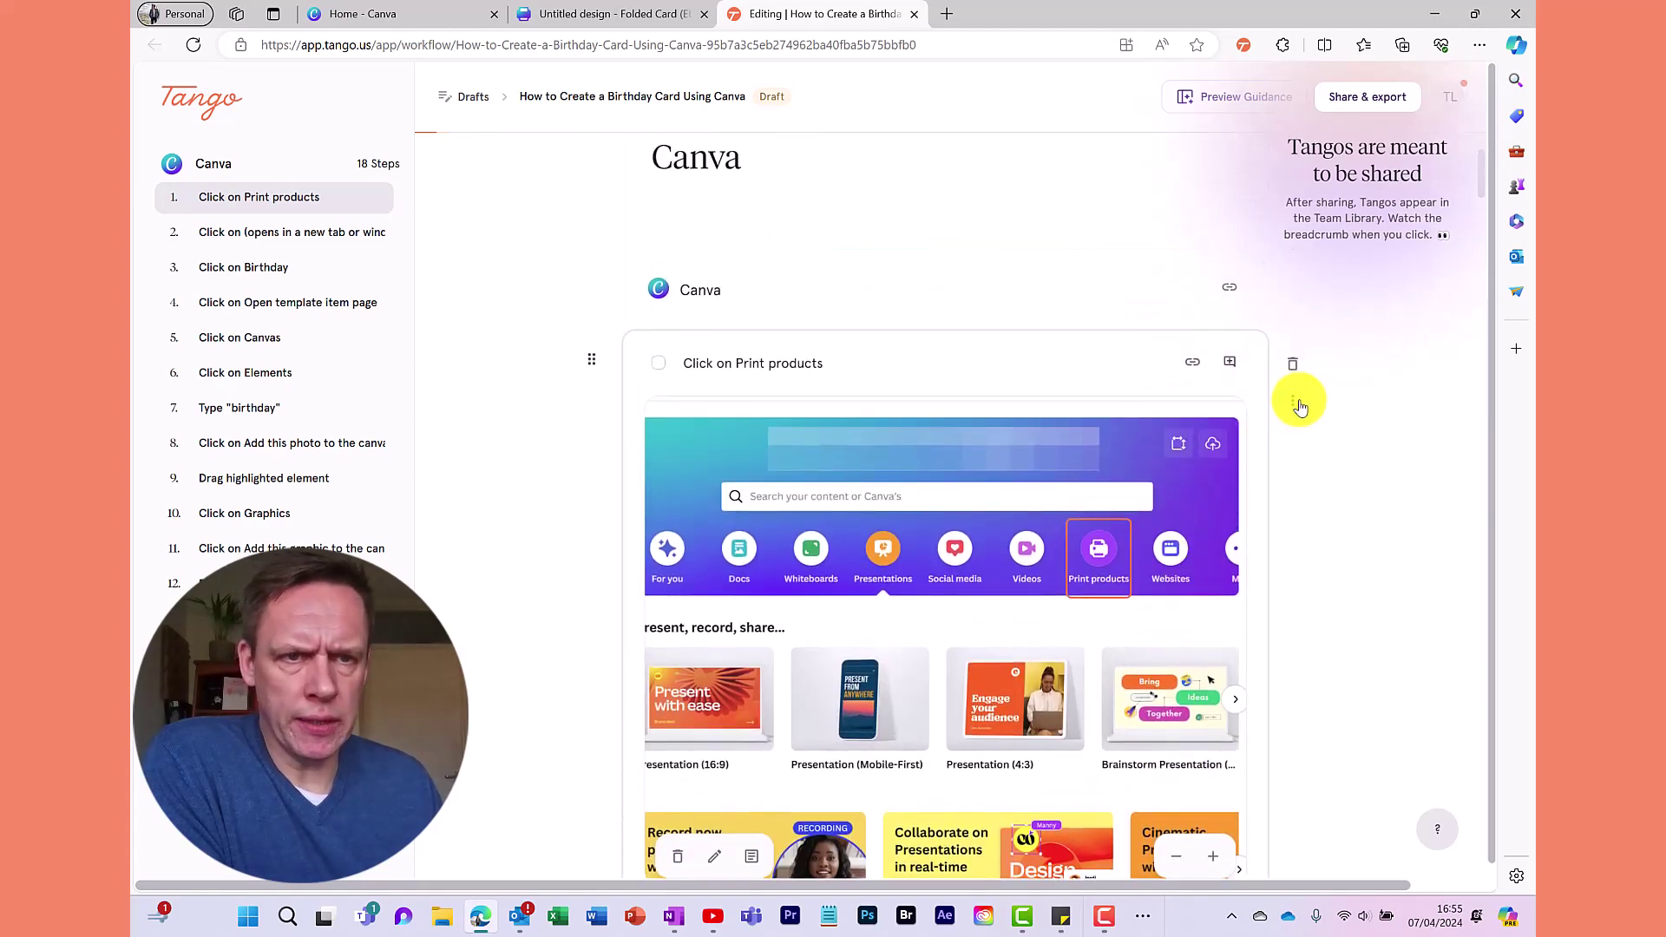
pyautogui.click(1296, 404)
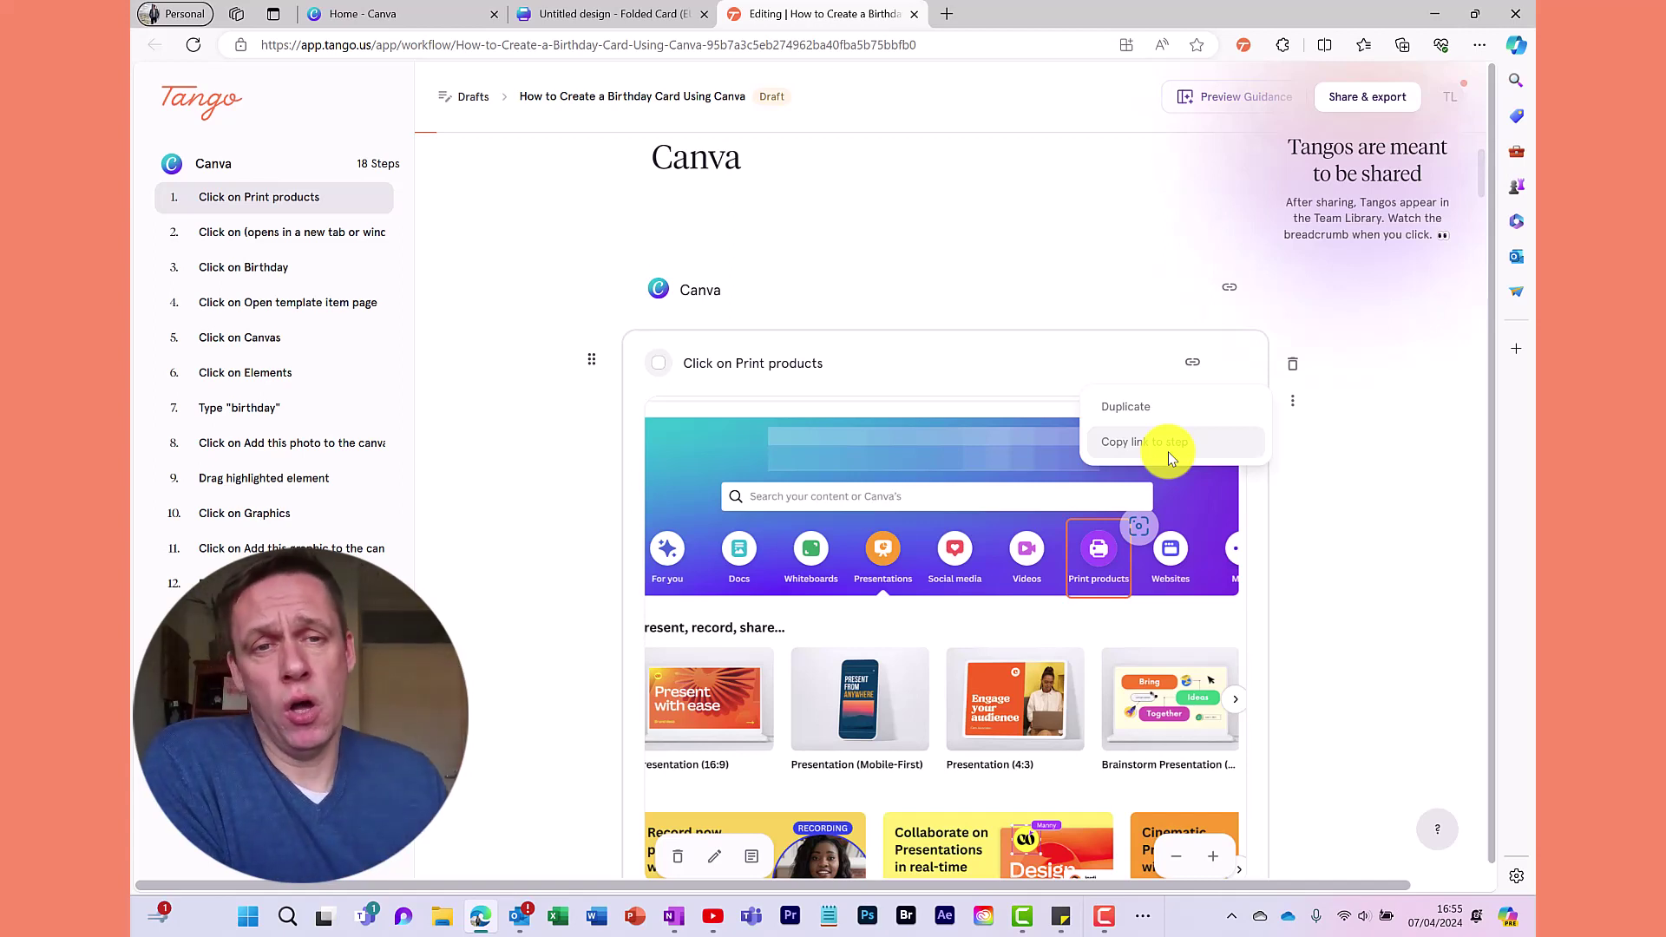
pyautogui.click(1390, 373)
pyautogui.scroll(3, 1319, 439)
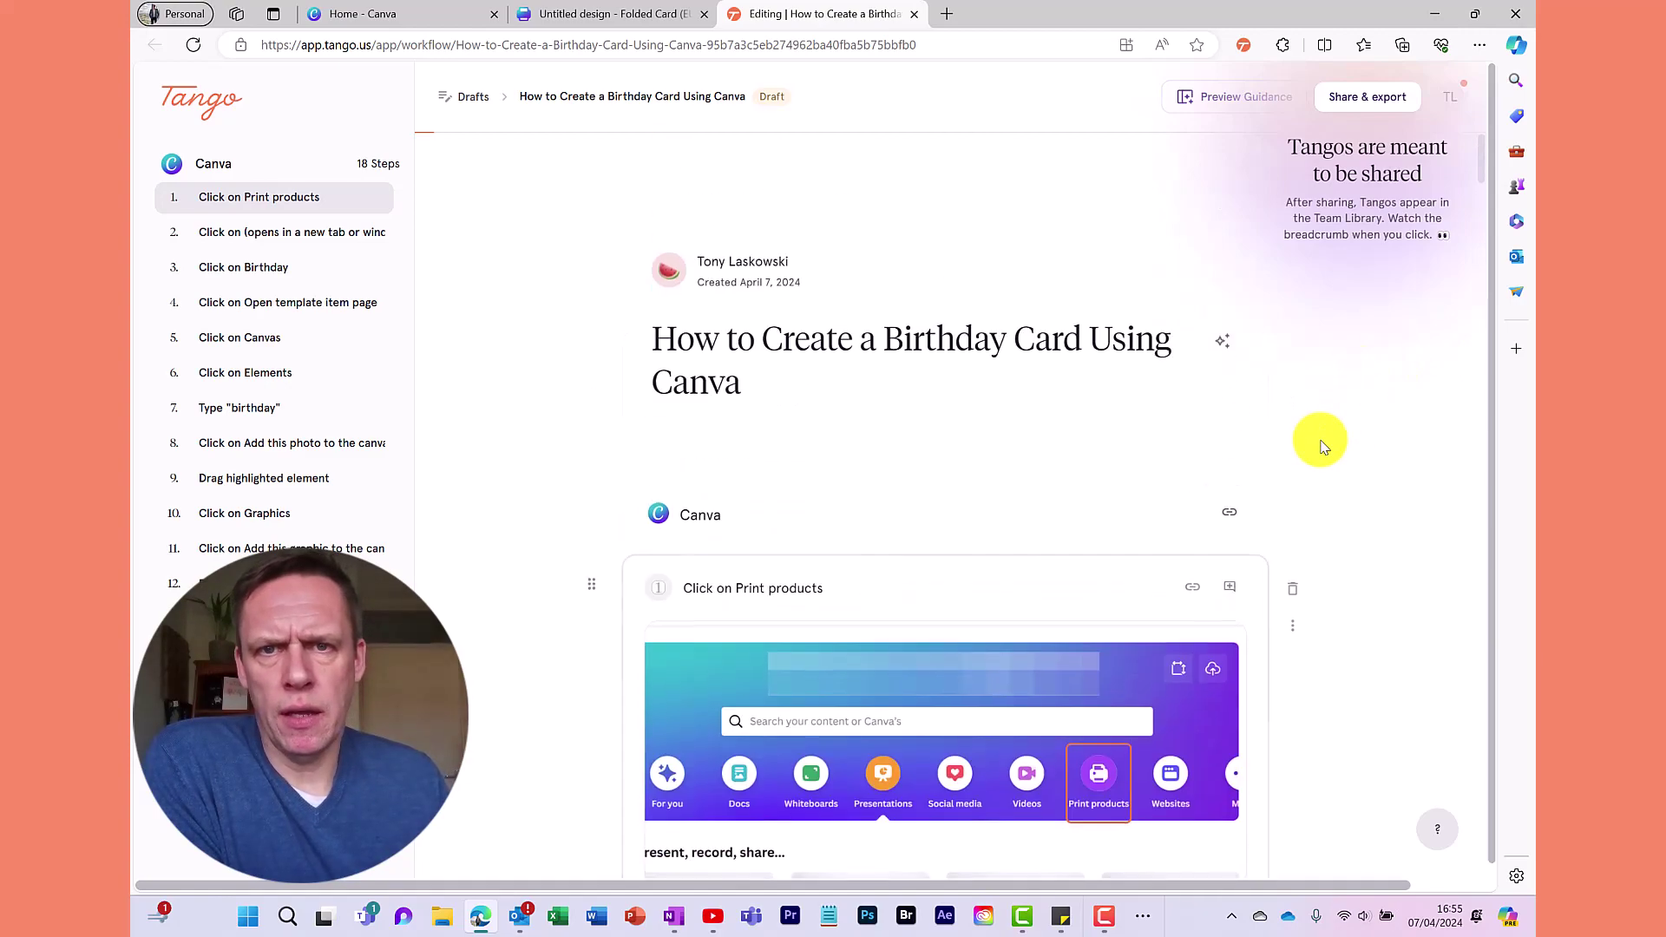
pyautogui.scroll(-10, 1327, 419)
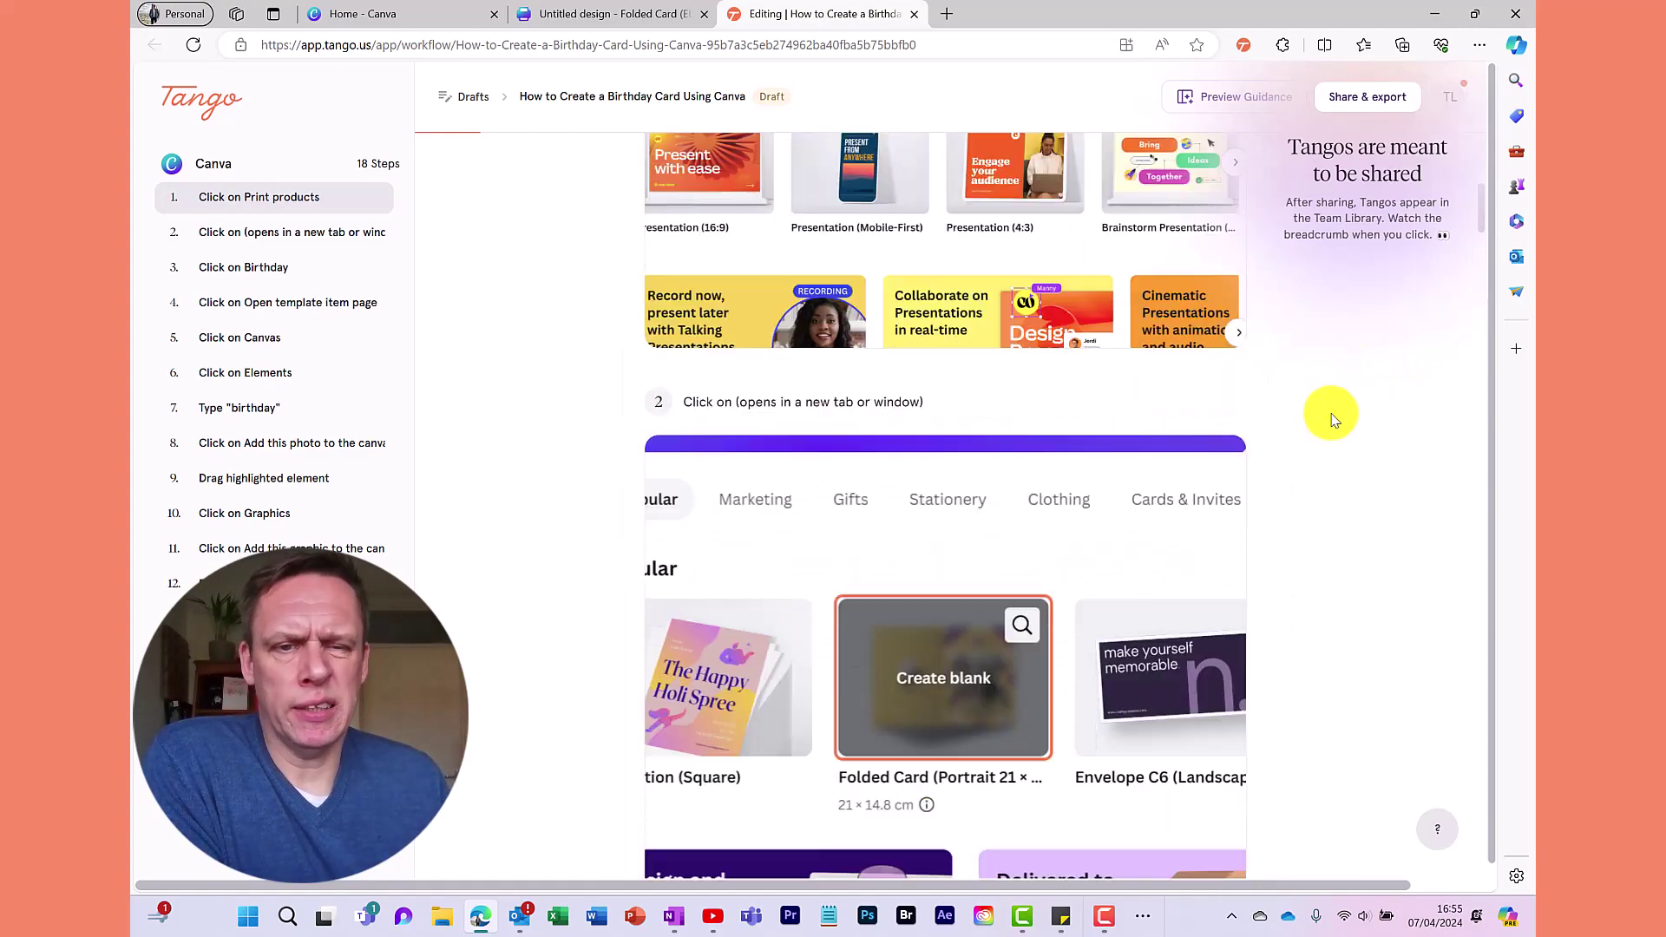
pyautogui.scroll(10, 1332, 420)
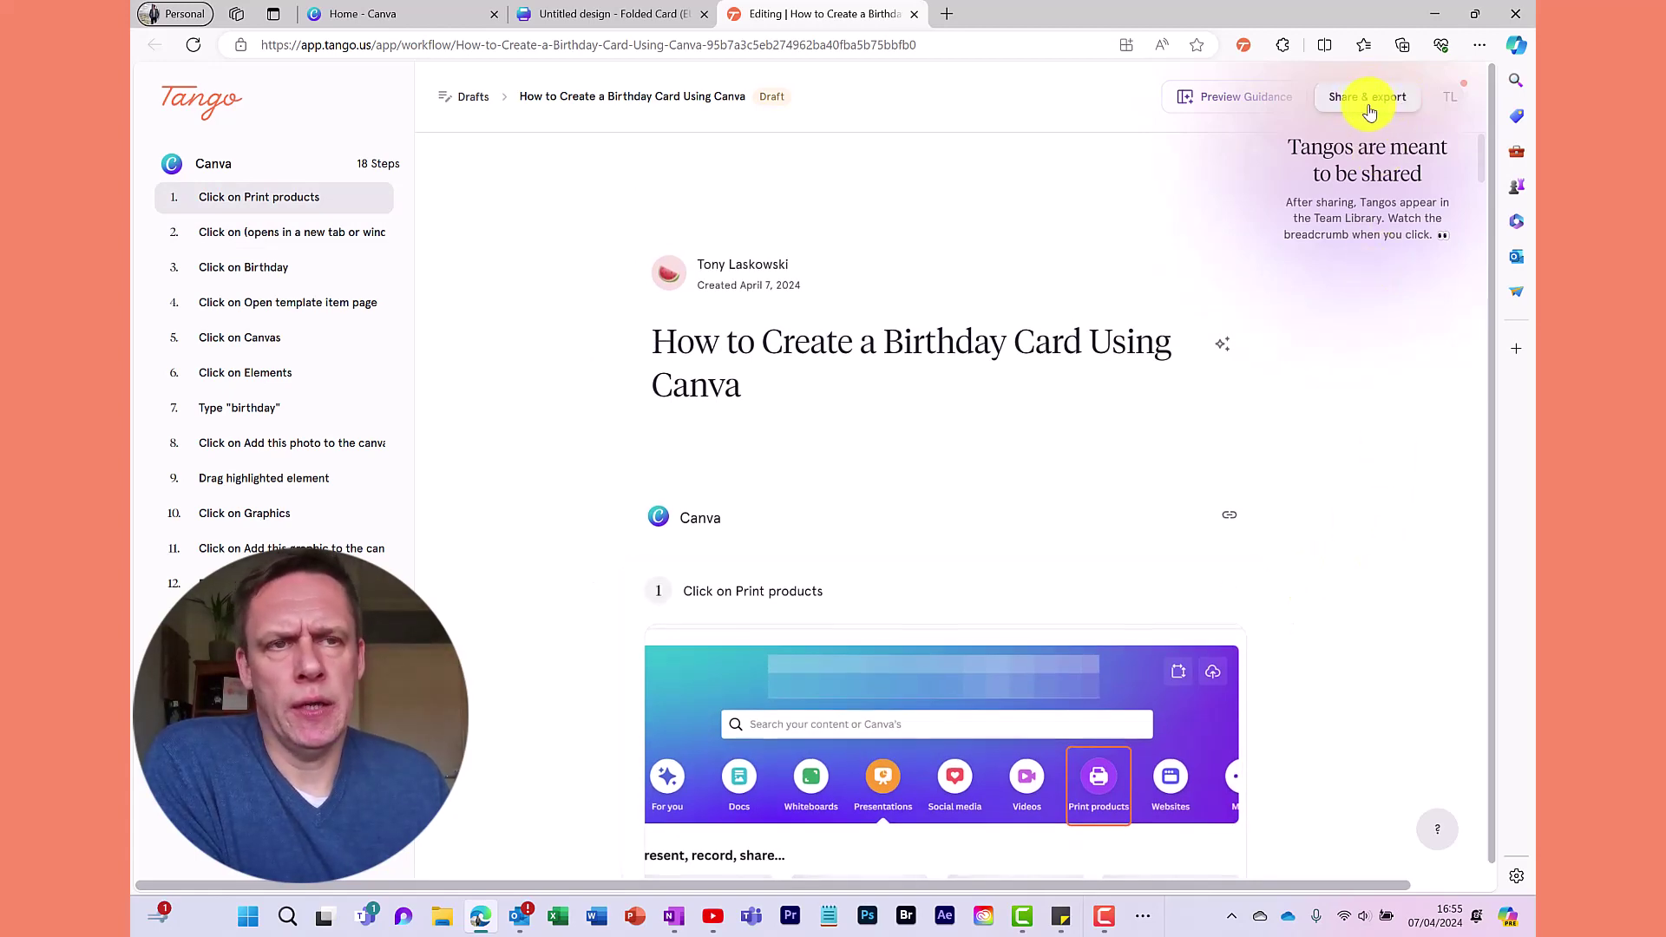
# Publish the birthday card guide to the Team Library through Share & export
pyautogui.click(1369, 103)
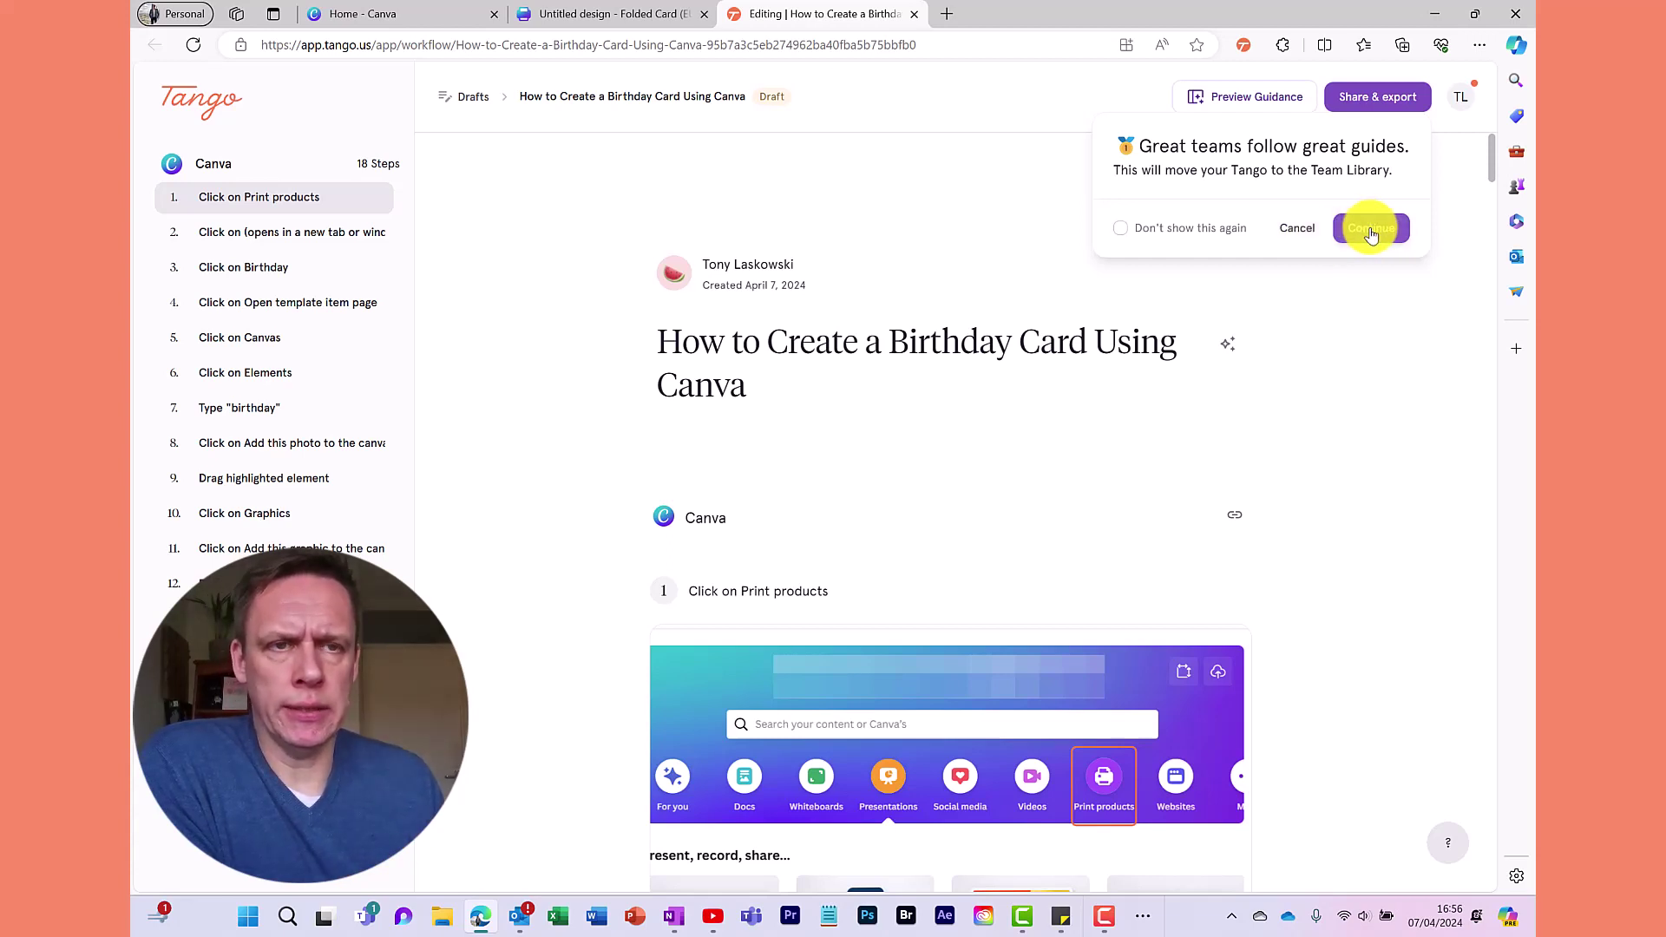
pyautogui.click(1371, 229)
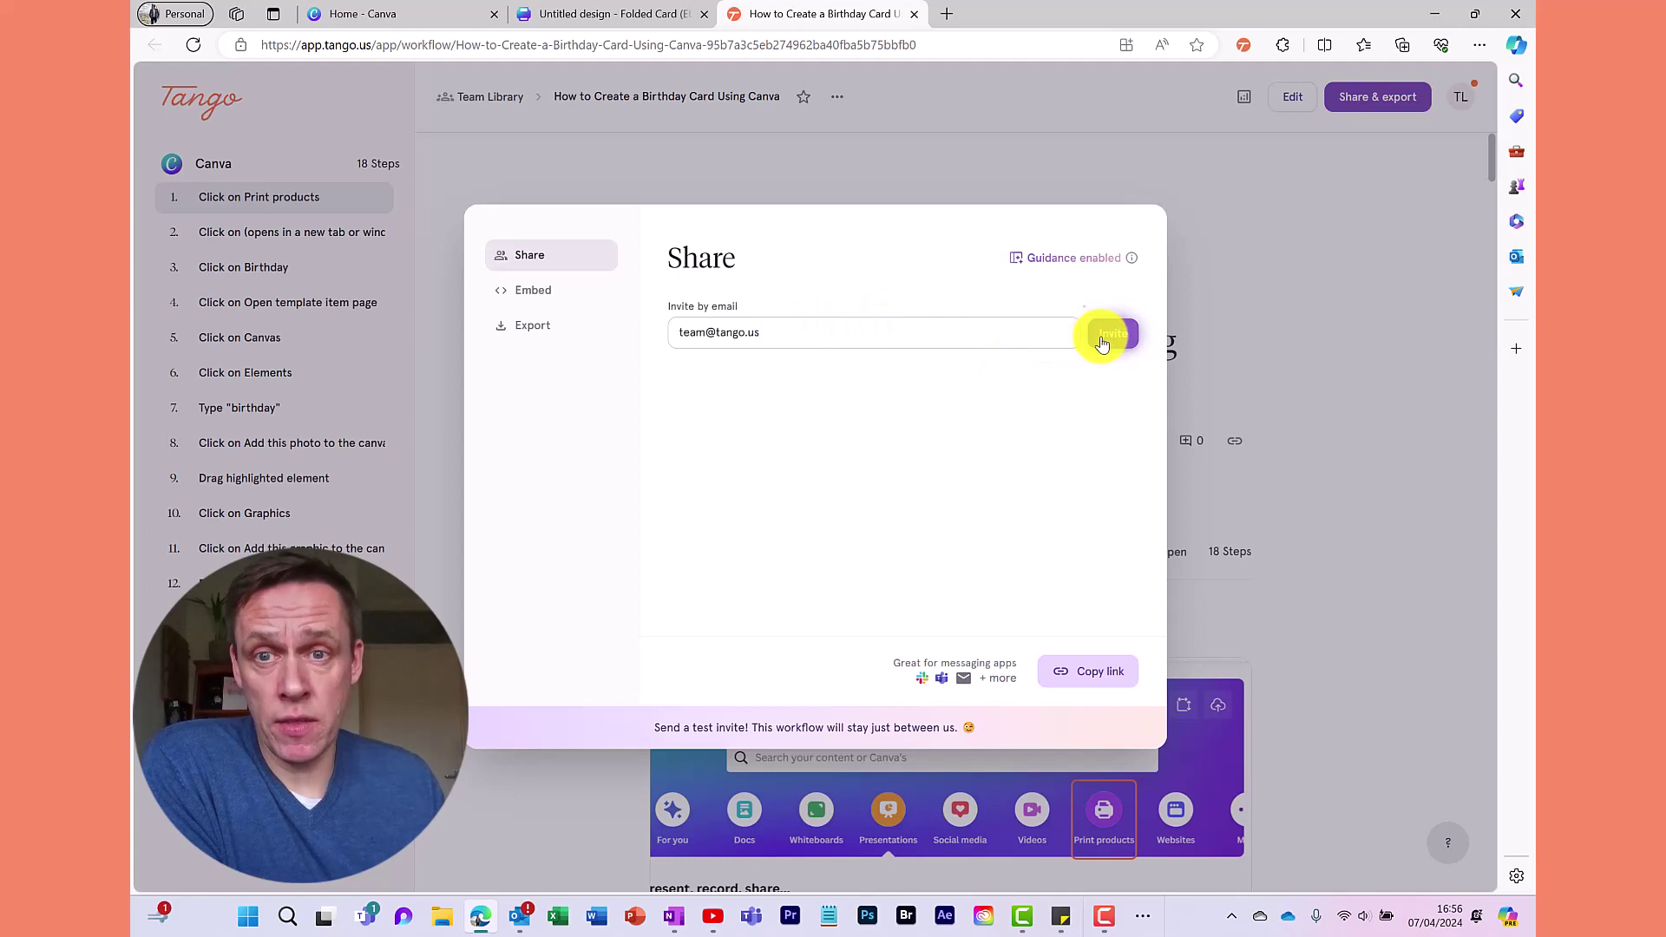
# Browse the embed platform list and the guide's export options
pyautogui.click(529, 292)
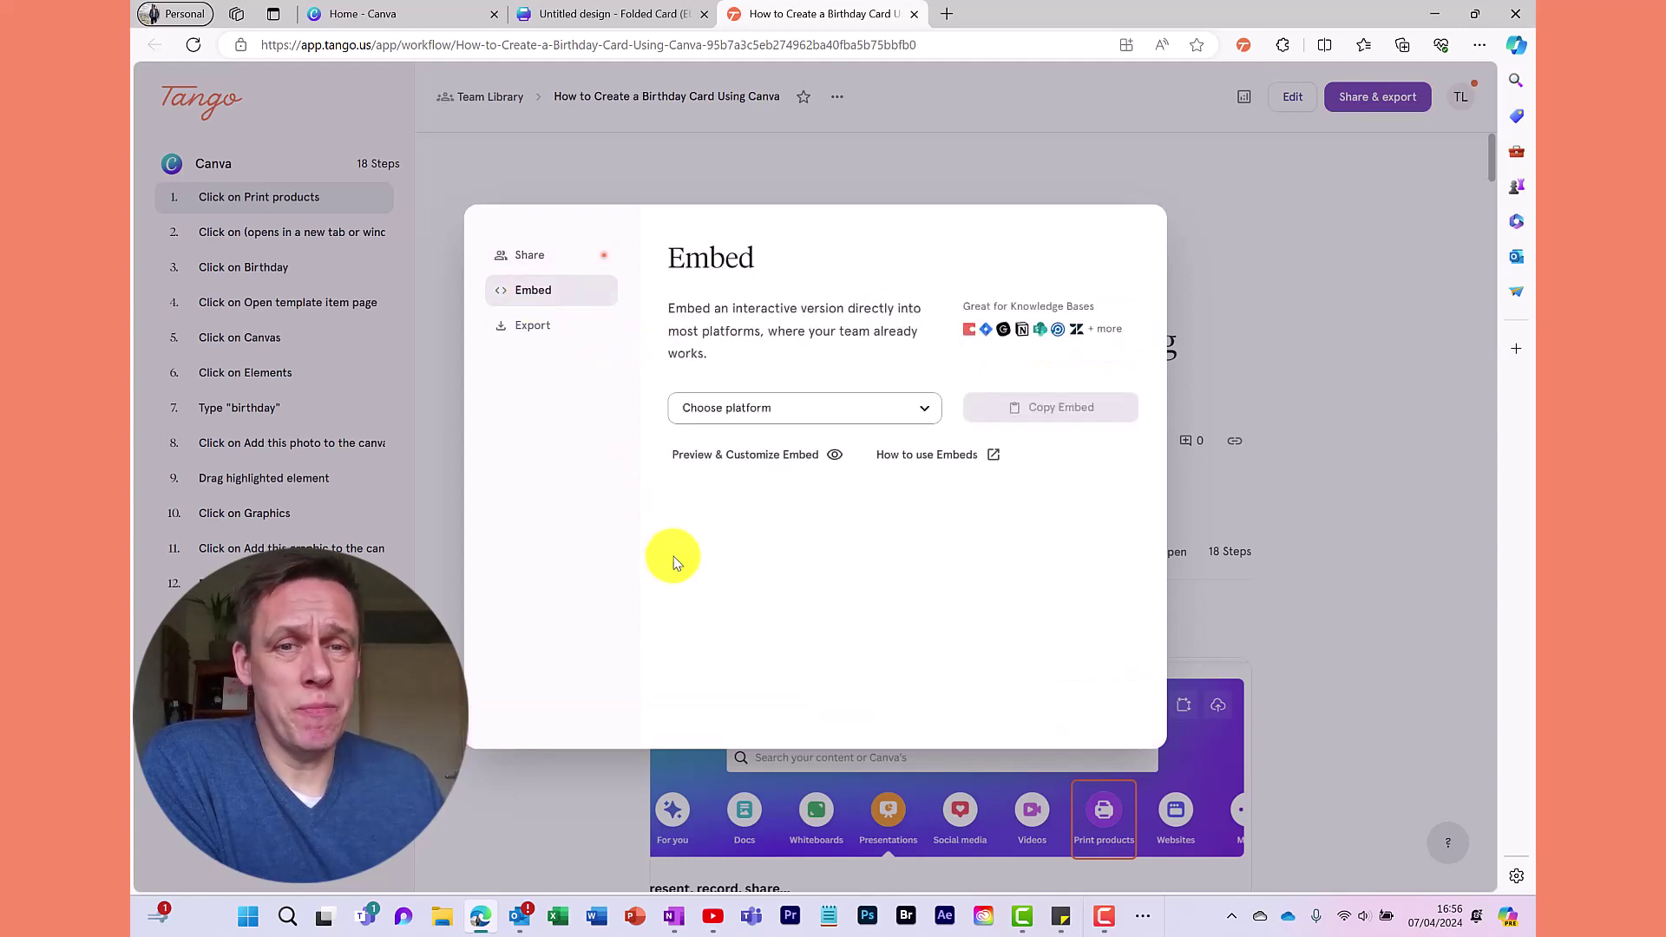
pyautogui.click(907, 418)
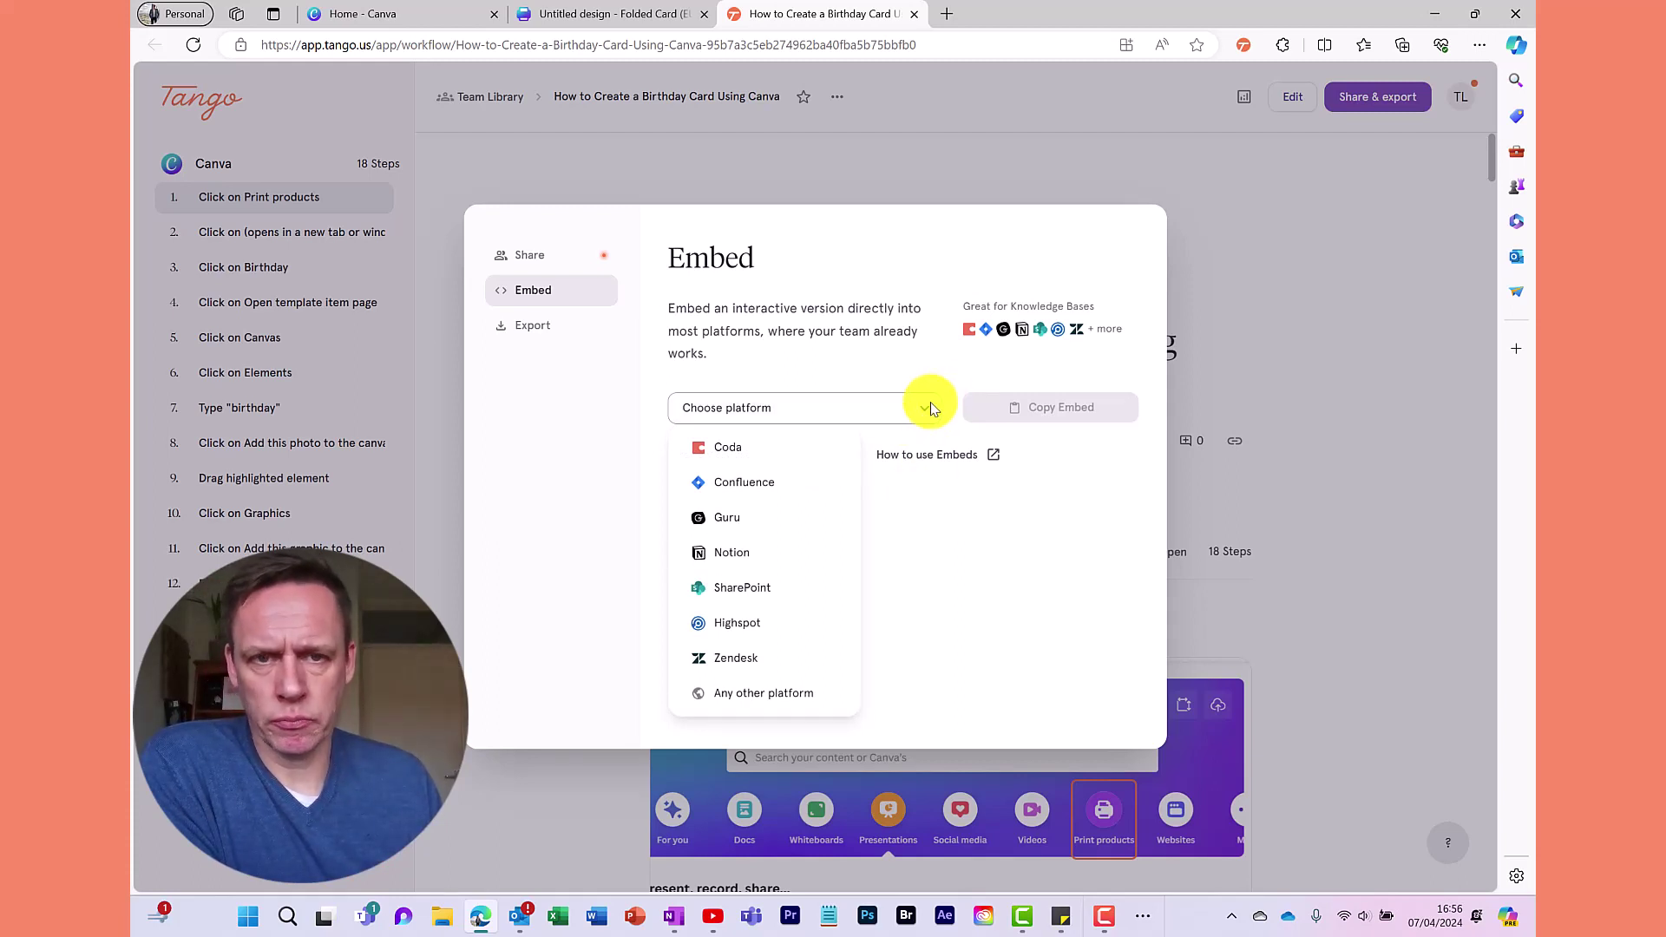
pyautogui.click(935, 397)
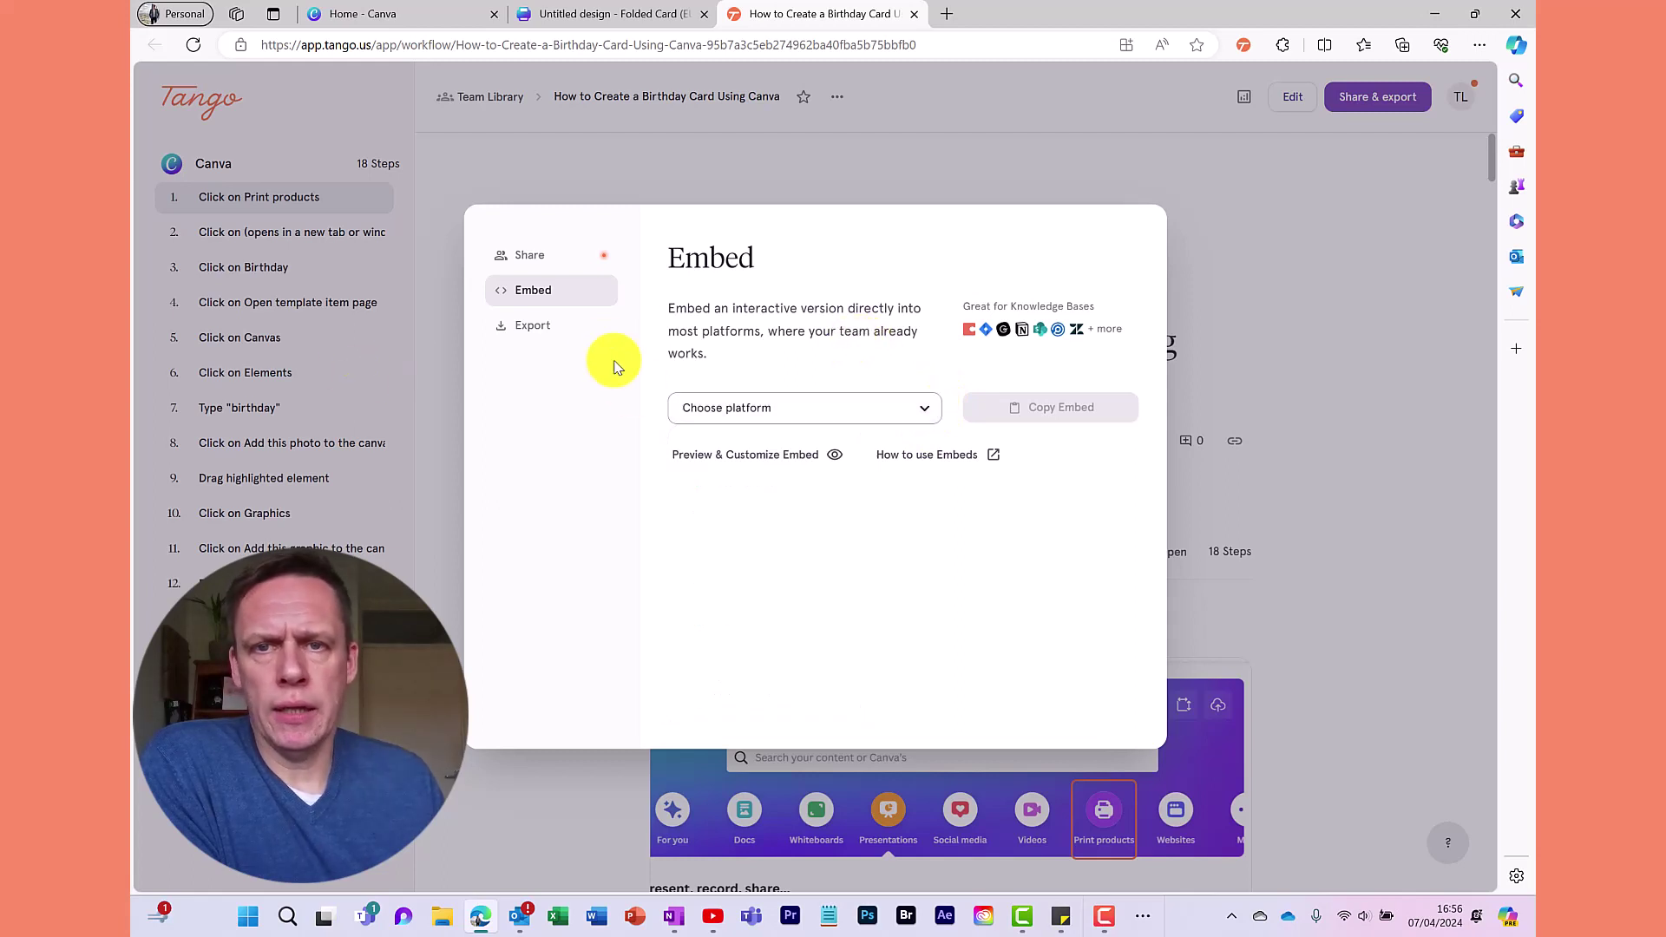
pyautogui.click(533, 327)
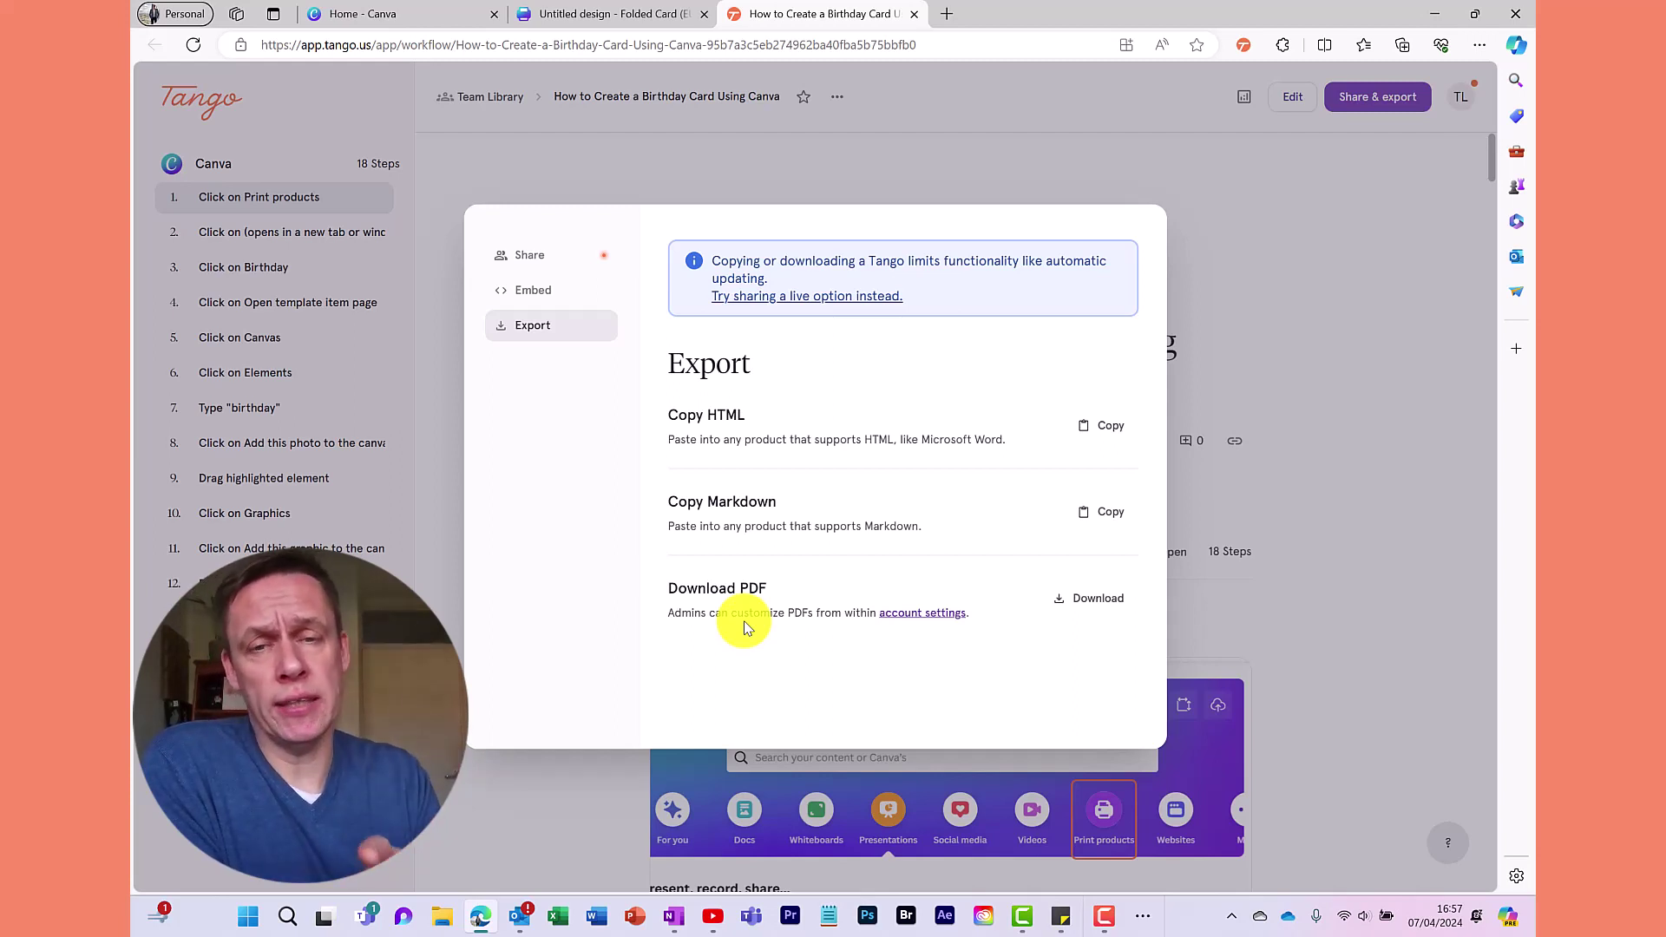
# Enter a team e-mail address to invite, recheck export, and close the Share dialog
pyautogui.click(538, 286)
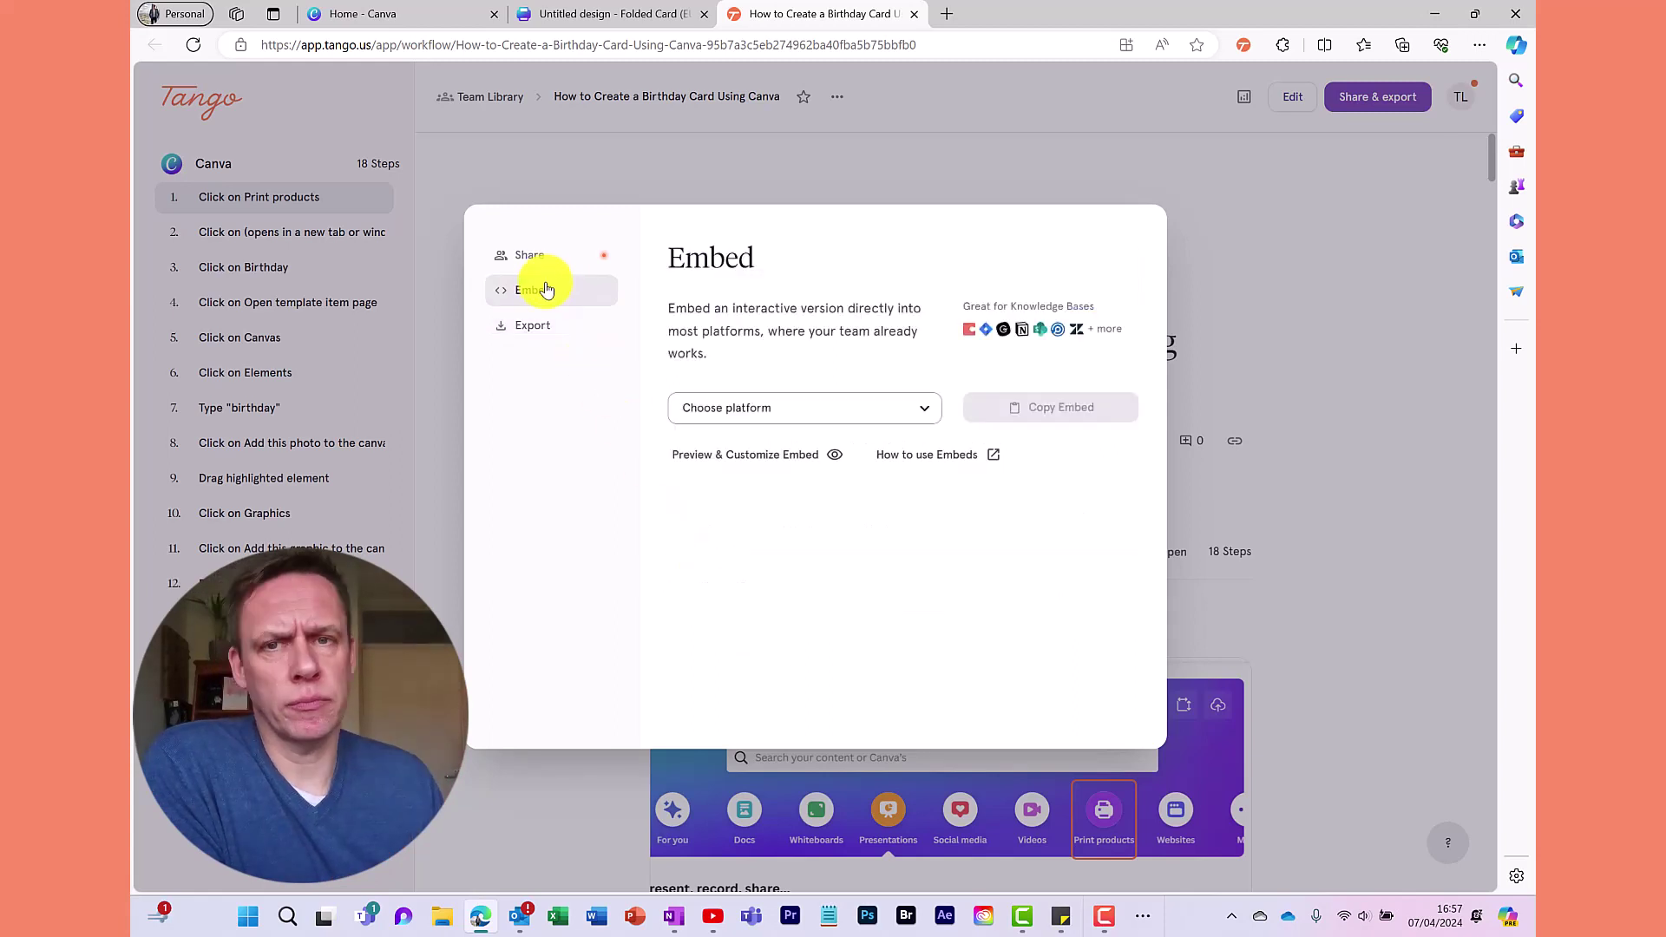
pyautogui.click(539, 254)
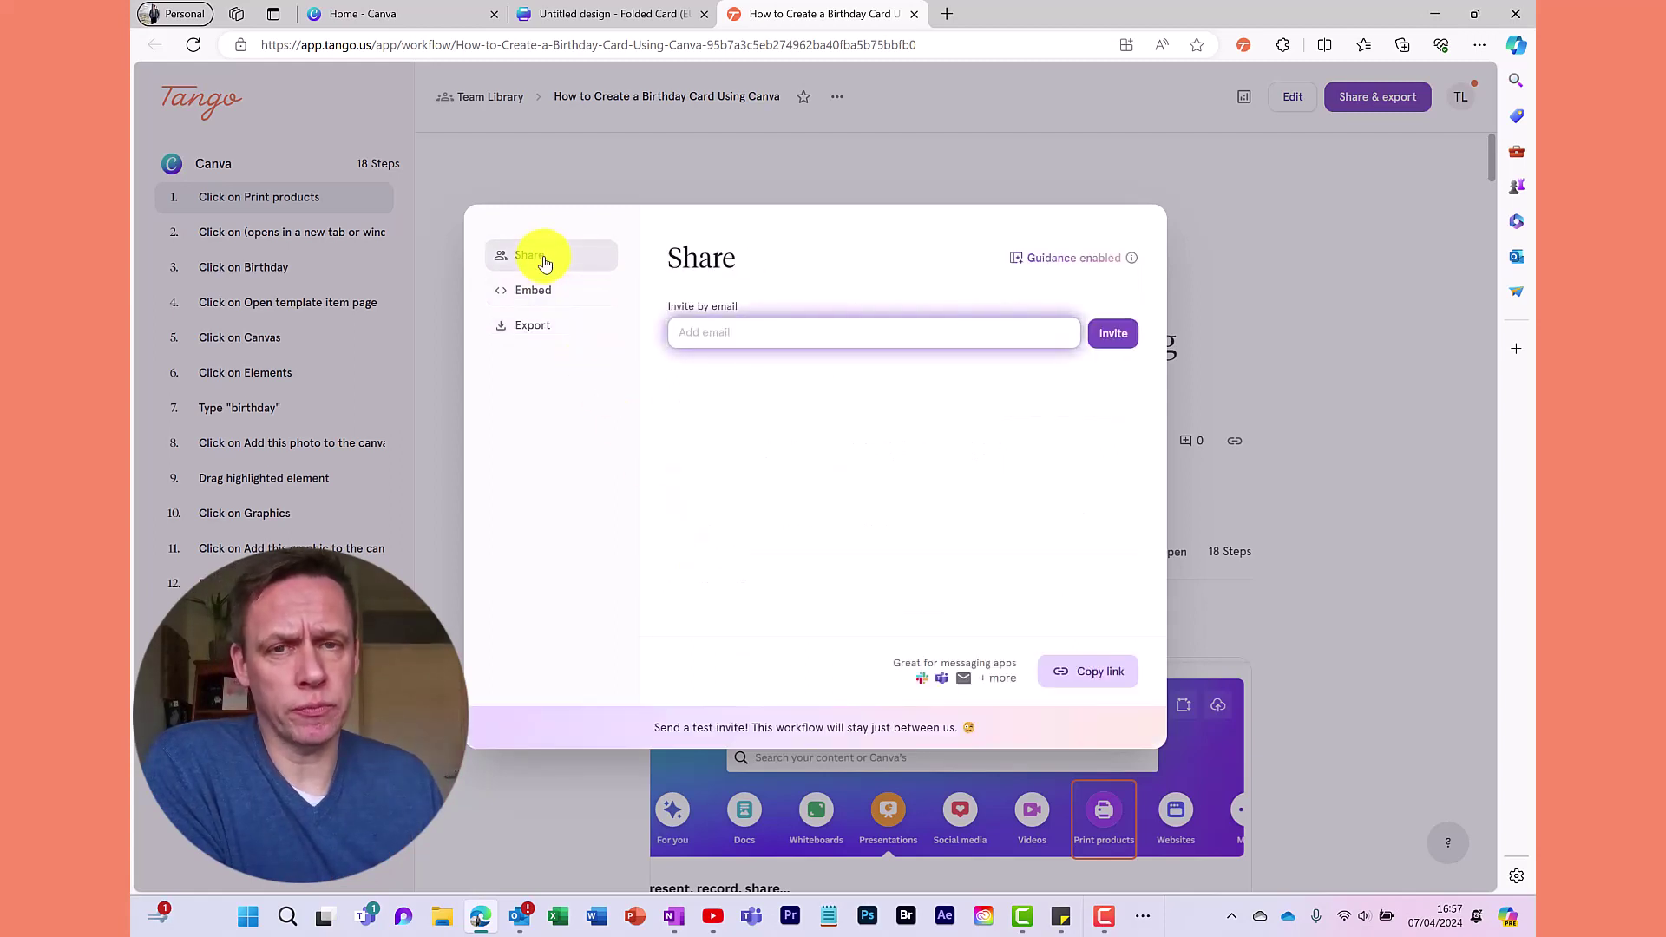
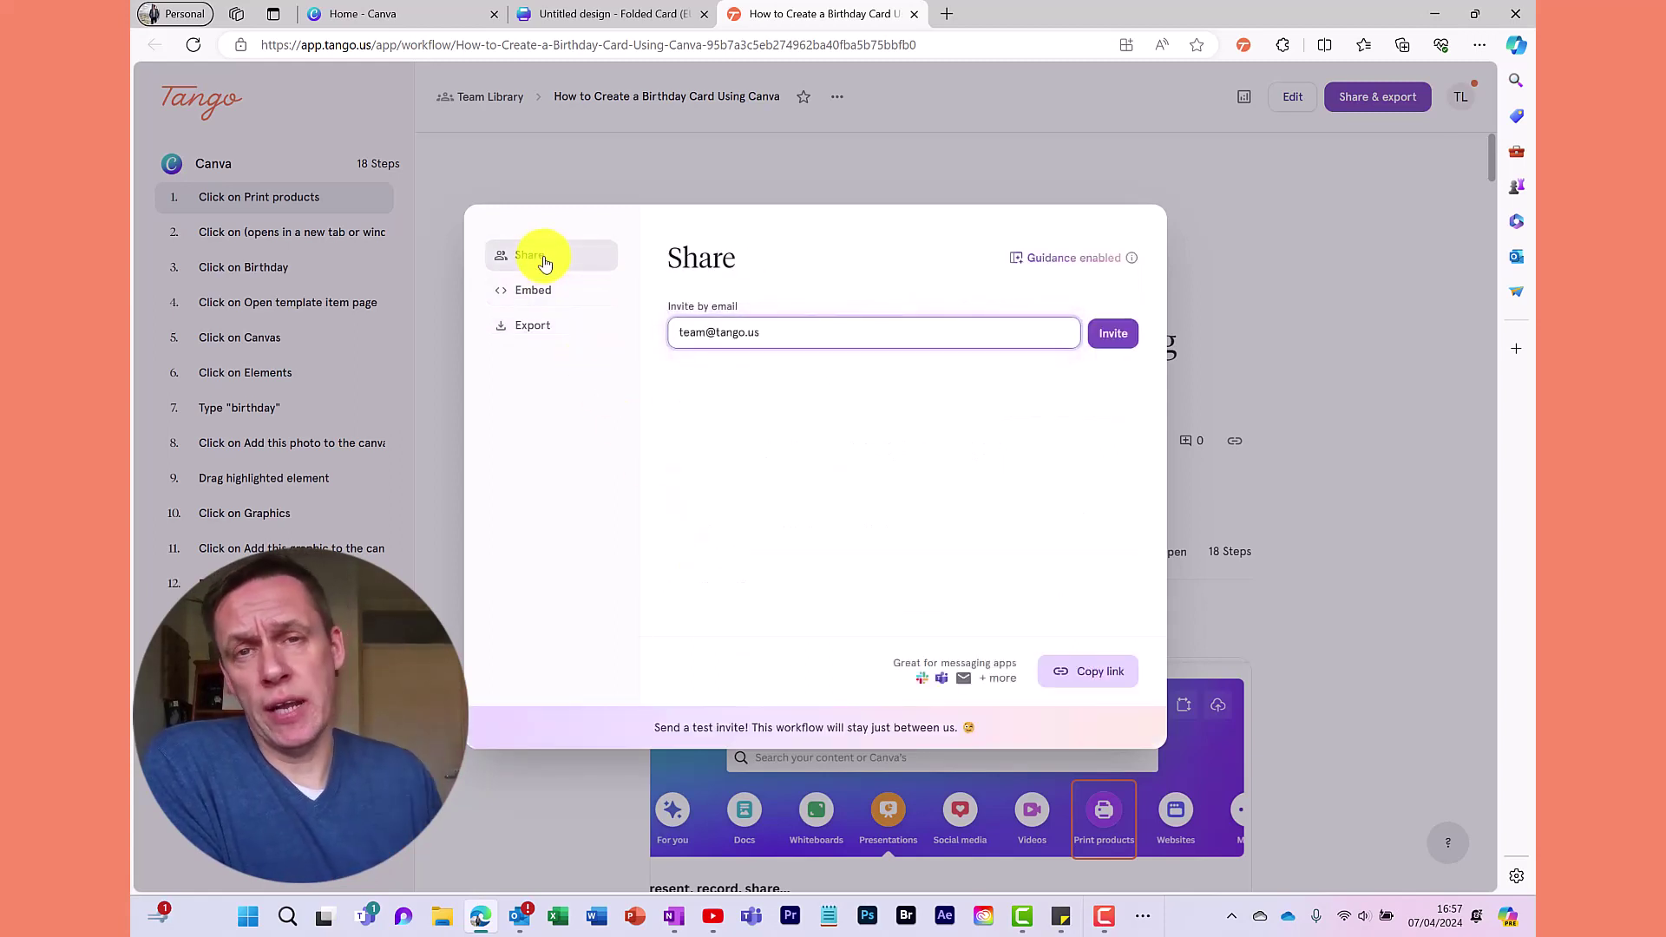
pyautogui.press('Tab')
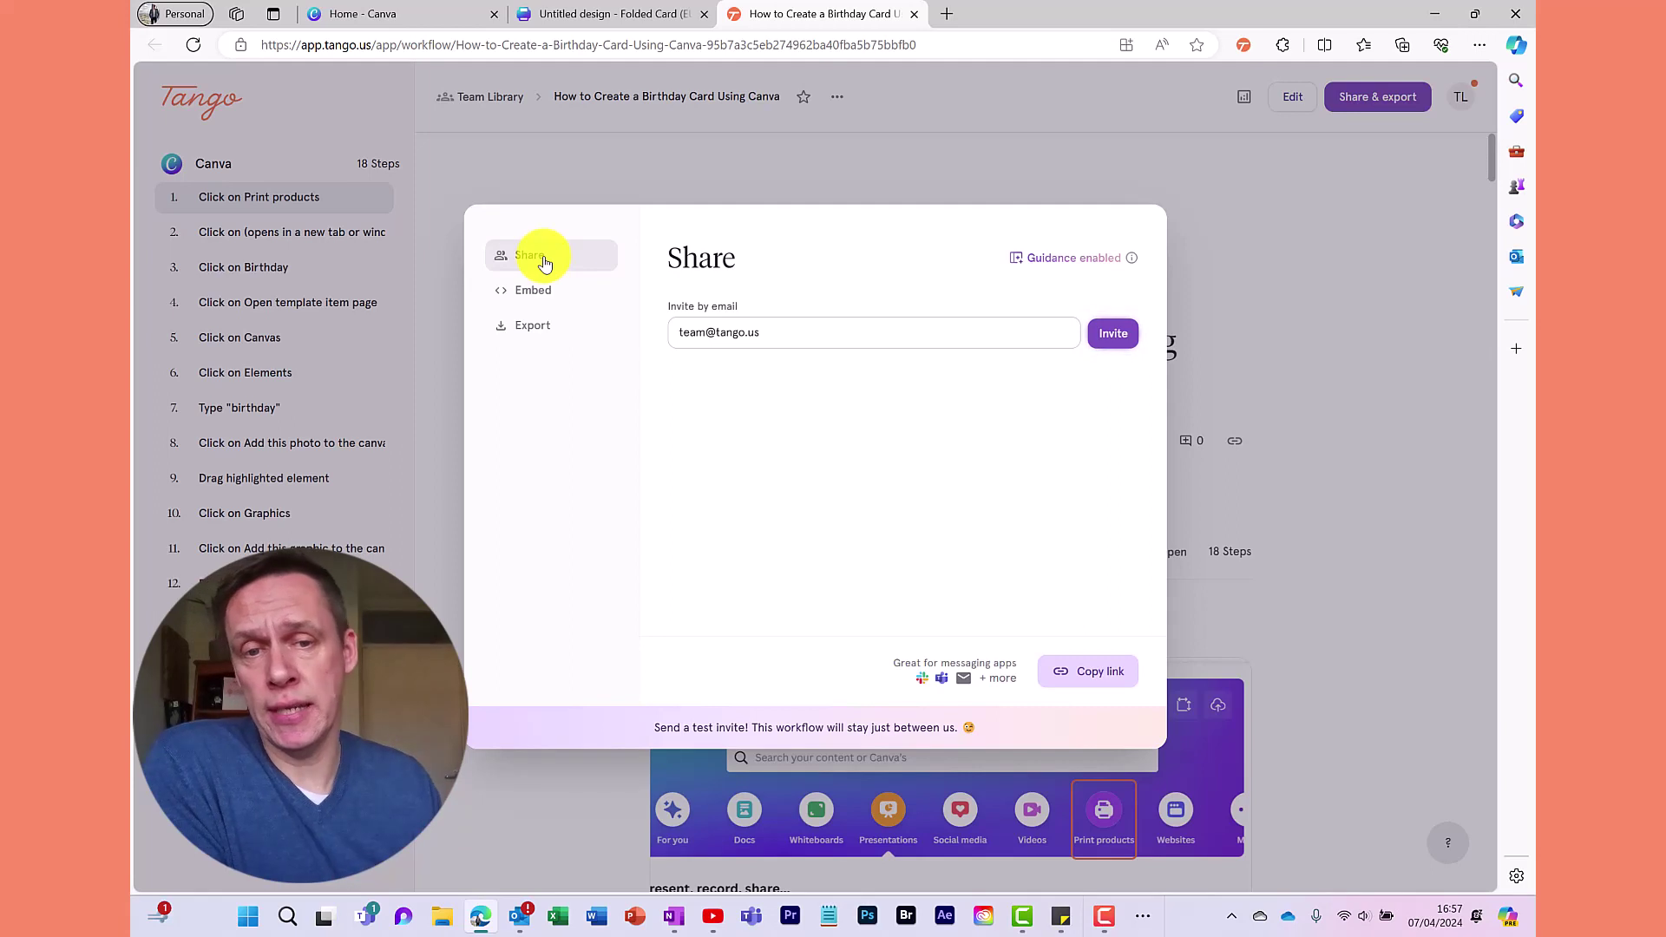
pyautogui.click(556, 334)
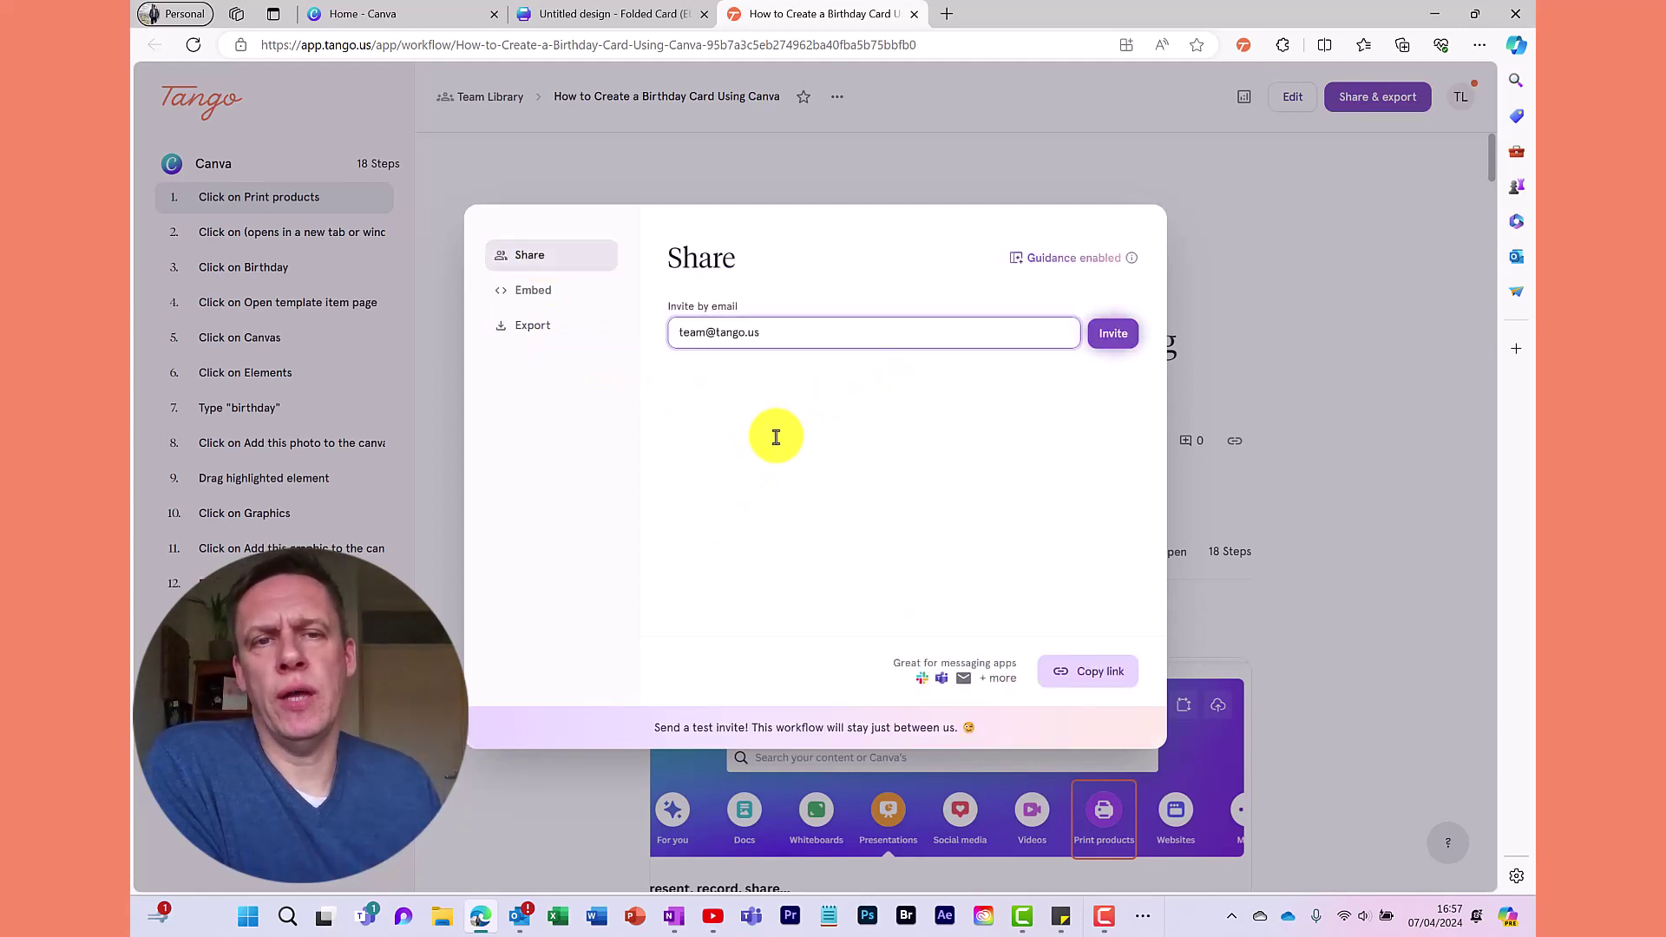
pyautogui.click(1056, 158)
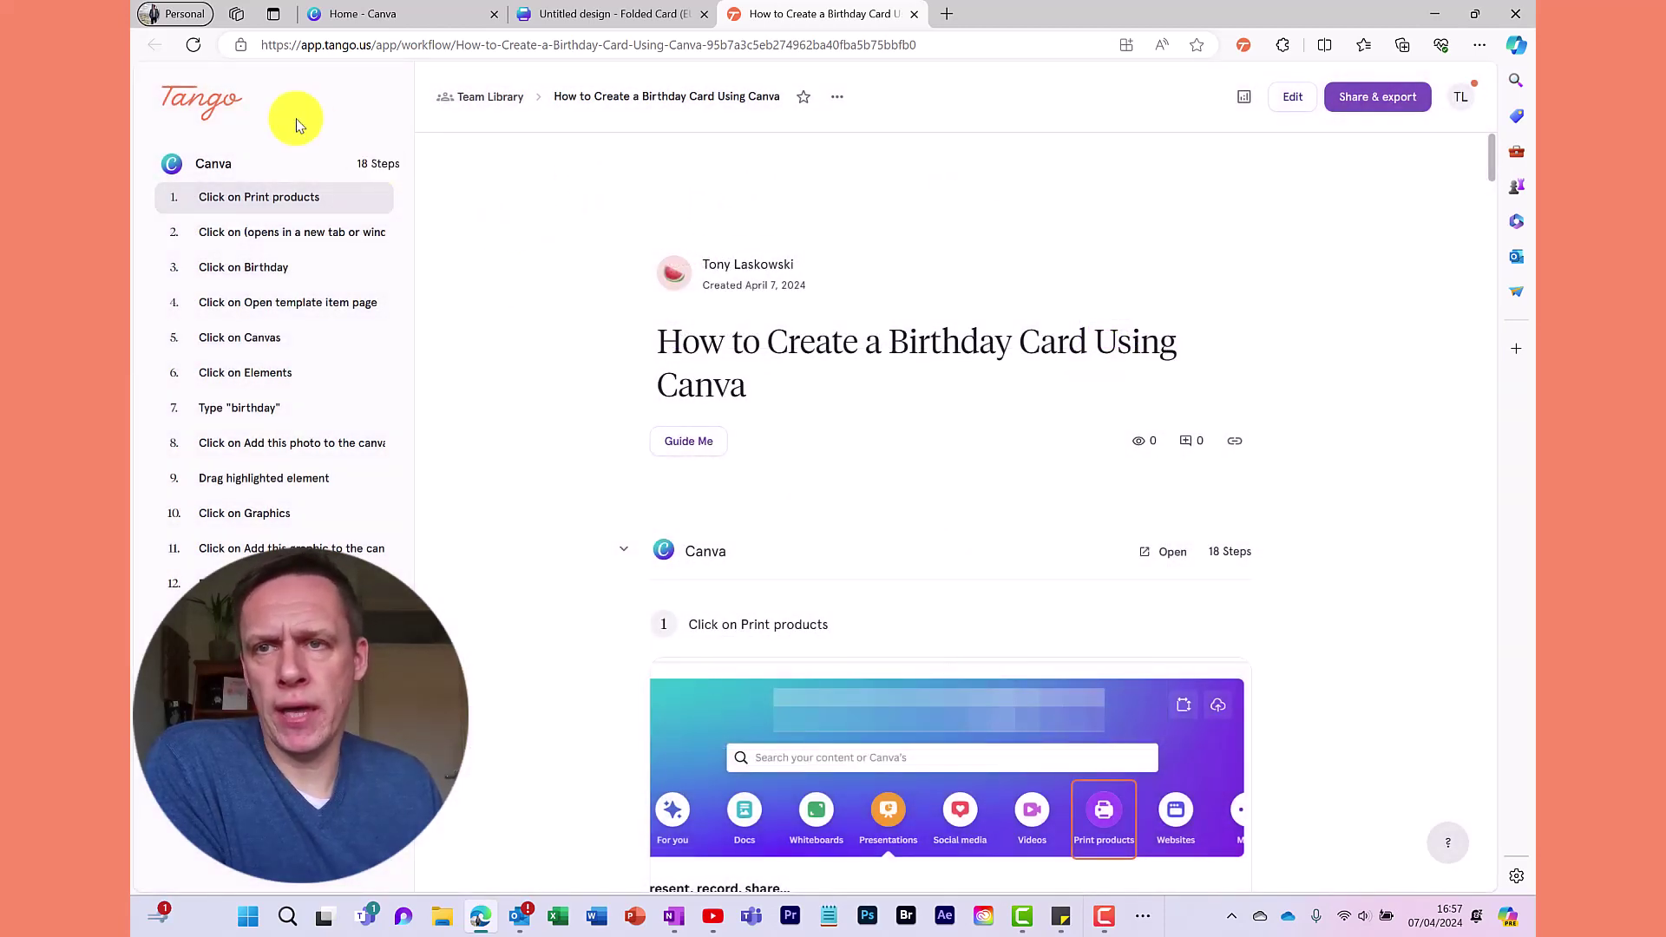
# Return to the Tango home page with the top-left logo
pyautogui.click(199, 110)
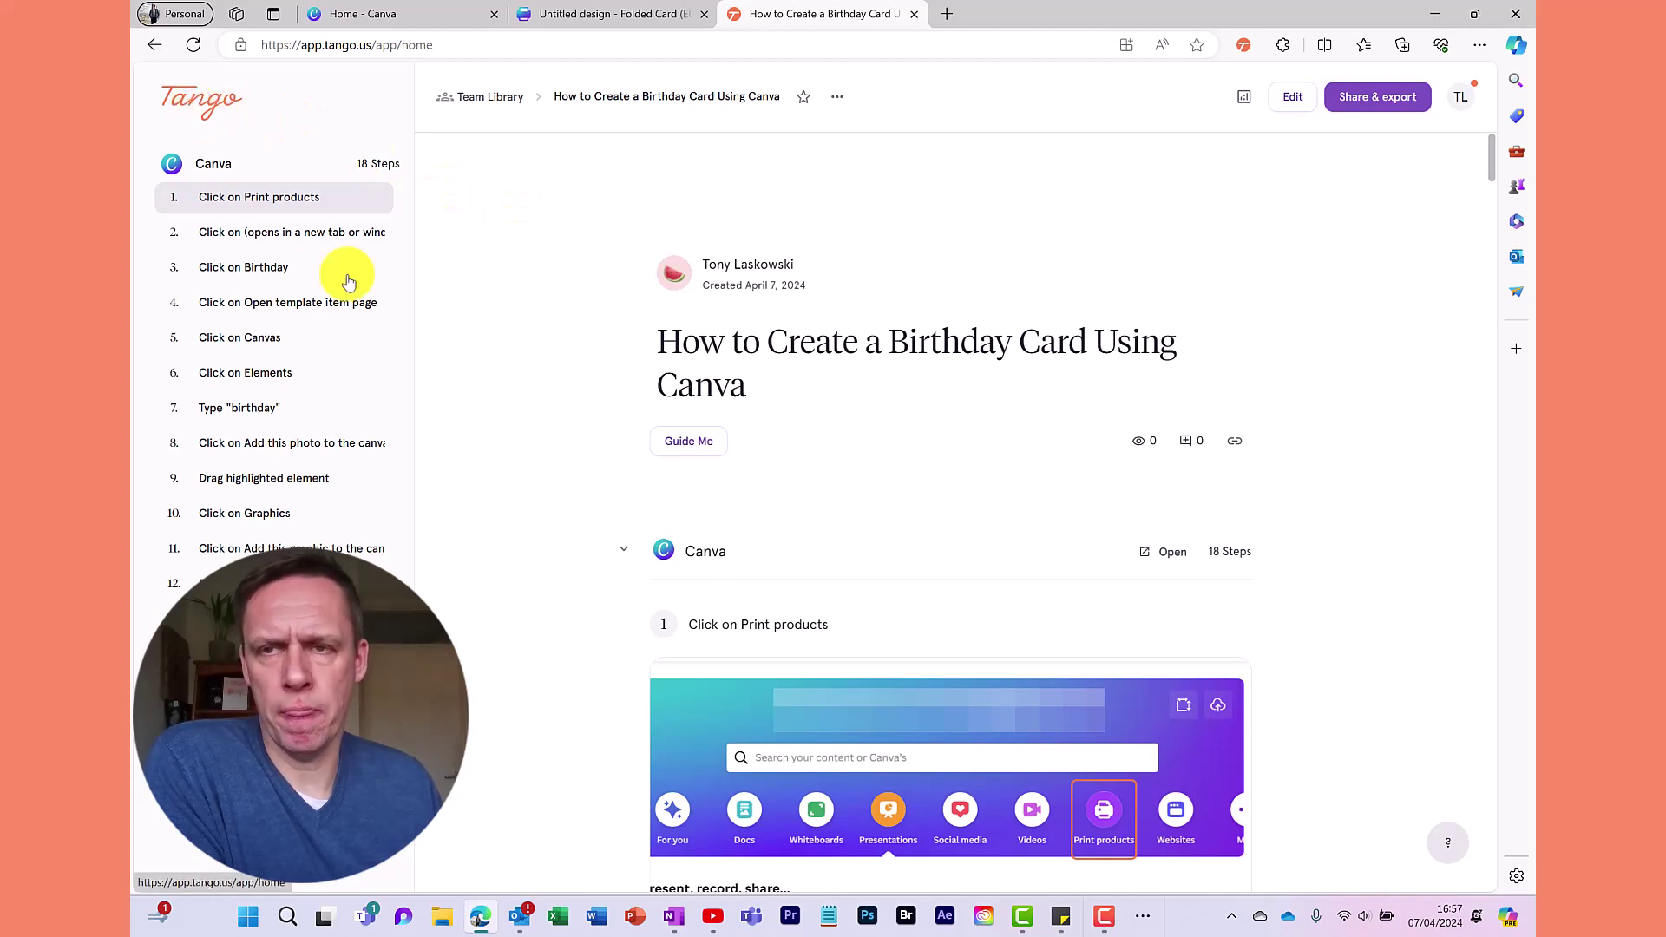